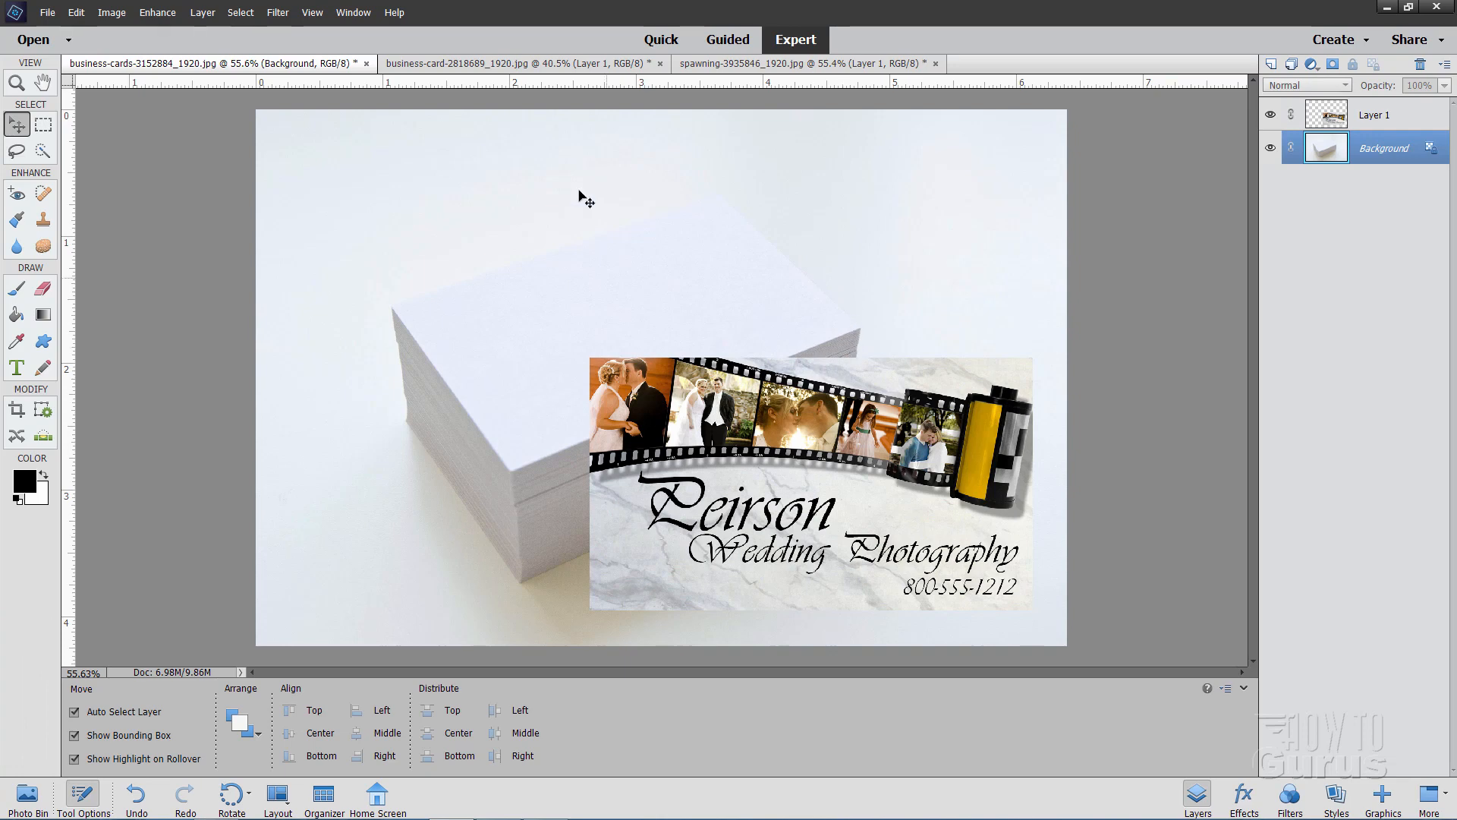
In the card stack photo, move the business card graphic to the photo's lower-right corner, clear of the blank stack
click(513, 64)
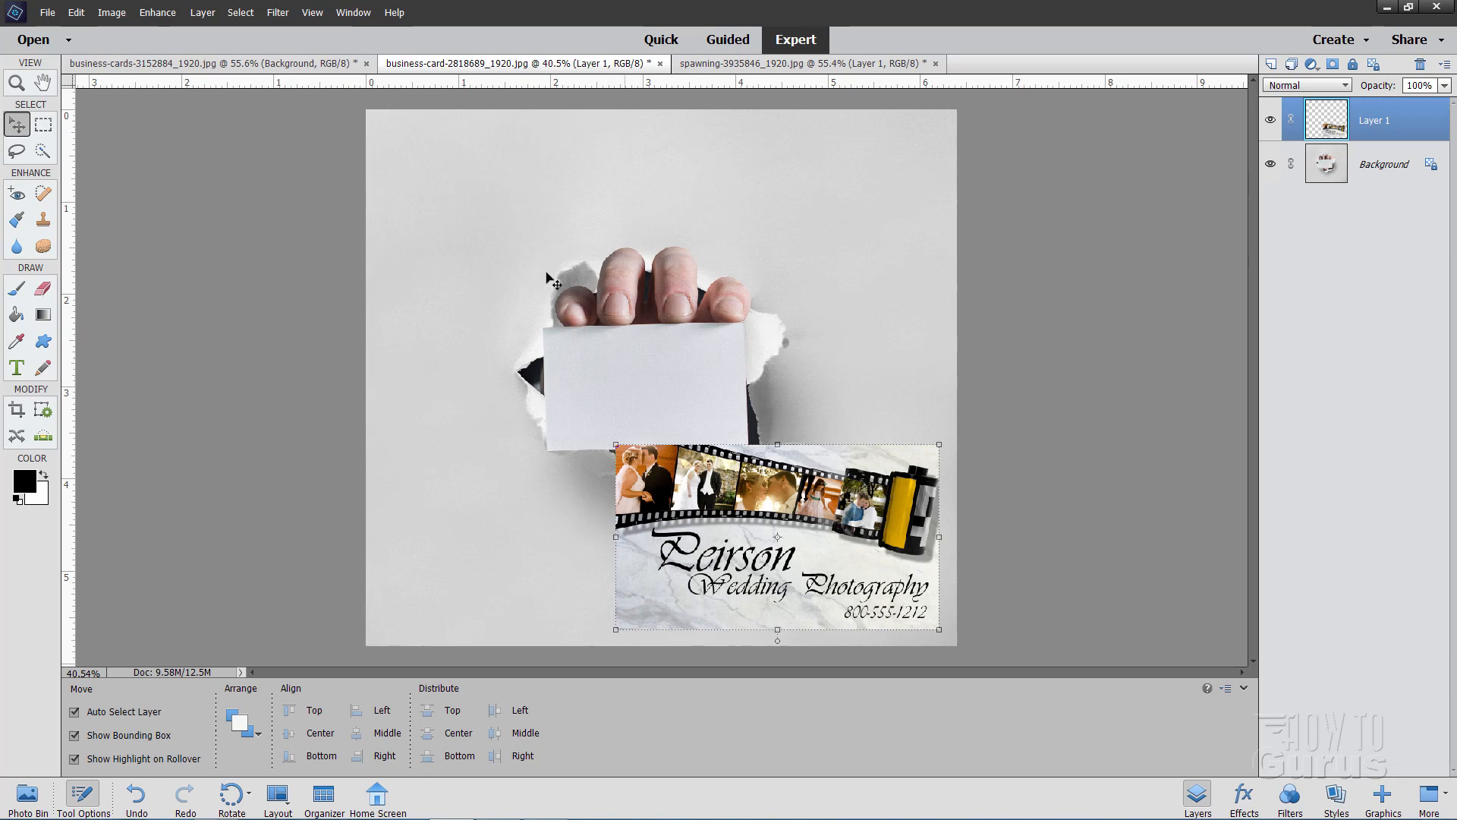
click(287, 66)
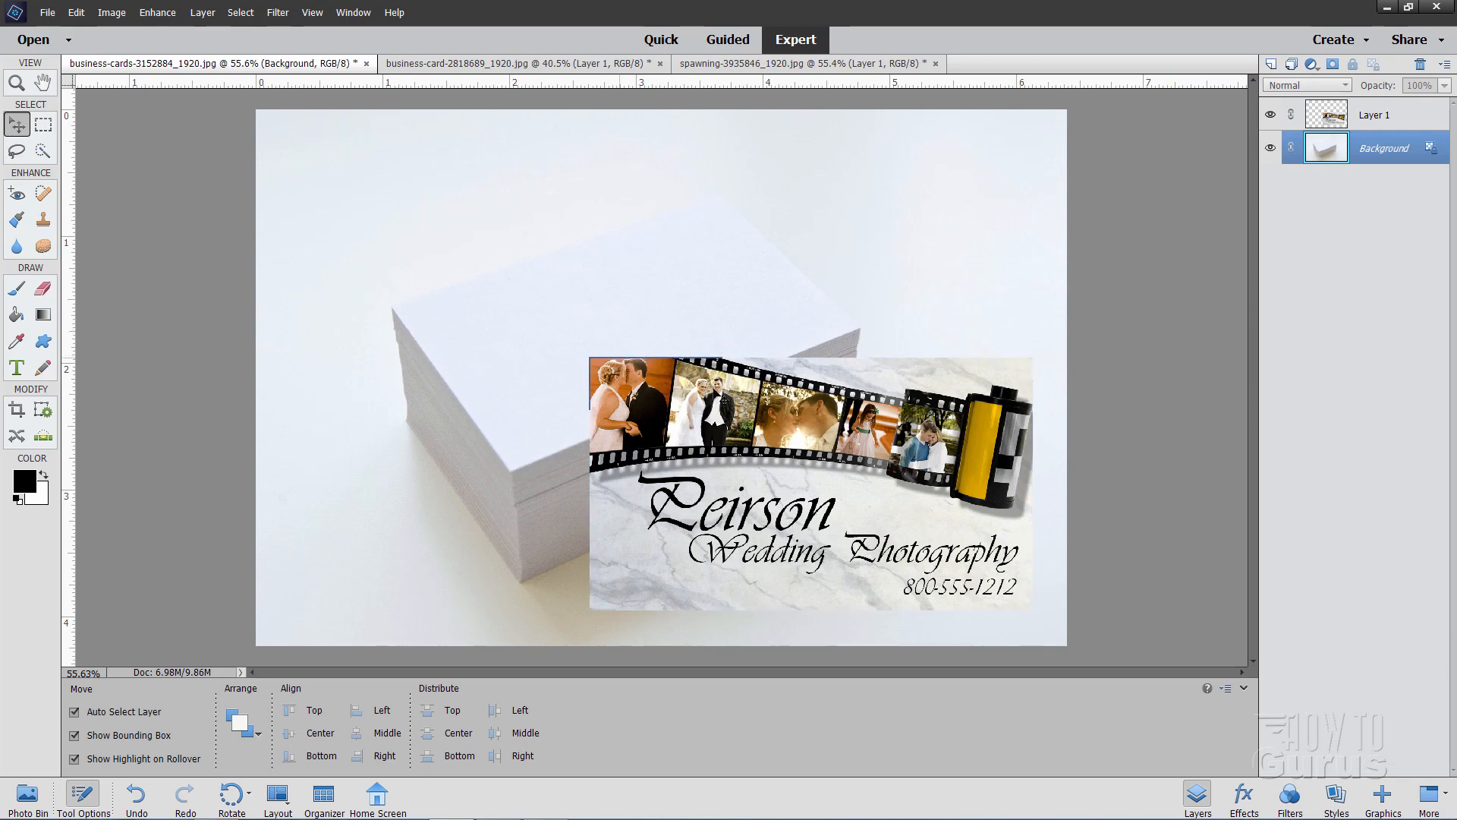
drag(684, 464, 742, 480)
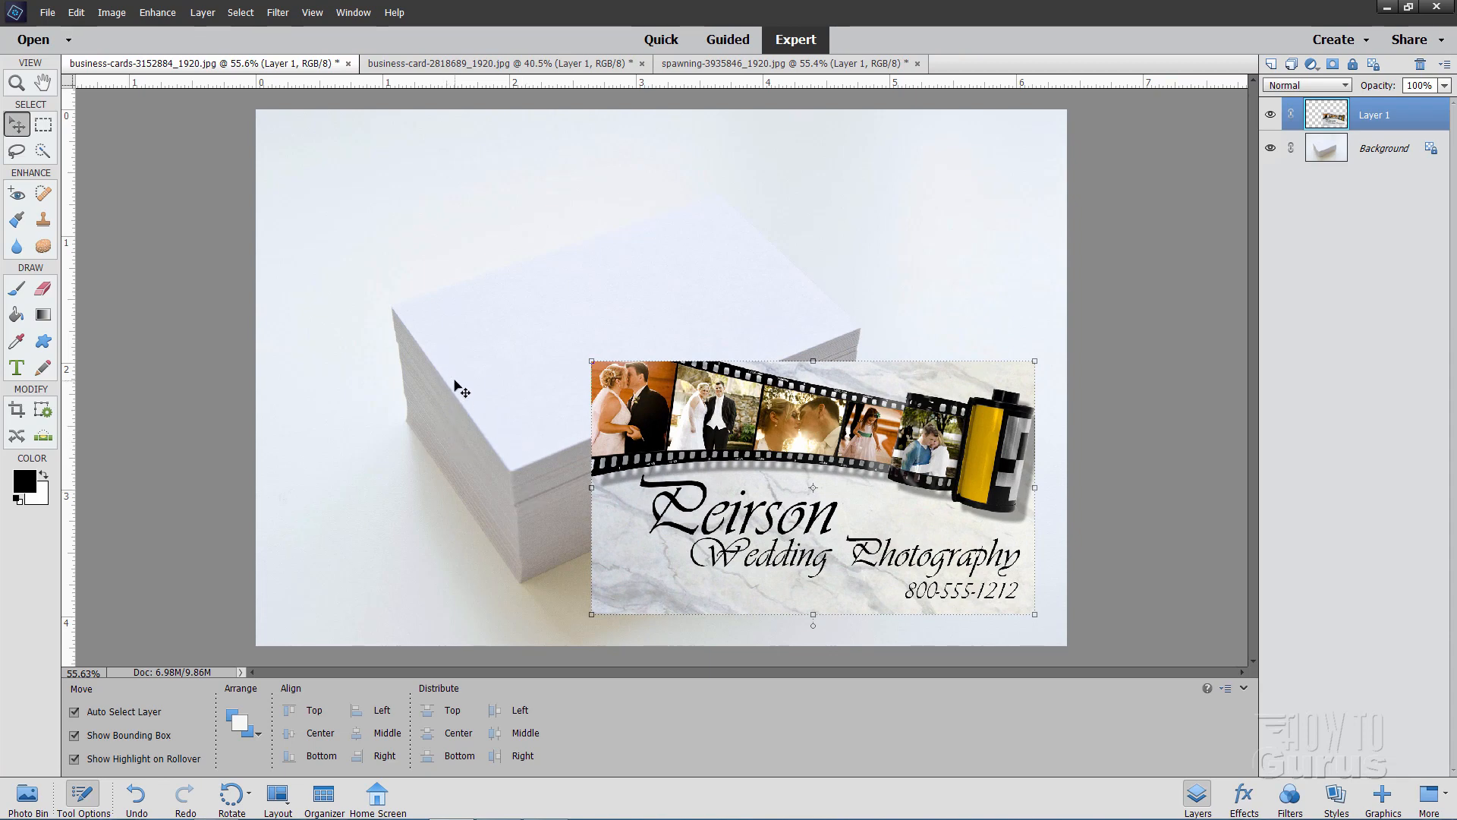
drag(627, 390, 925, 561)
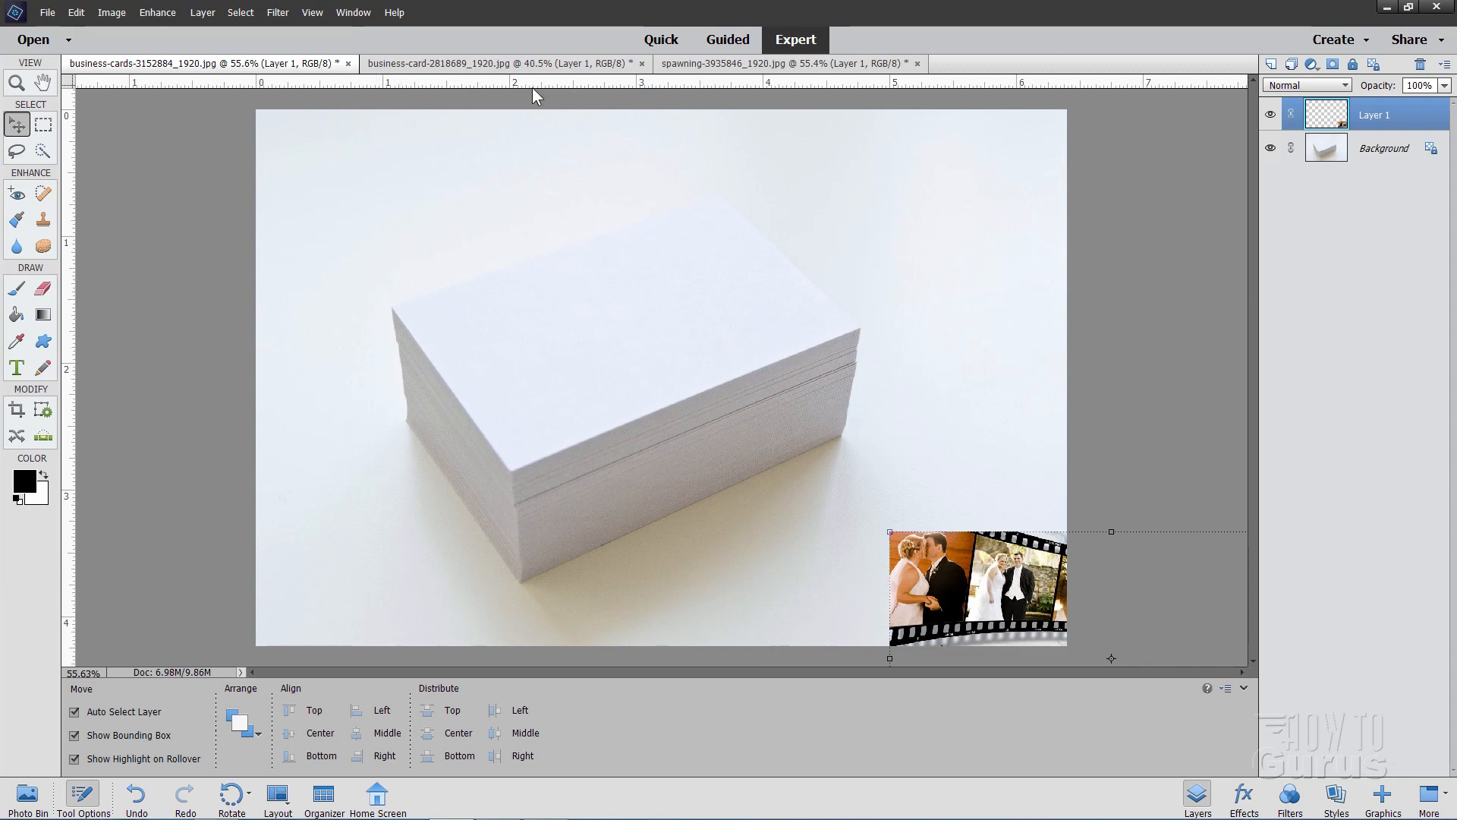
Check which snapping targets are enabled, including guides, layers and document bounds
click(311, 12)
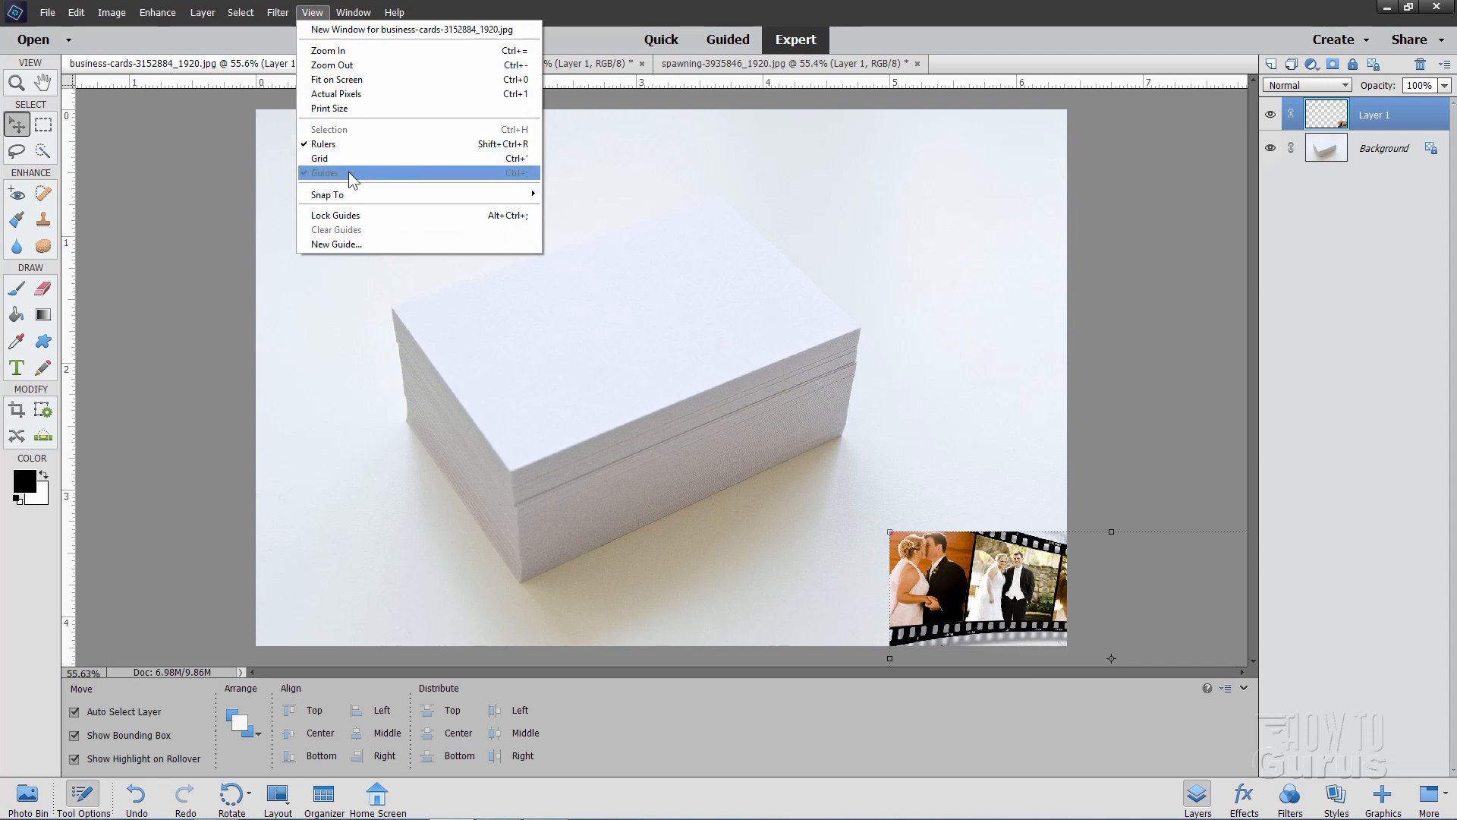
mouse_move(350, 194)
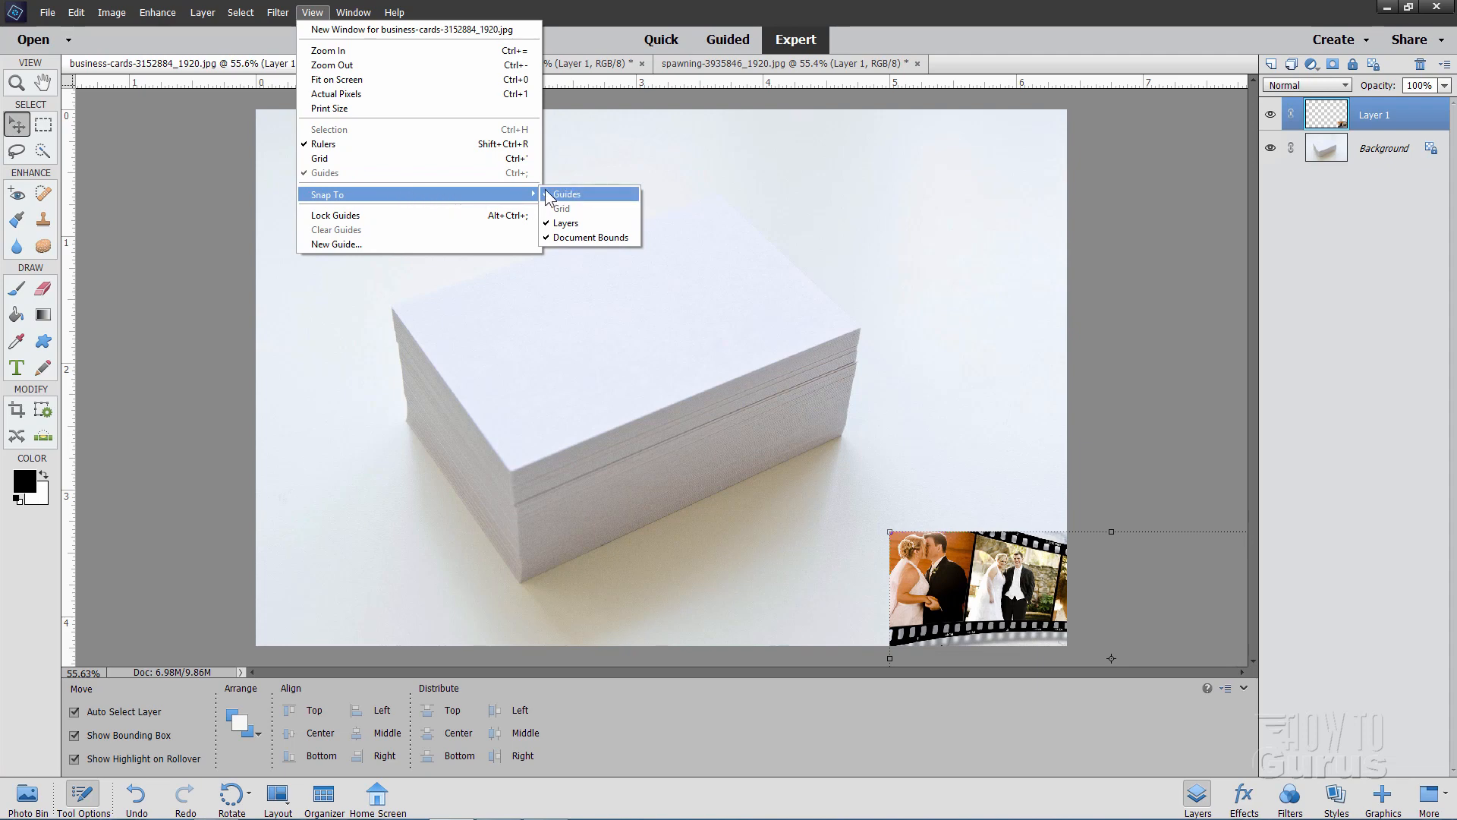
click(263, 197)
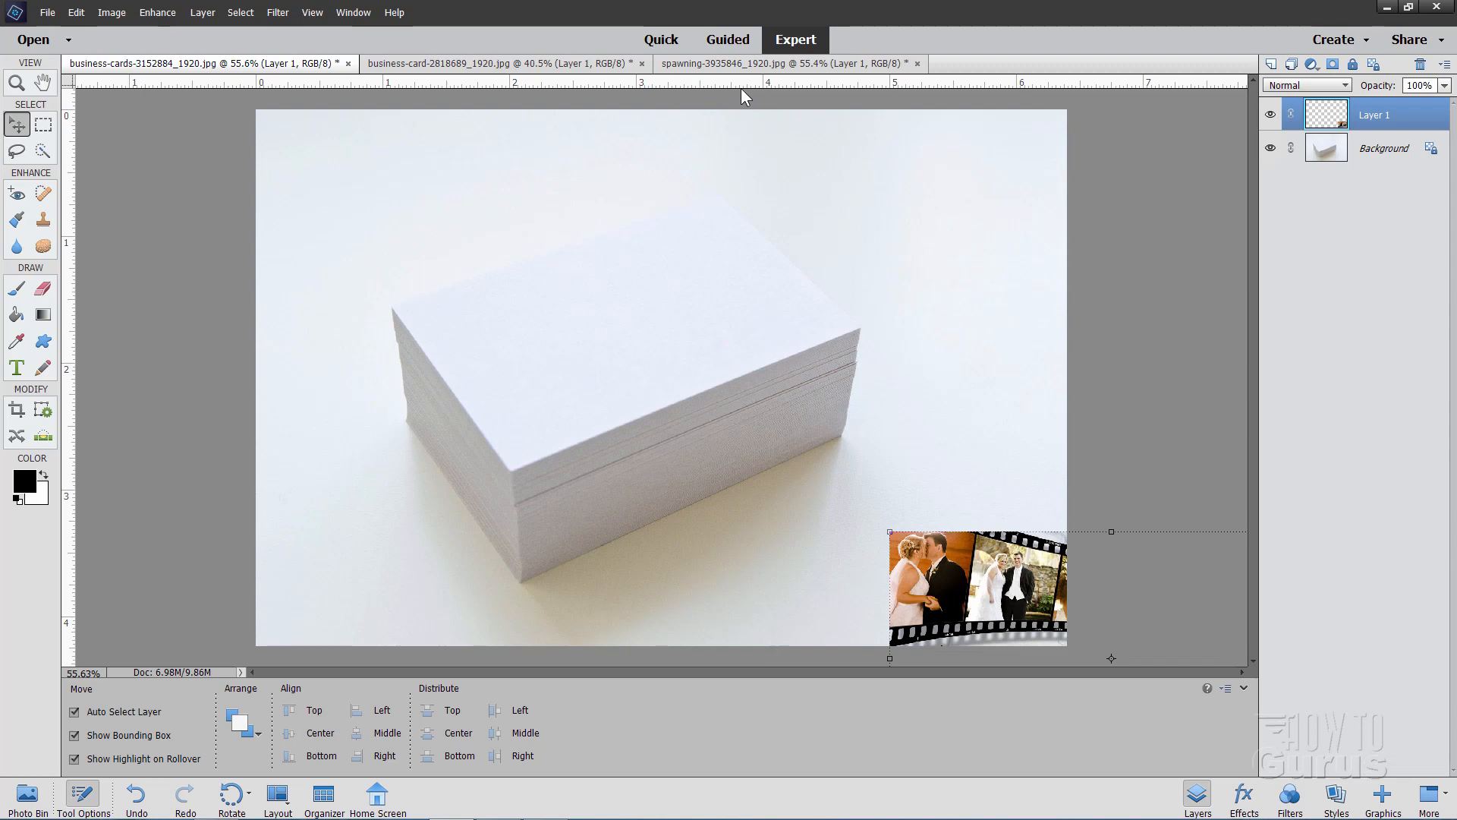
Add a horizontal guide just above the top card's rear corner and a vertical guide aligned precisely to its left corner
drag(730, 84, 806, 193)
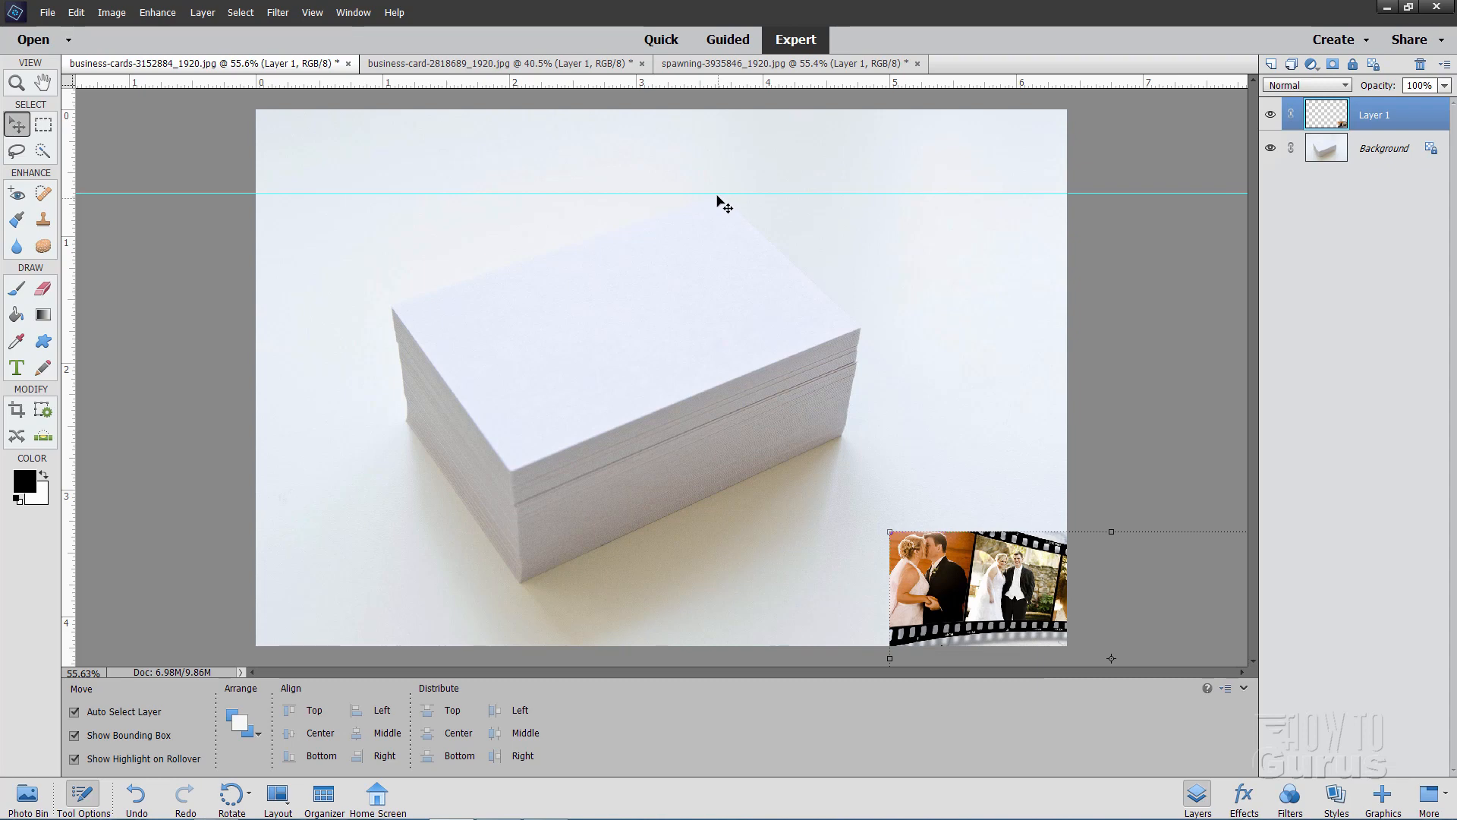
drag(73, 407, 393, 400)
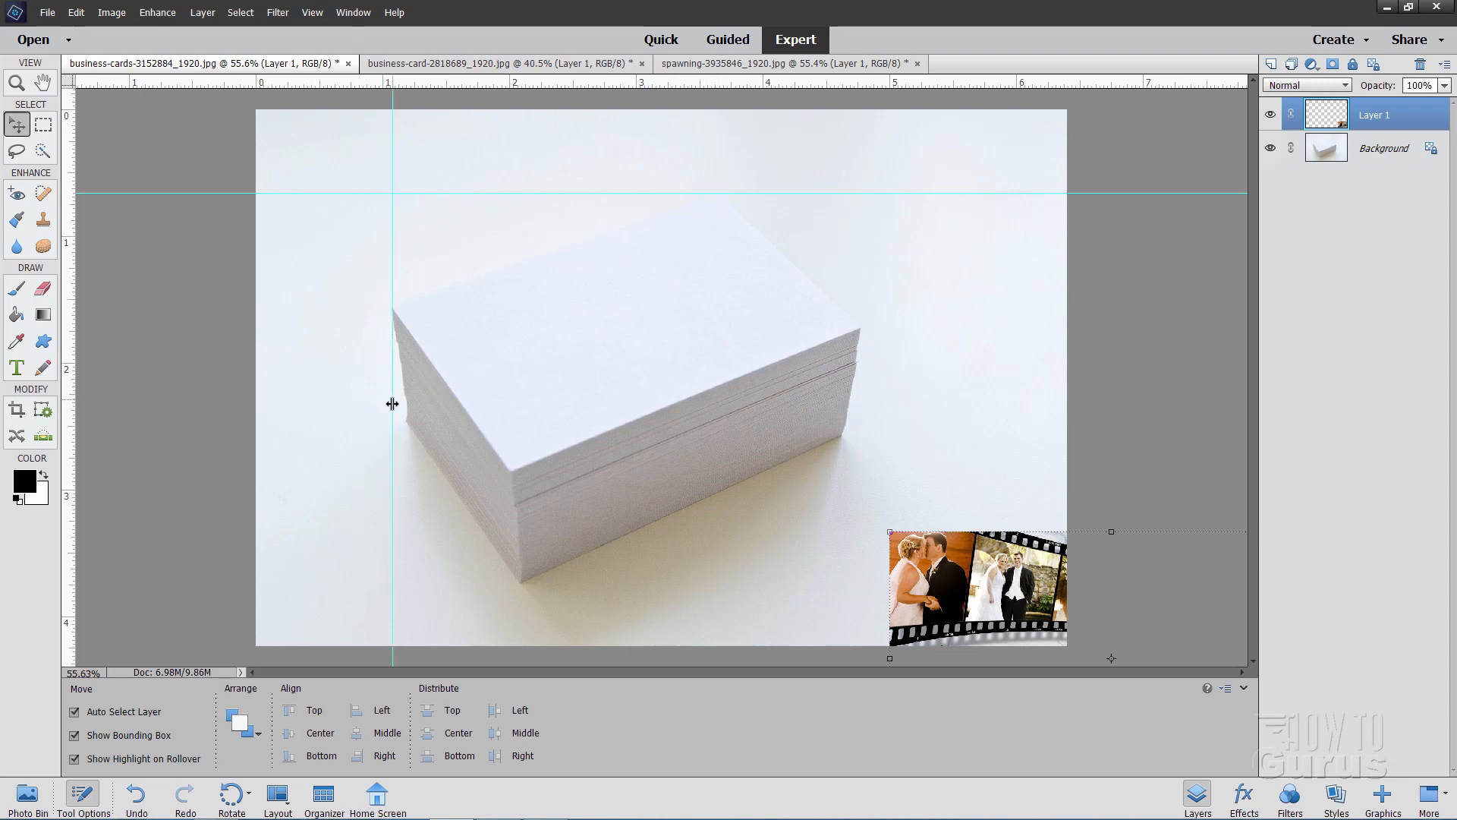
click(17, 83)
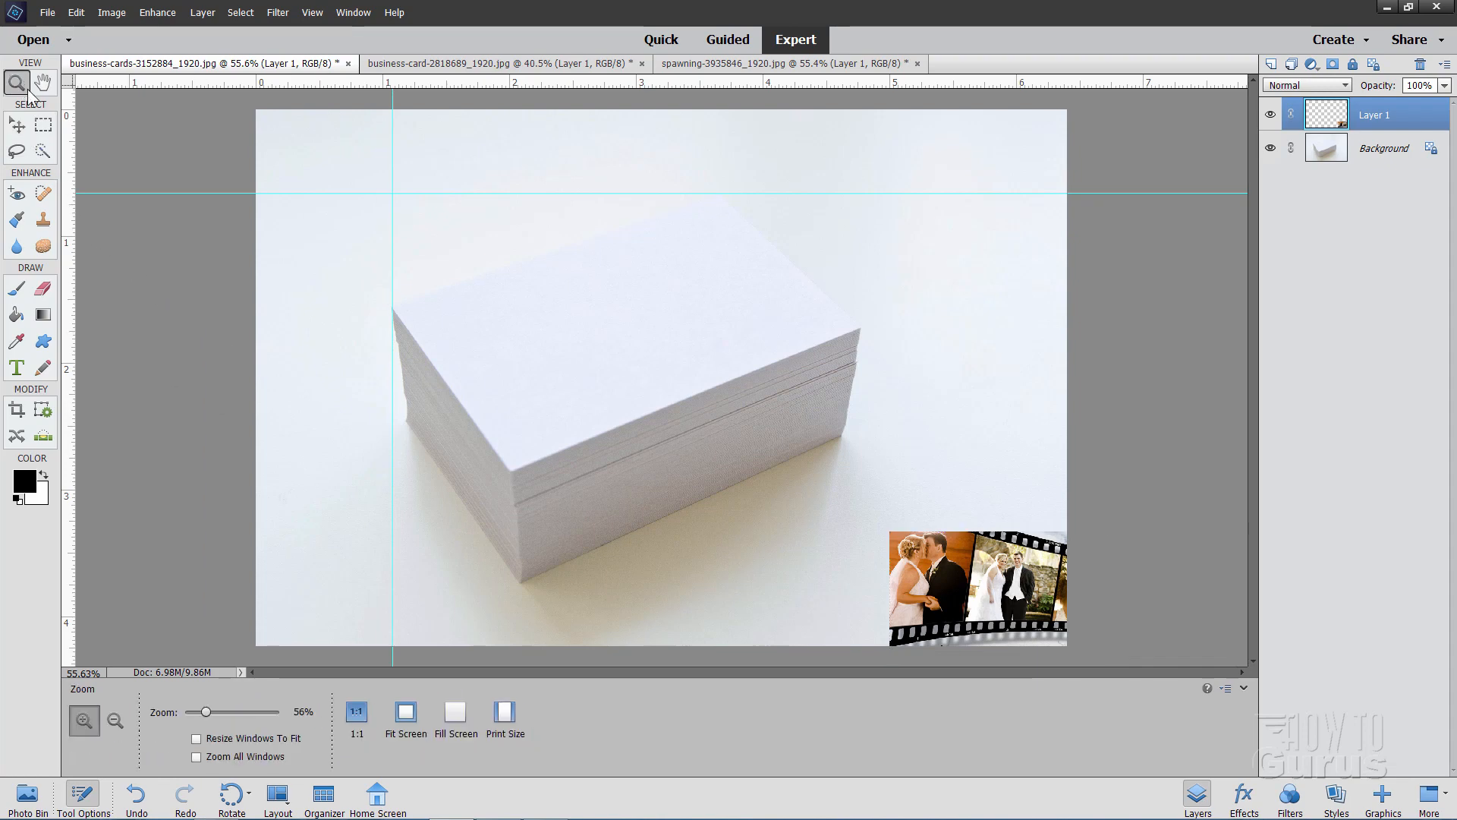
click(400, 315)
click(391, 303)
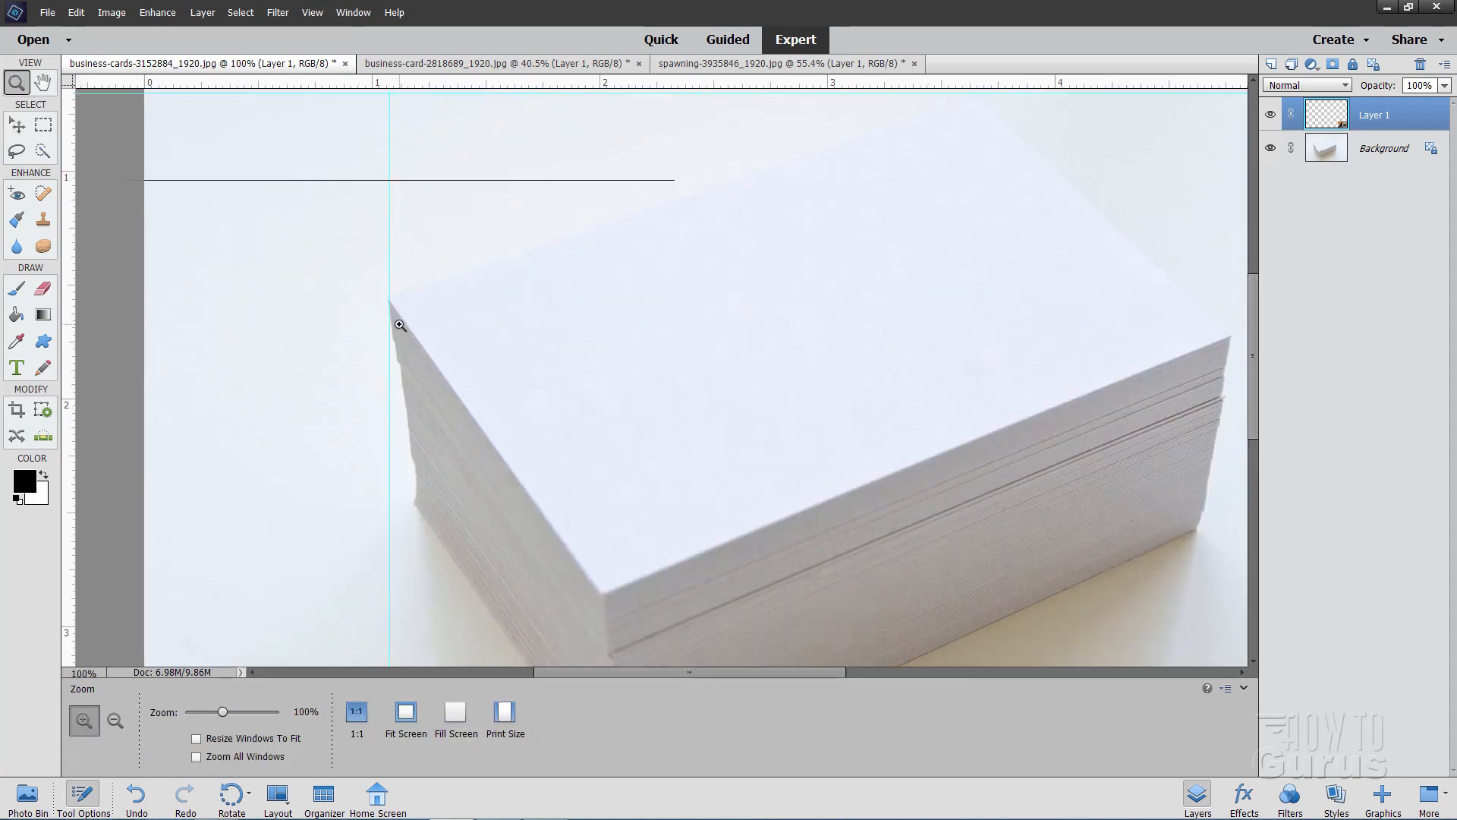
click(382, 291)
click(379, 293)
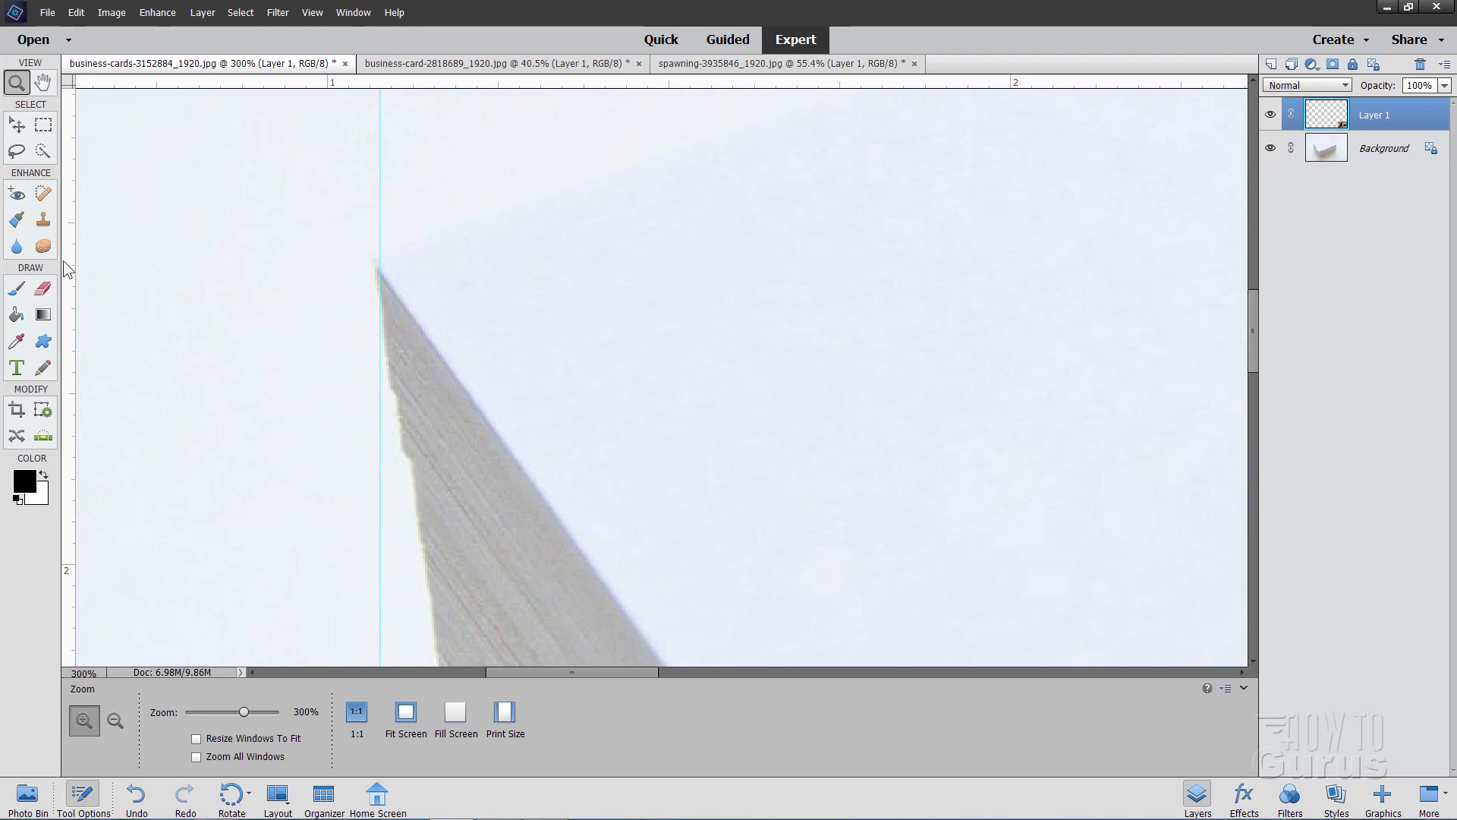
click(22, 128)
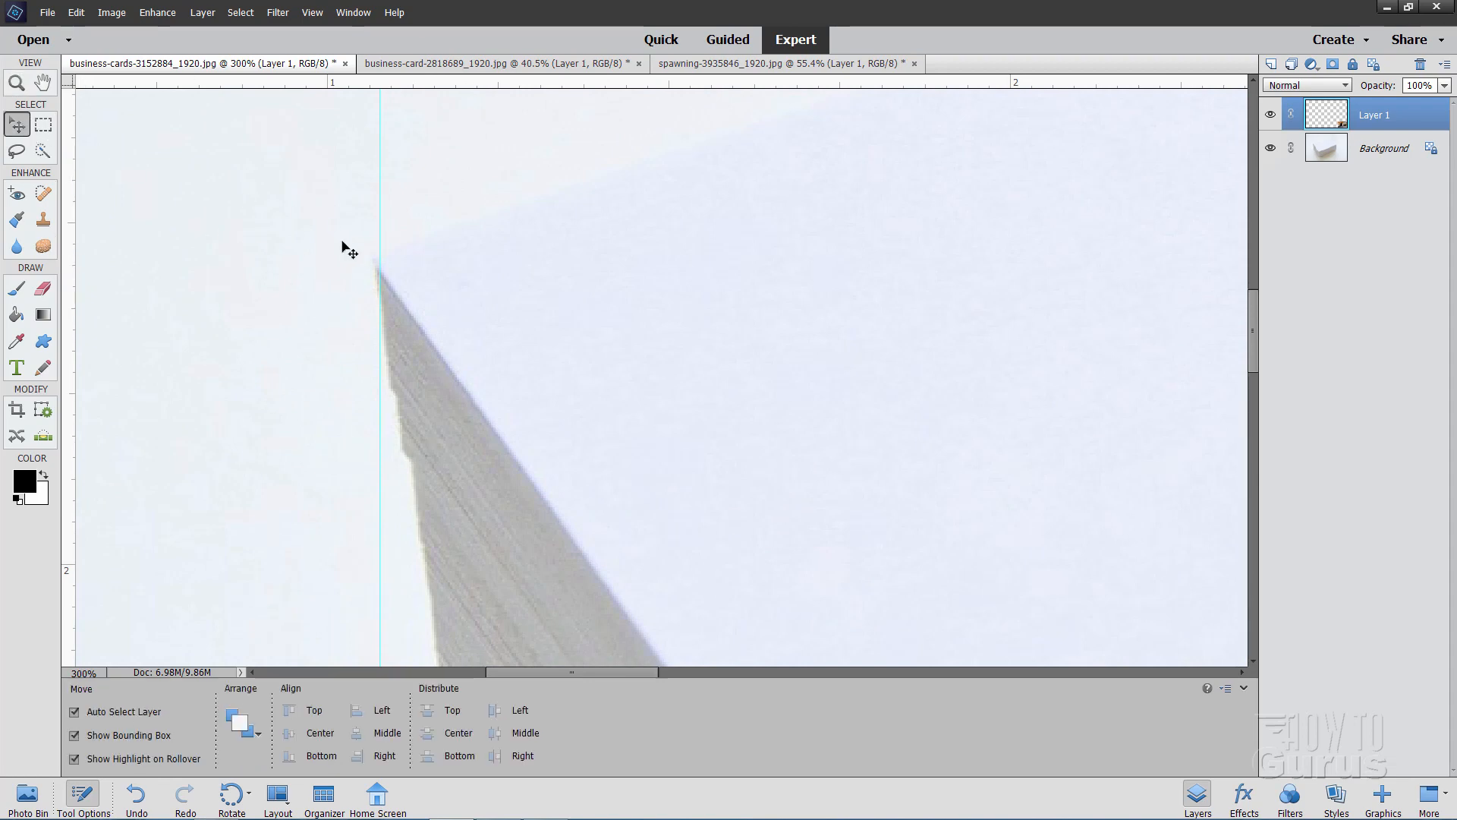
drag(380, 297, 373, 295)
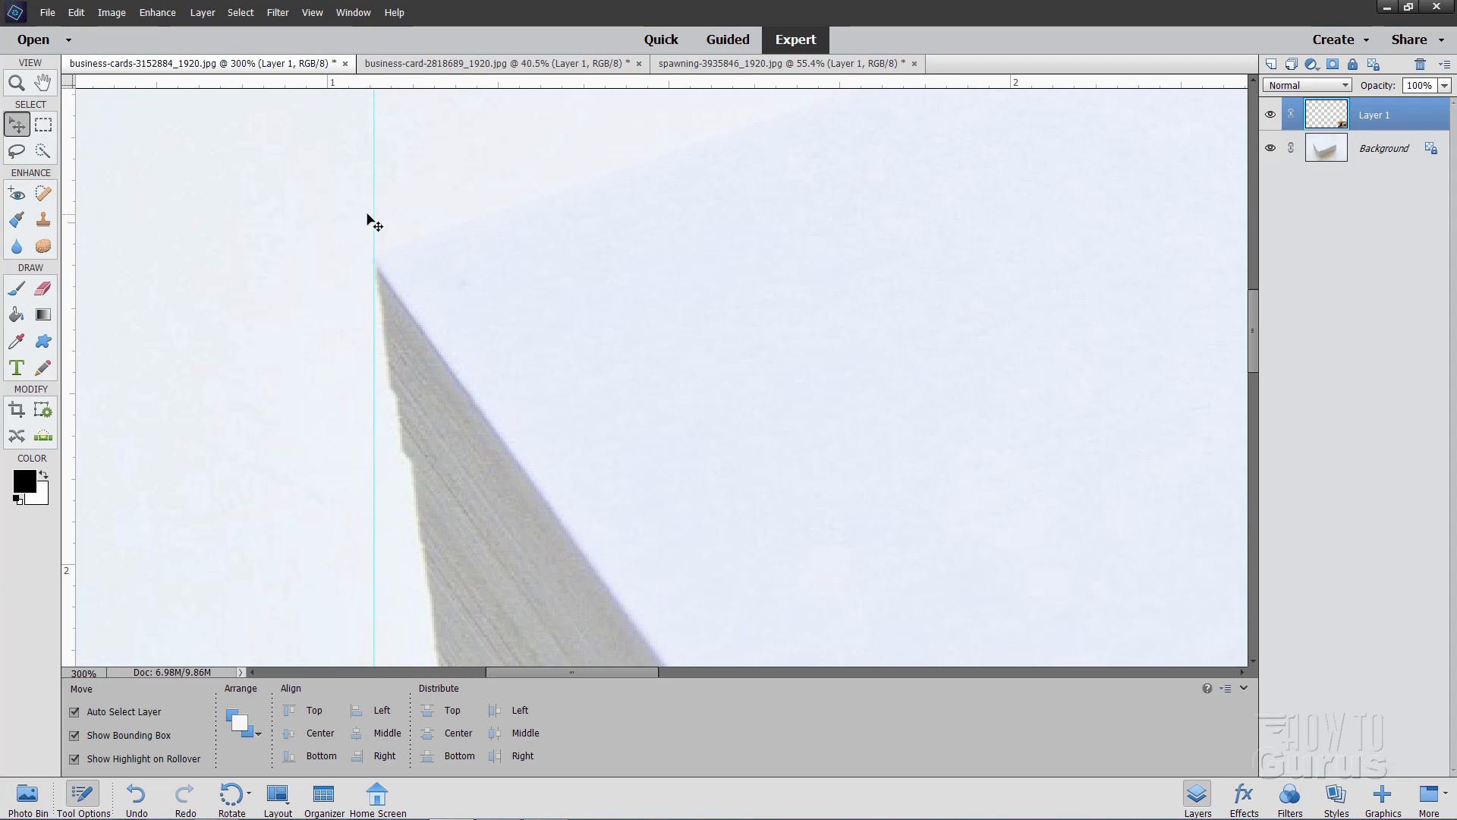
mouse_move(374, 218)
mouse_down()
mouse_move(411, 220)
mouse_move(374, 218)
mouse_up()
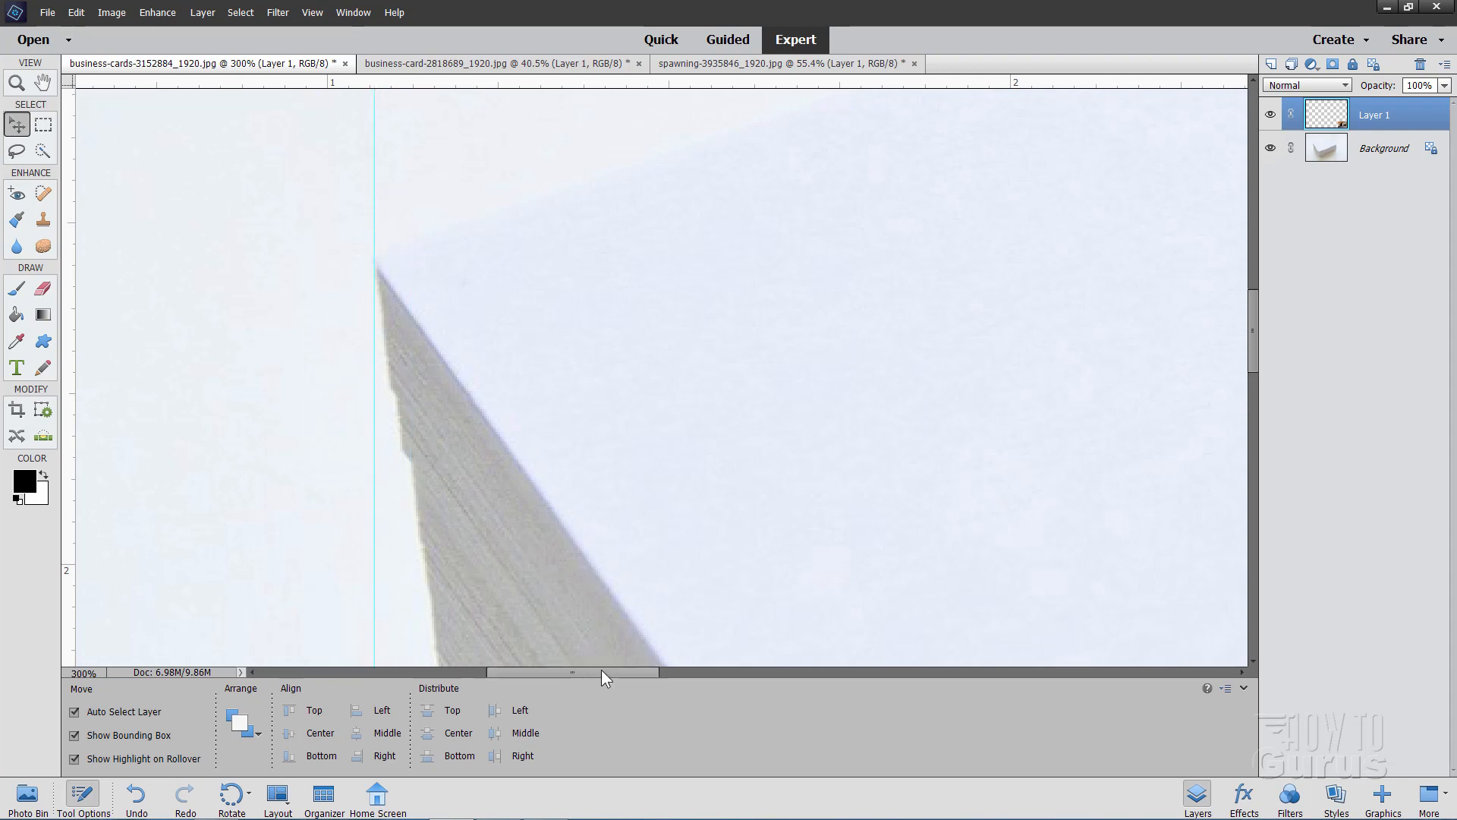
Fine-tune the horizontal guide so it touches the rear corner of the top card
drag(601, 669, 834, 697)
scroll(987, 482, up, 5)
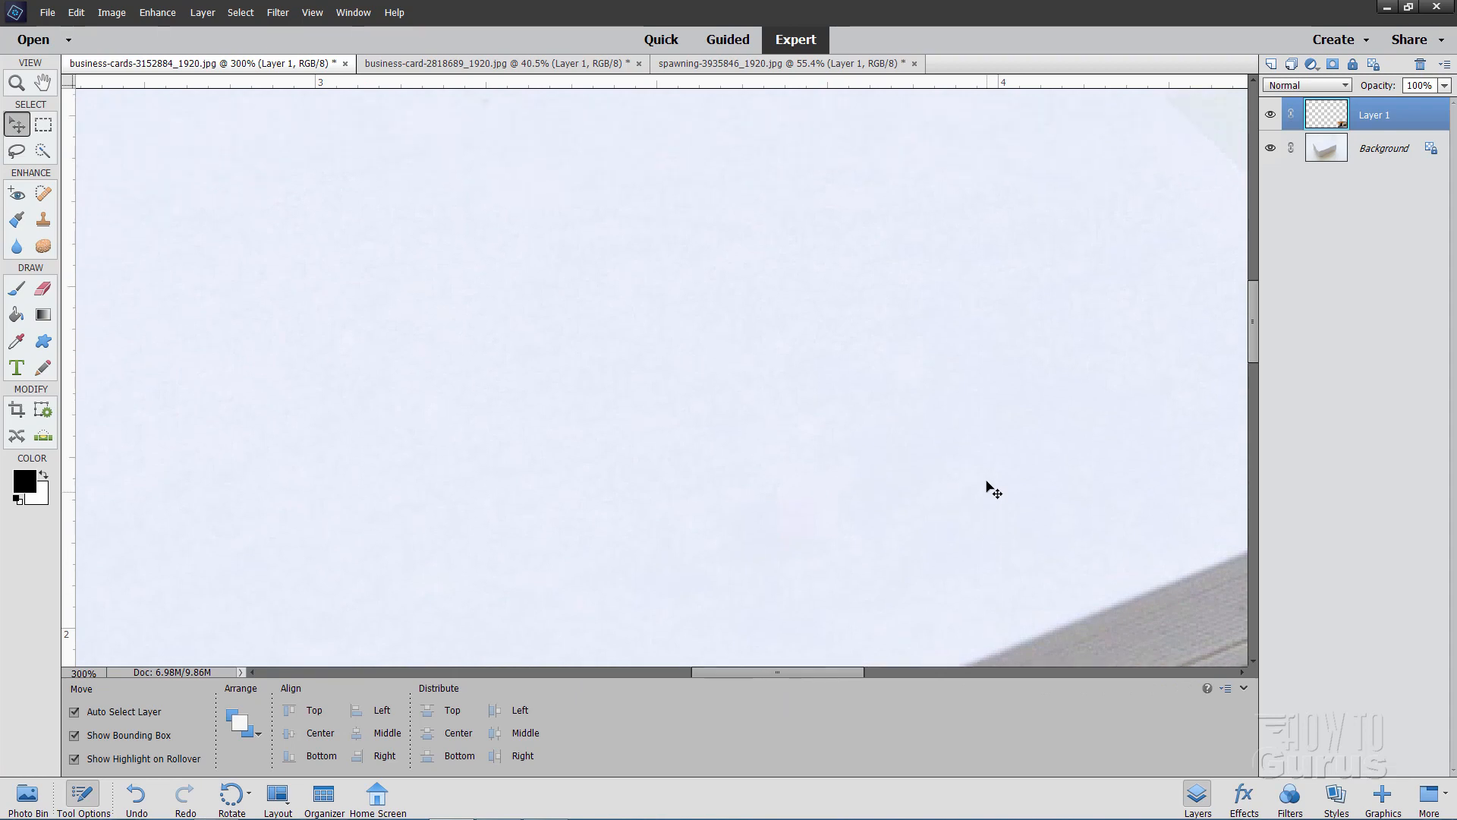
scroll(982, 499, up, 3)
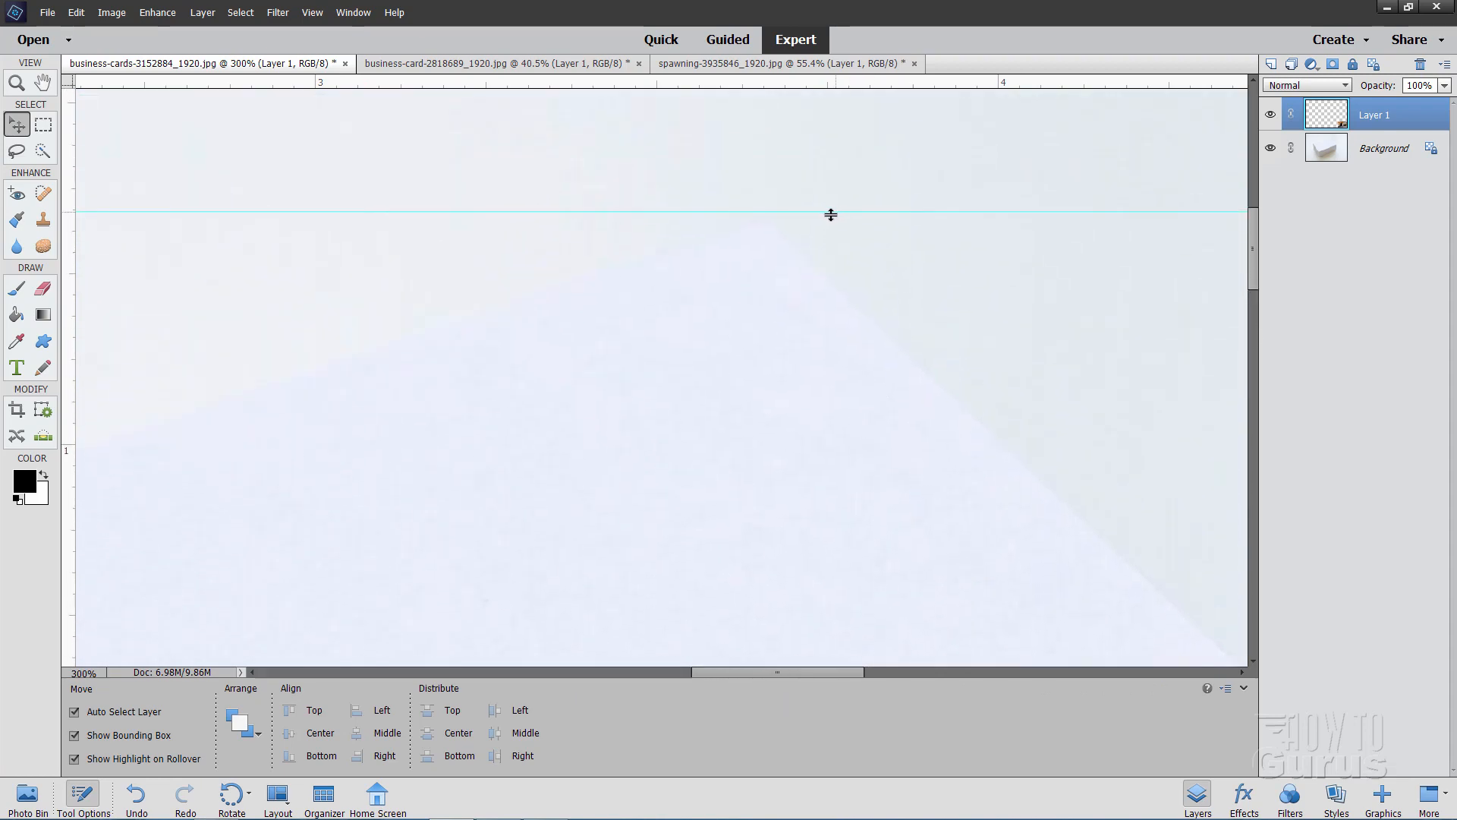
drag(830, 215, 832, 219)
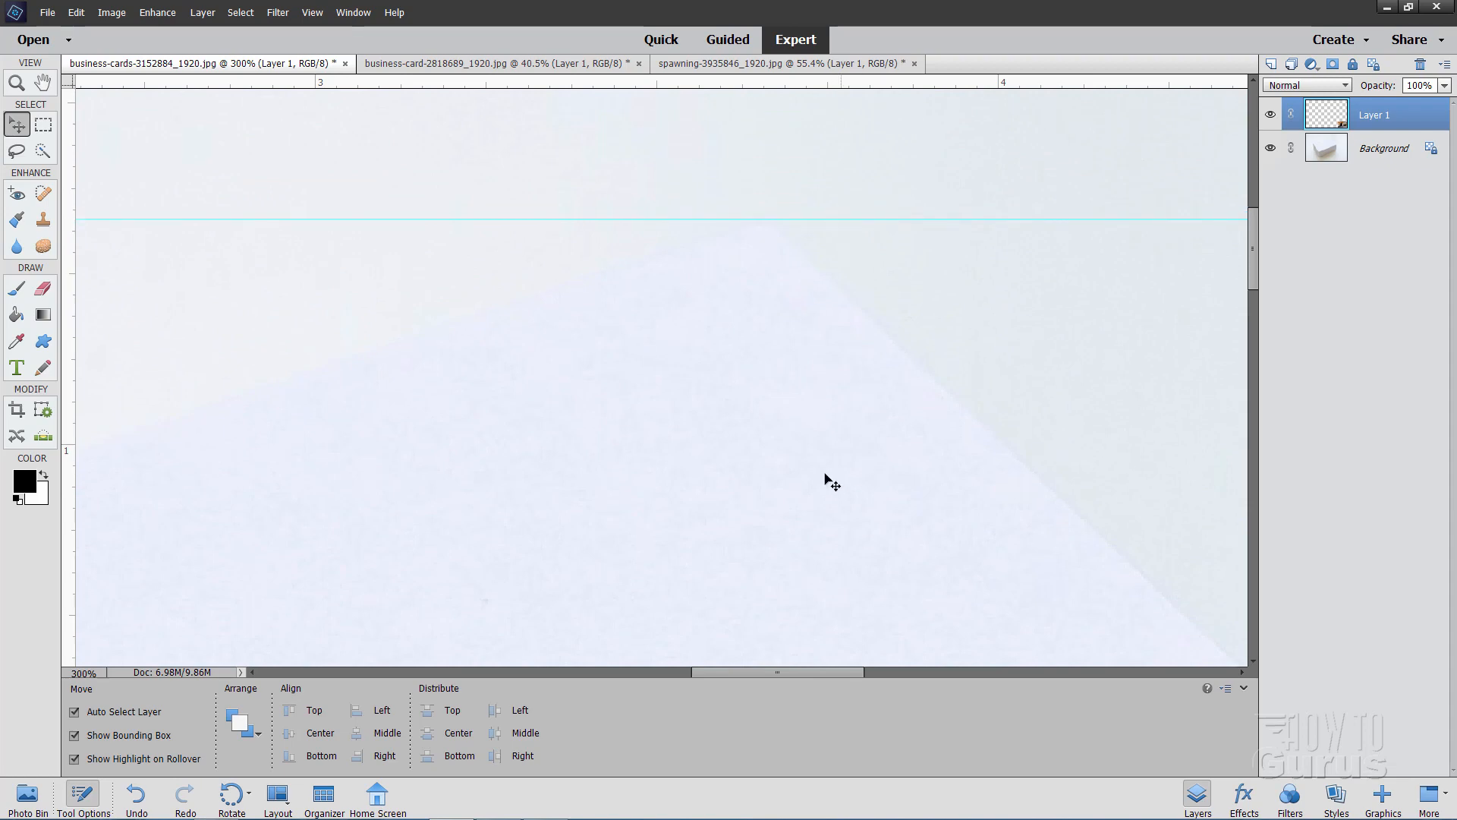
Add a second vertical guide aligned to the right corner of the top card
drag(835, 674, 888, 673)
scroll(940, 394, down, 5)
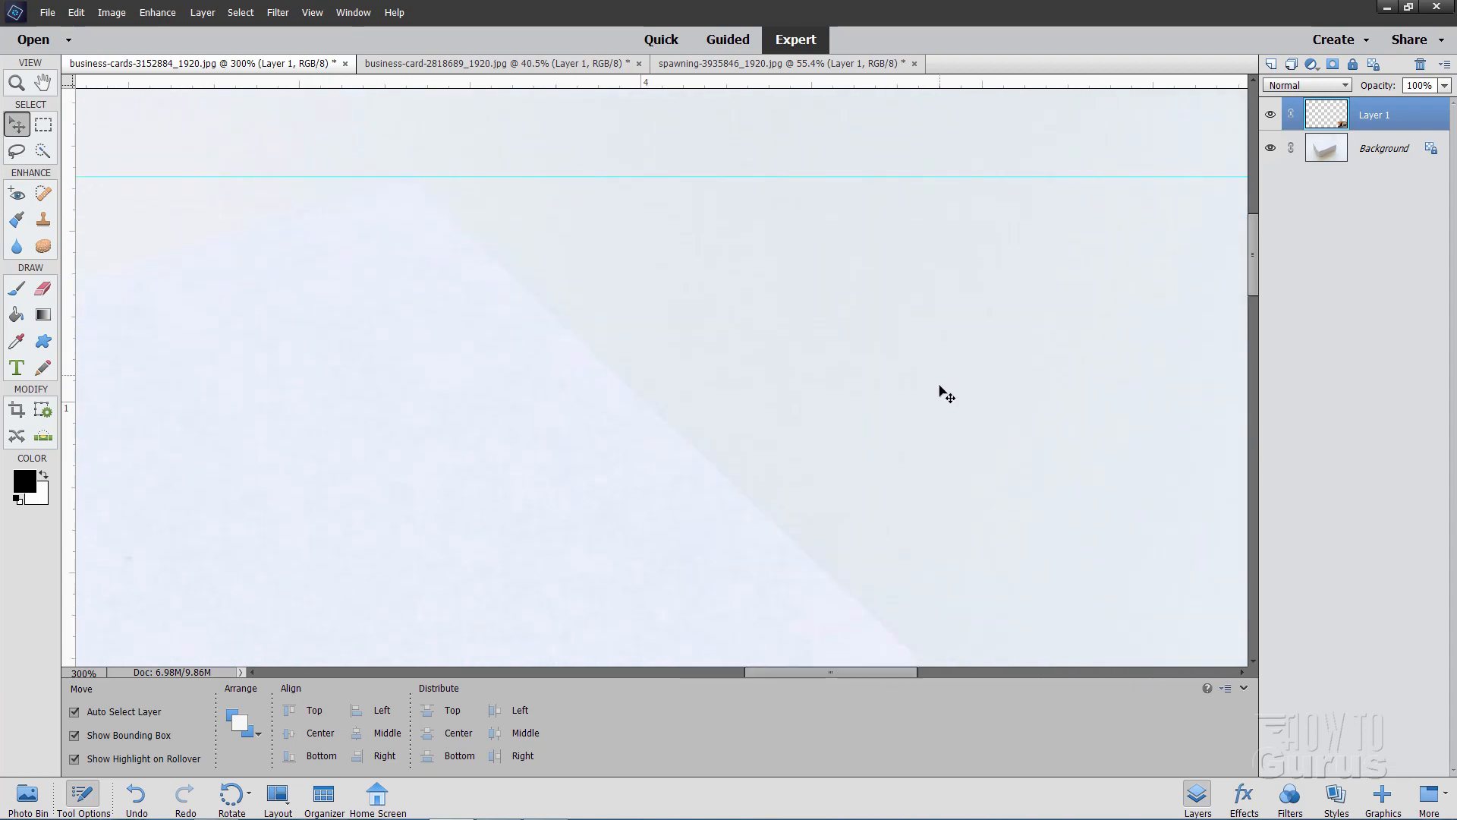
scroll(940, 420, down, 5)
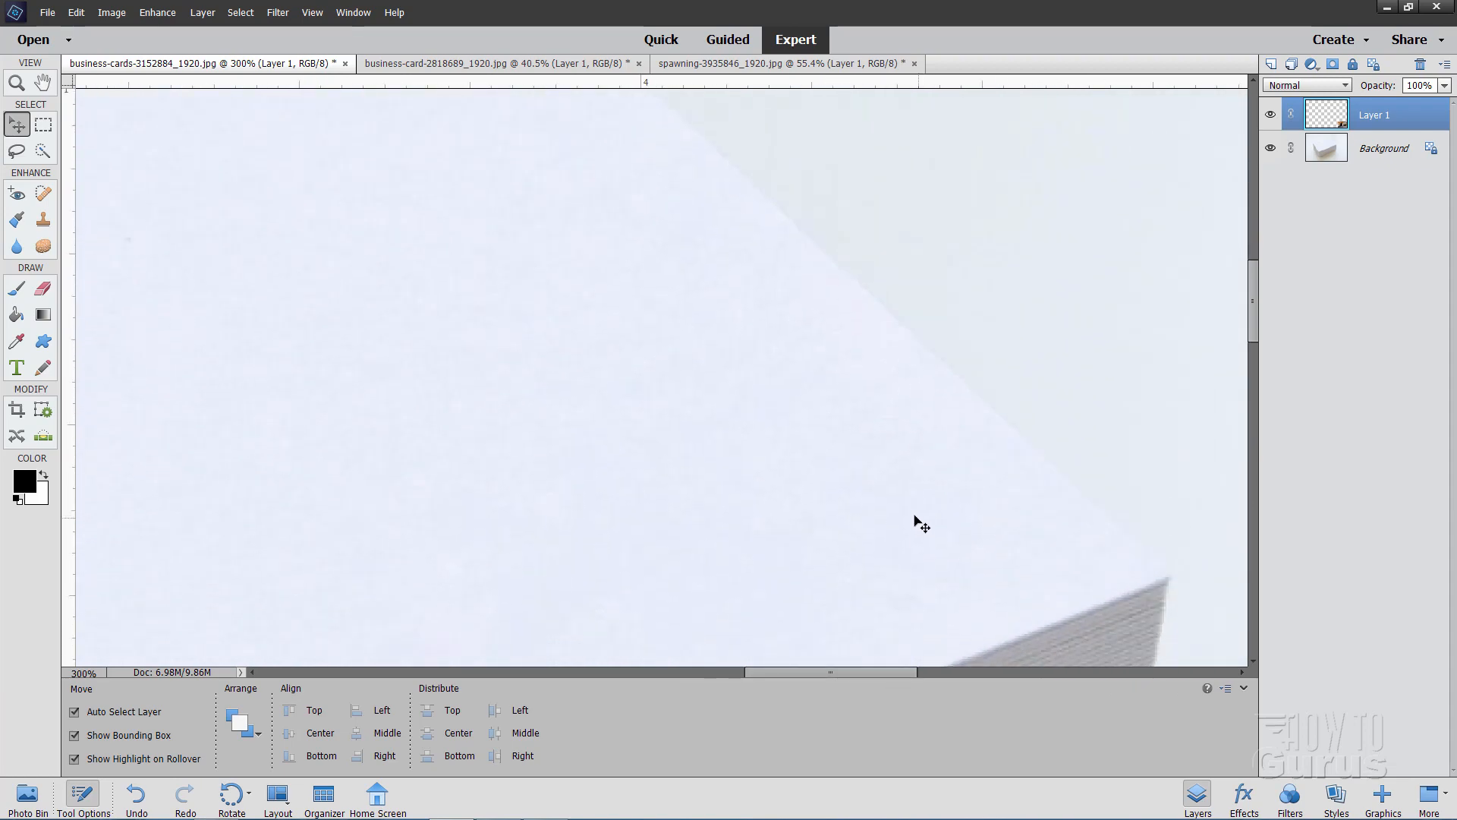
scroll(926, 409, down, 2)
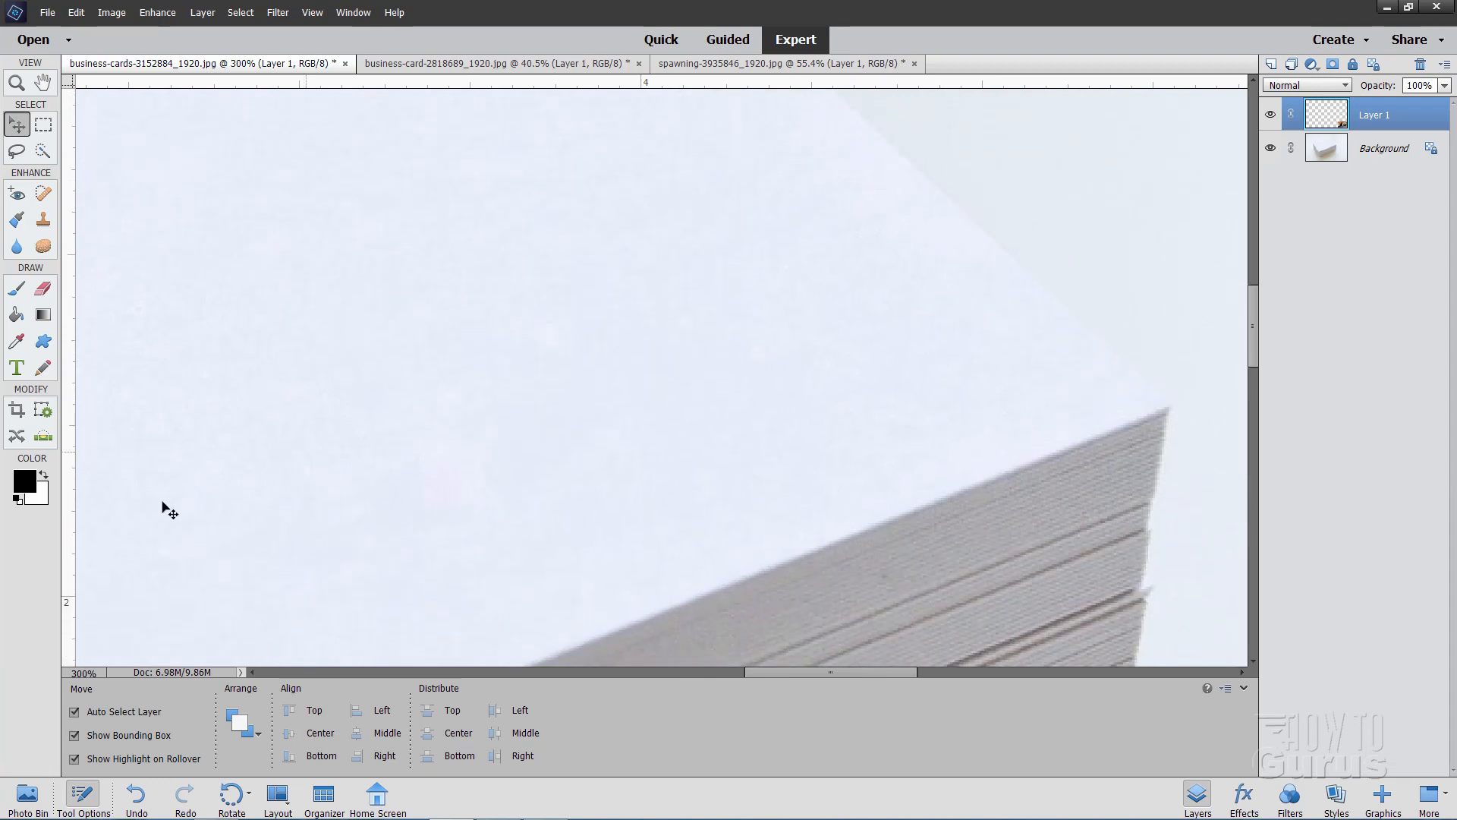
drag(71, 403, 1171, 447)
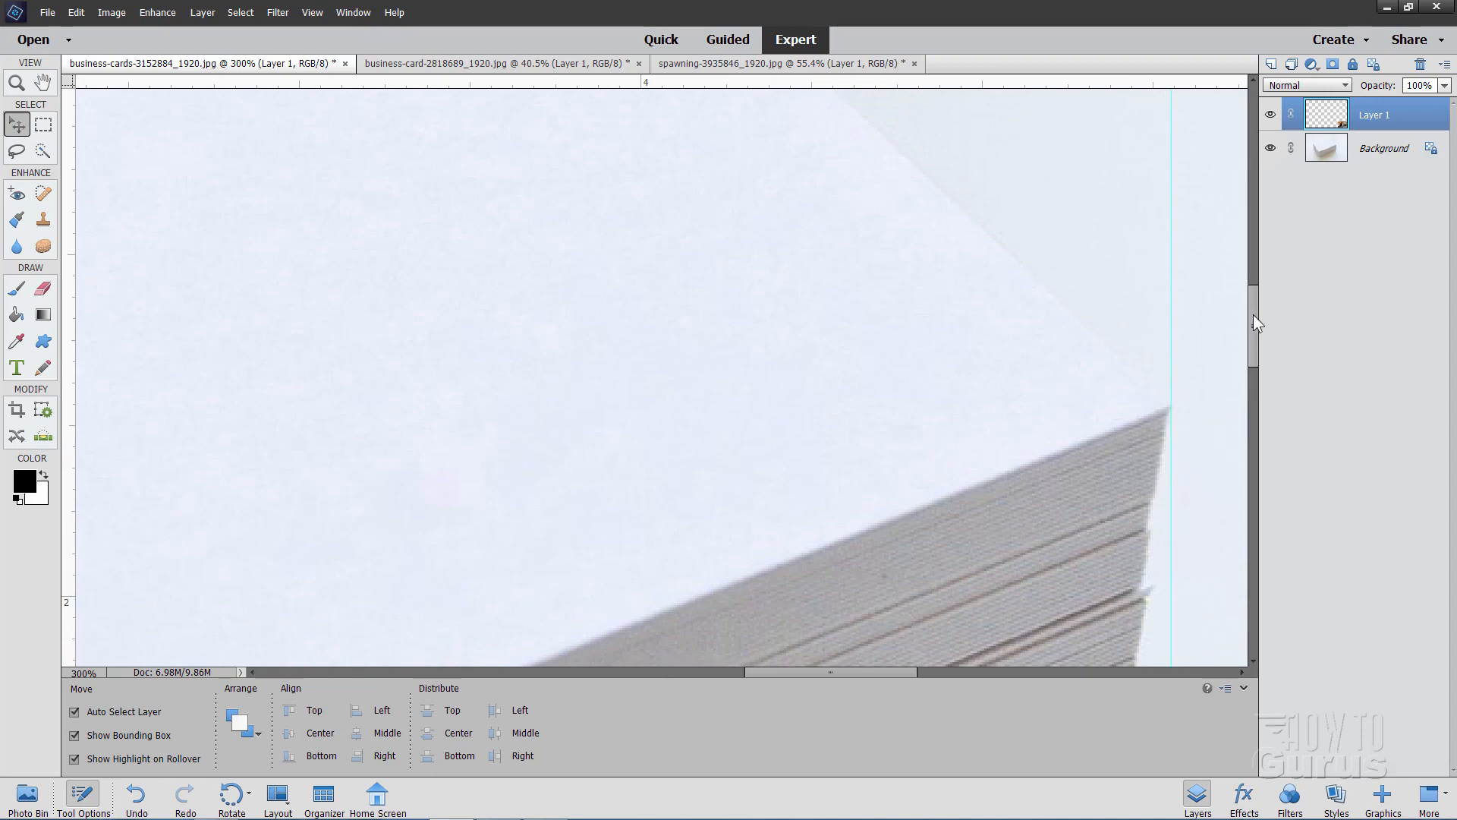
Add a second horizontal guide aligned to the front corner of the top card
drag(1254, 316, 1246, 399)
drag(898, 663, 772, 659)
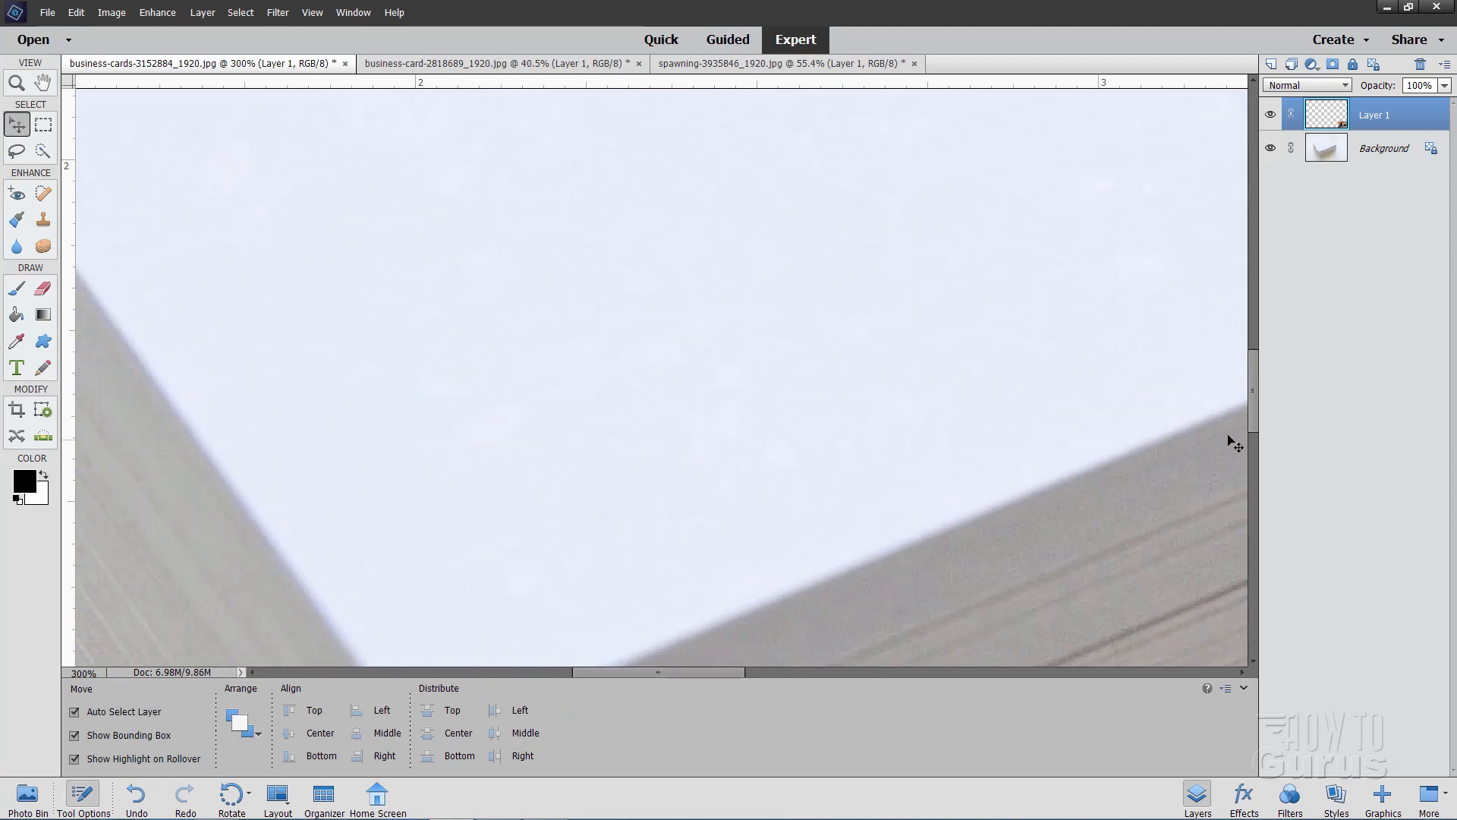
drag(1252, 410, 1253, 454)
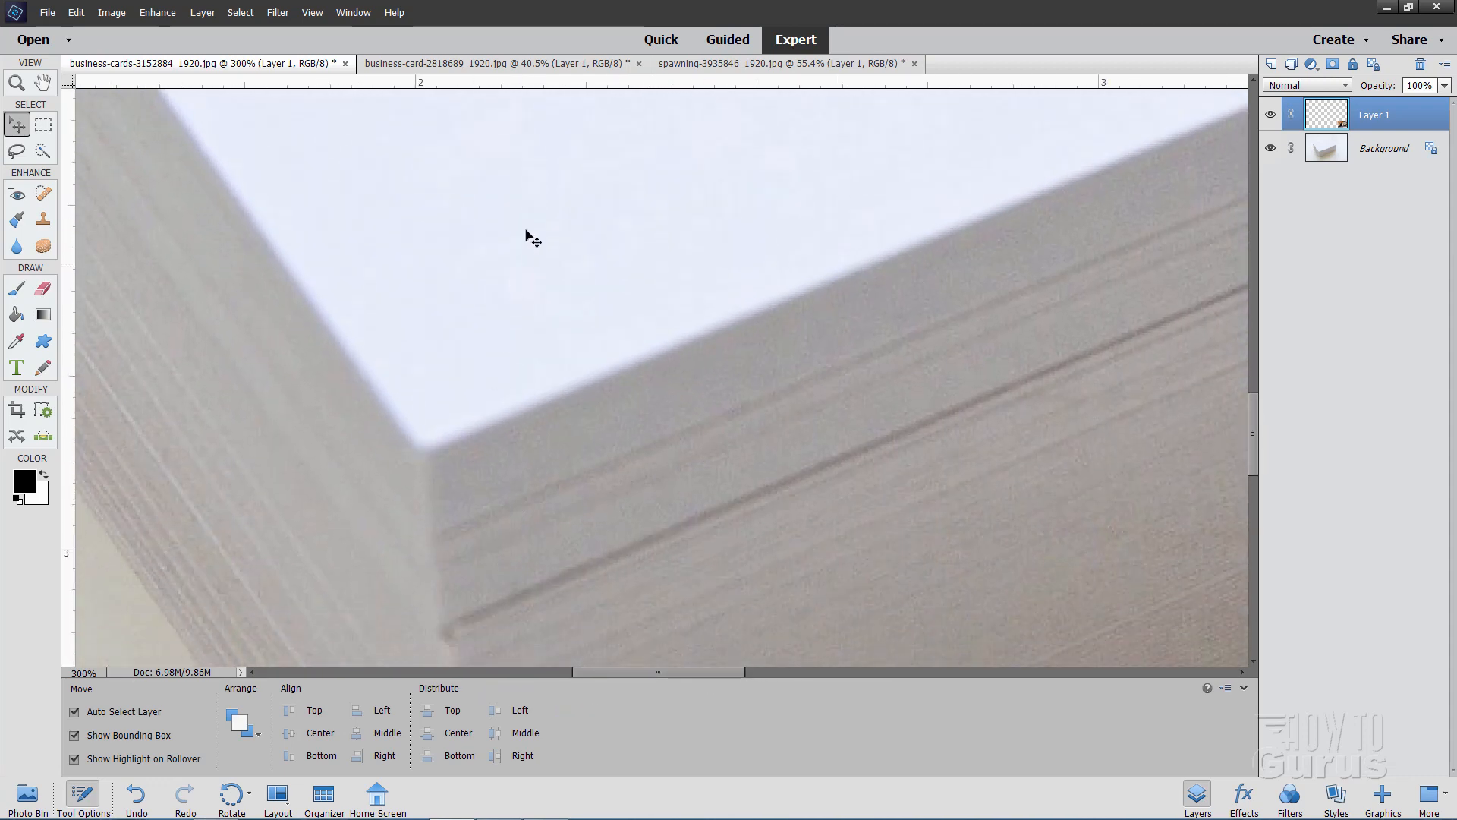
drag(518, 114, 508, 451)
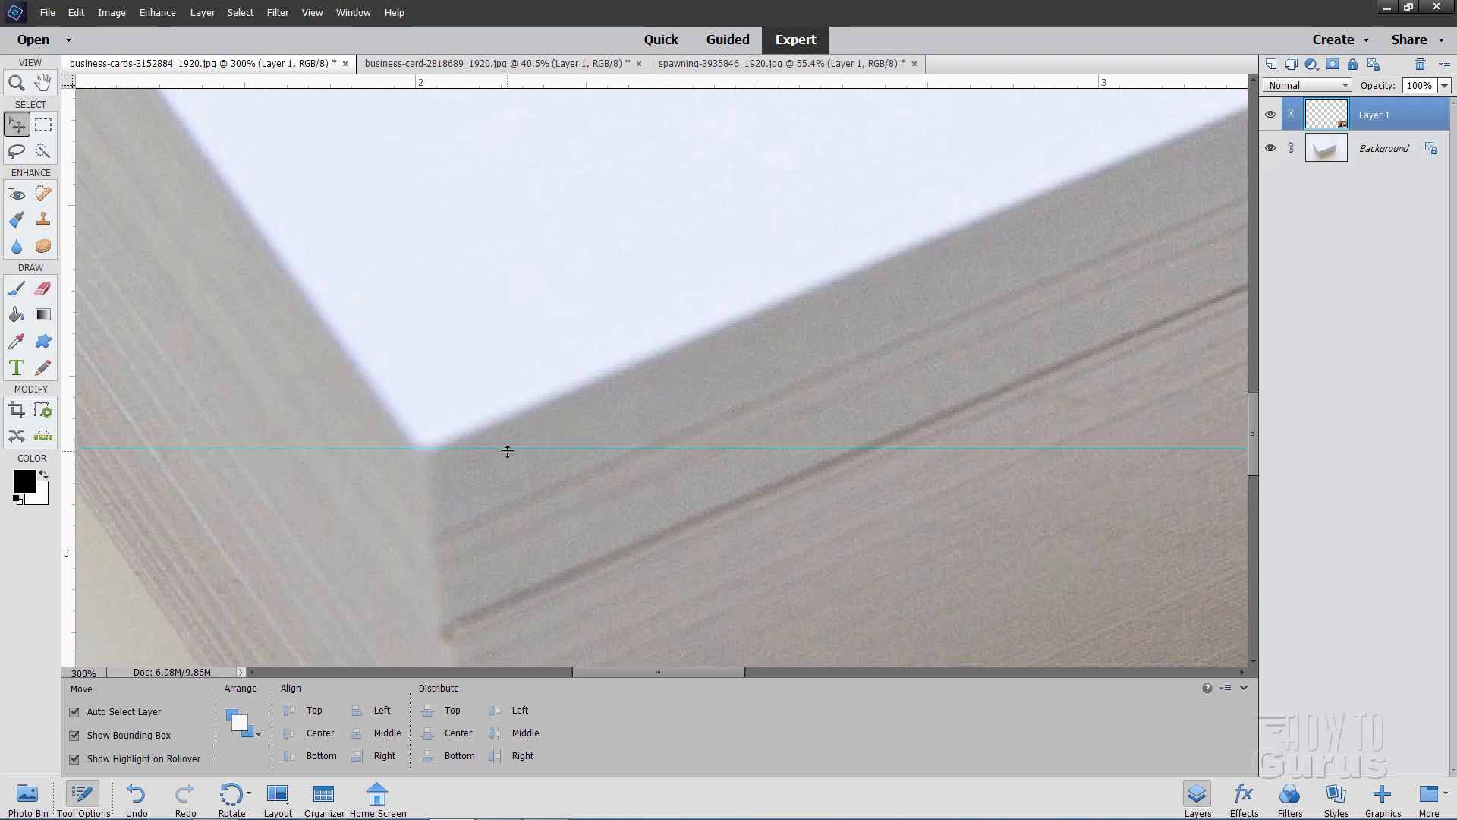
Fit the photo on screen and move the card graphic so its upper-left corner snaps to the left guide at the stack's left corner
click(16, 82)
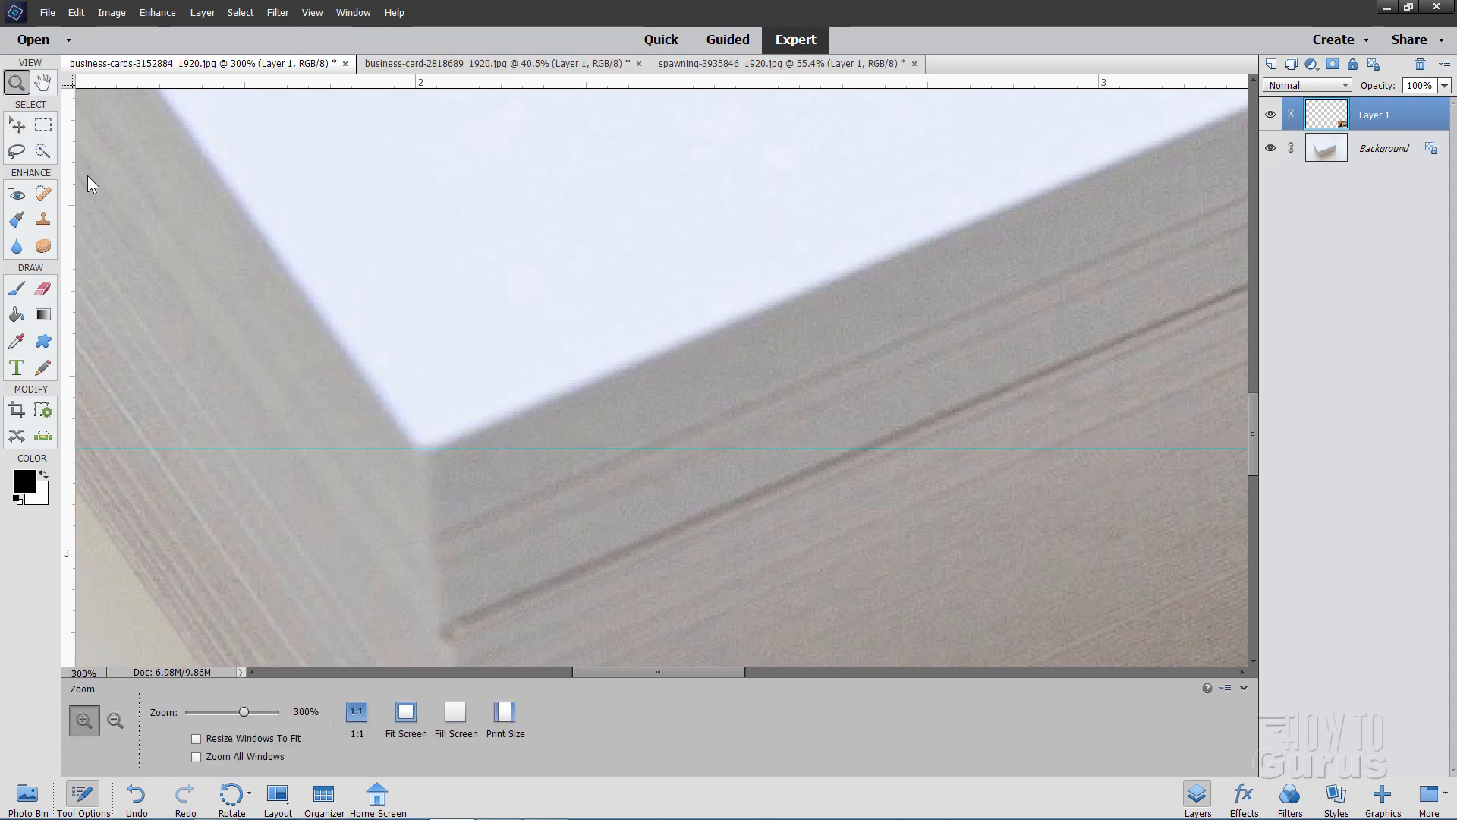
click(405, 711)
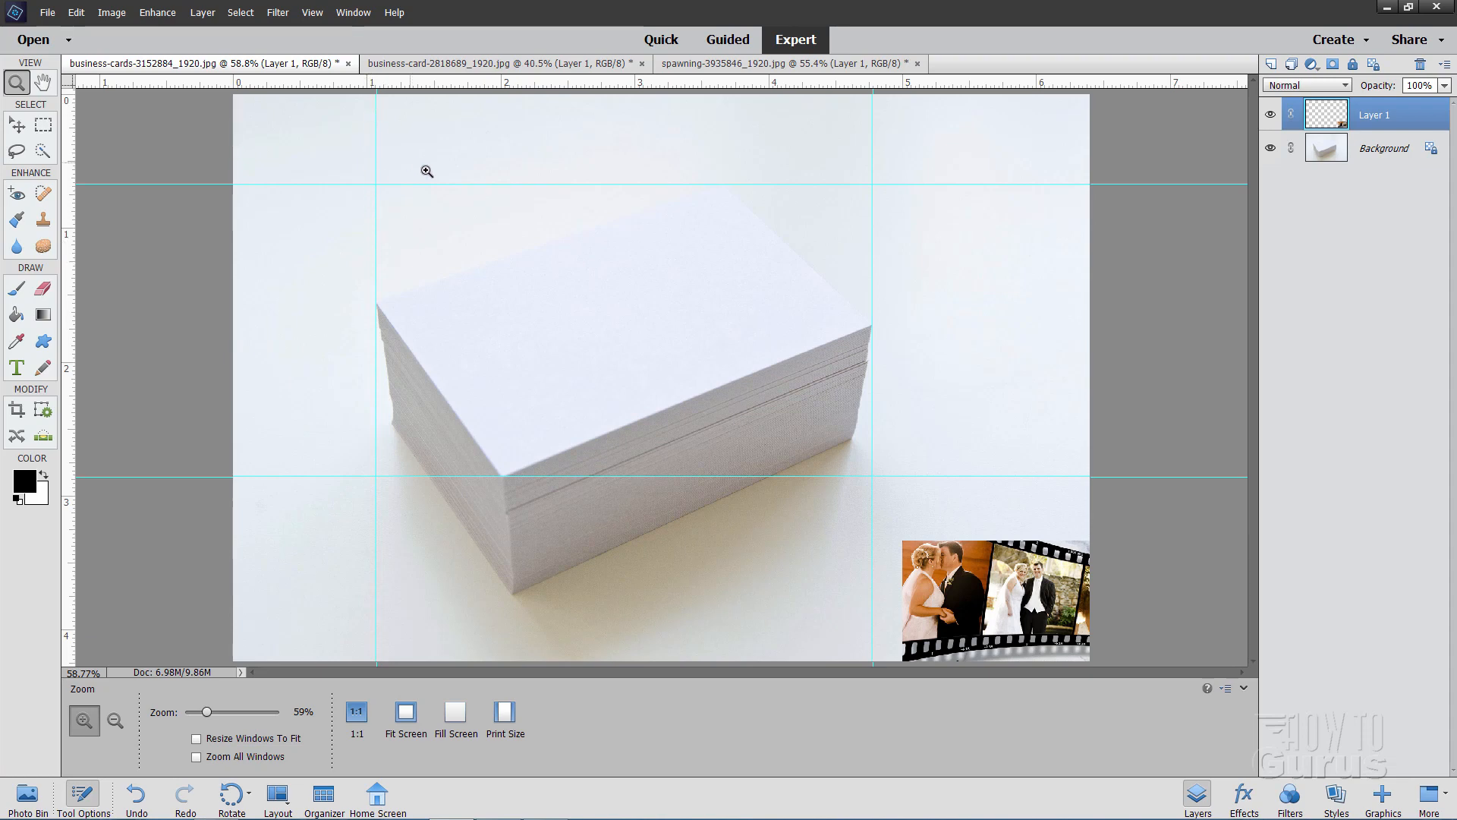
click(16, 126)
drag(956, 601, 647, 318)
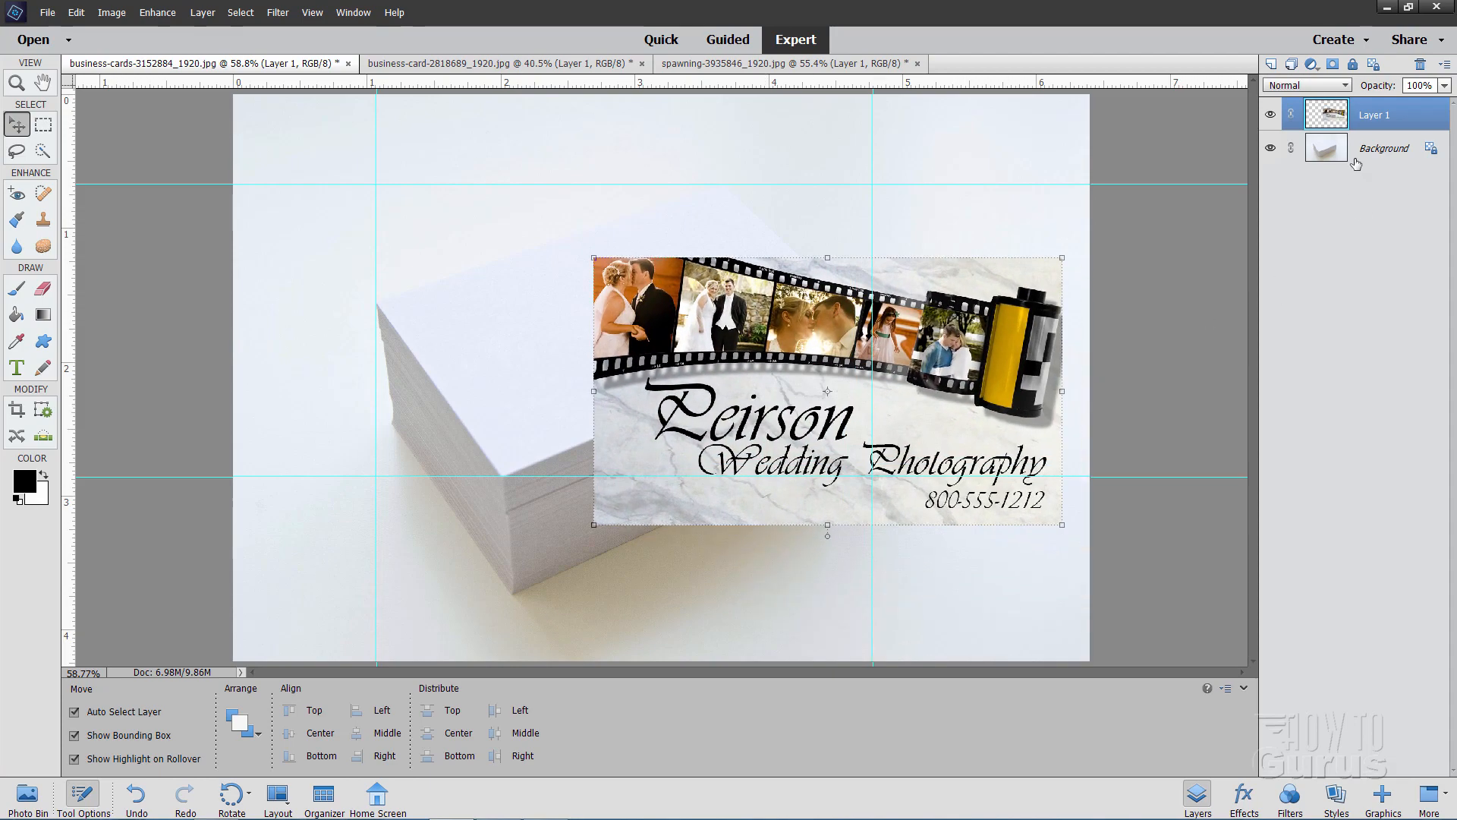
drag(966, 363, 945, 369)
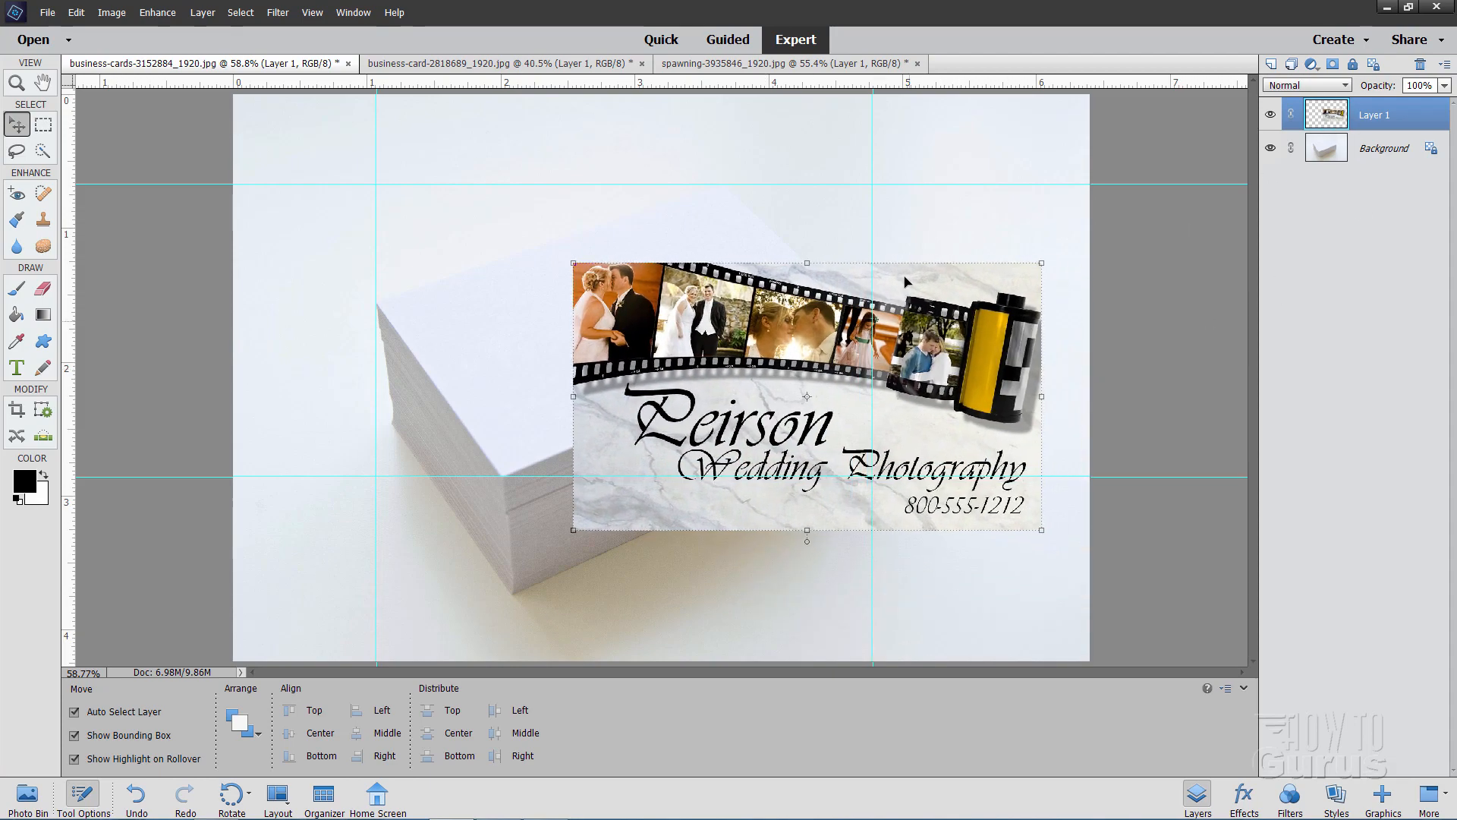
drag(747, 386, 550, 424)
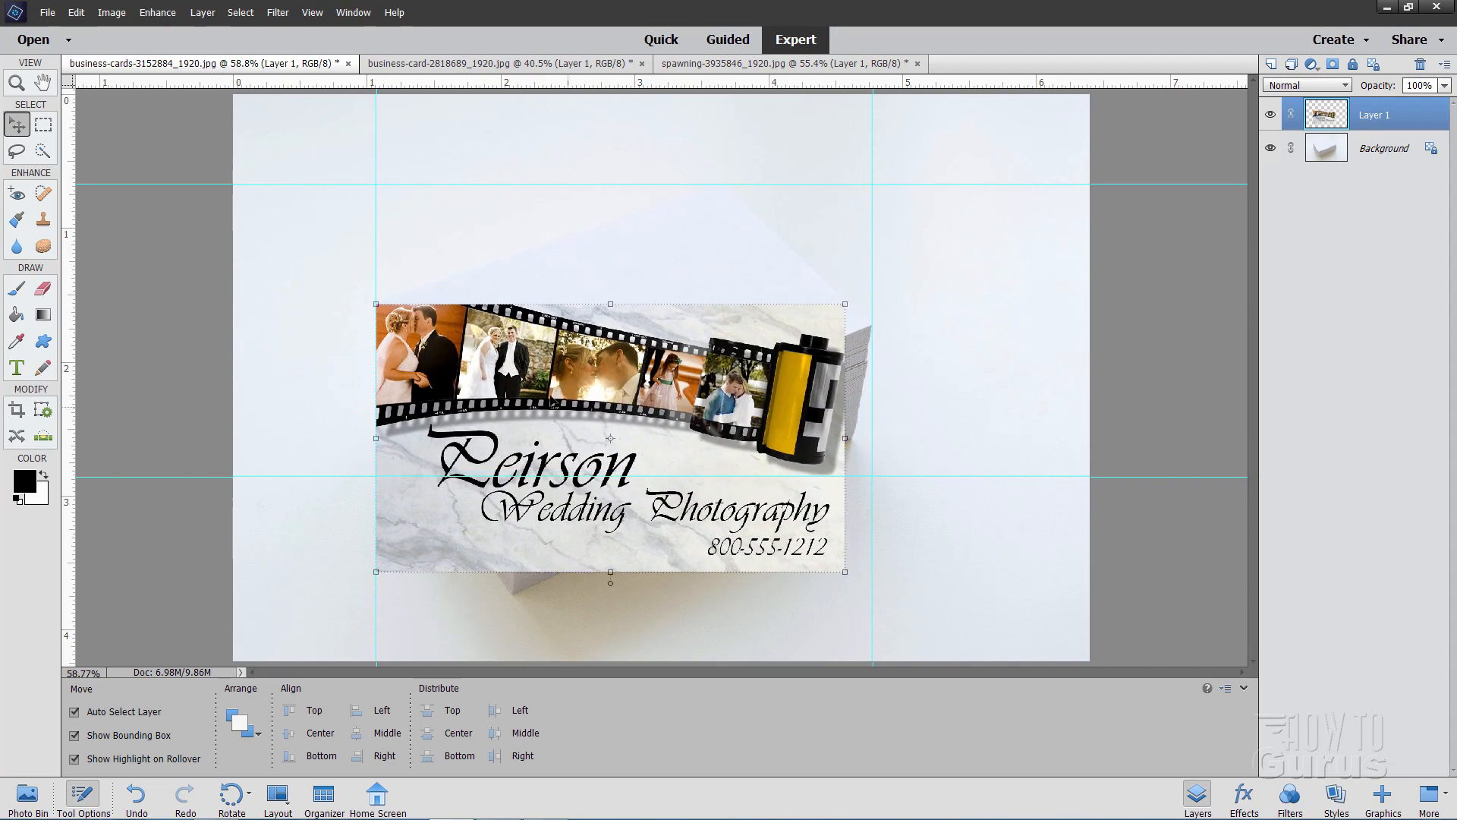
click(399, 322)
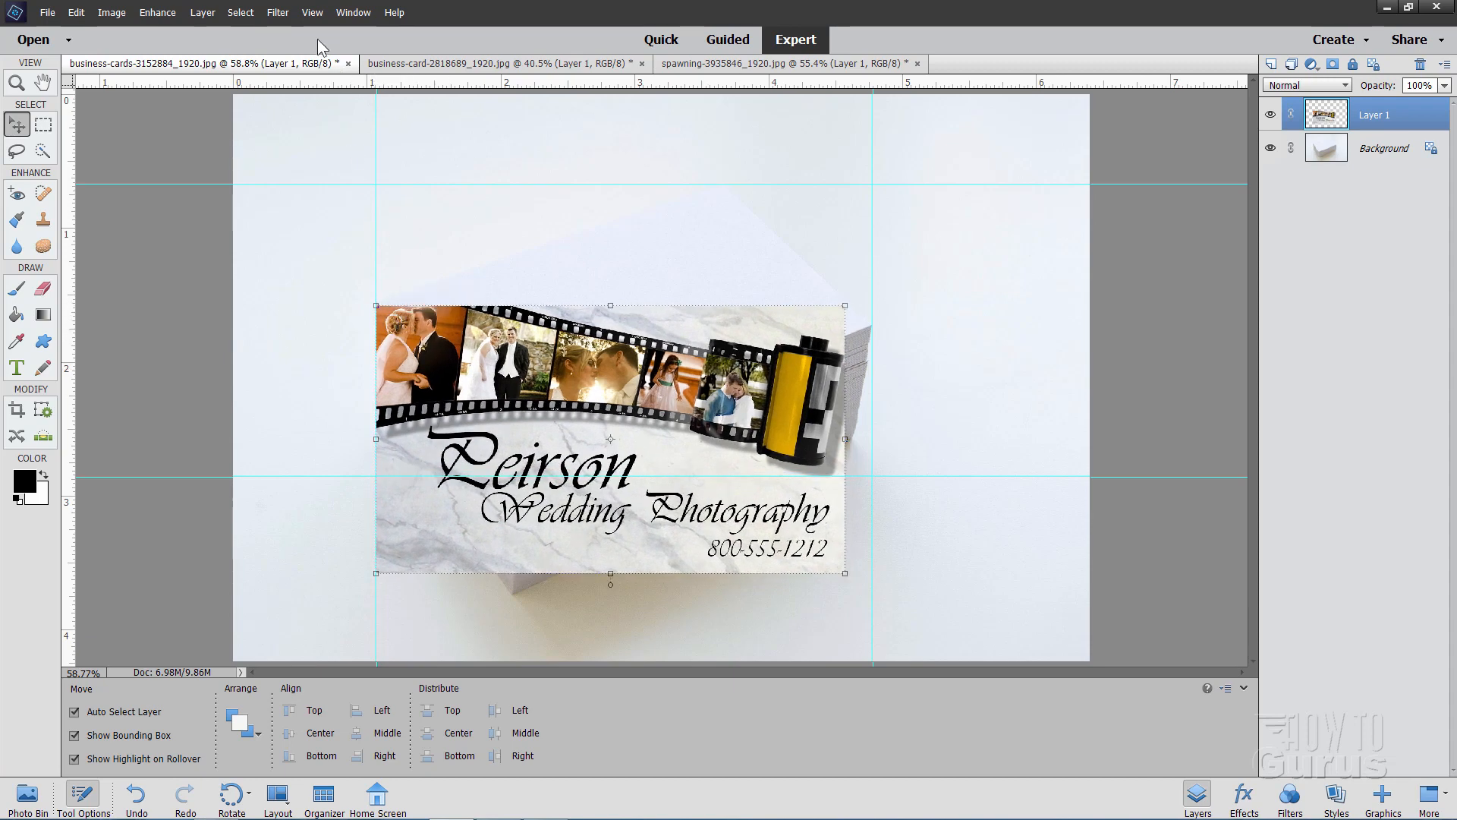
Check the snapping targets again, confirming whether snapping to guides is enabled
click(312, 12)
mouse_move(362, 194)
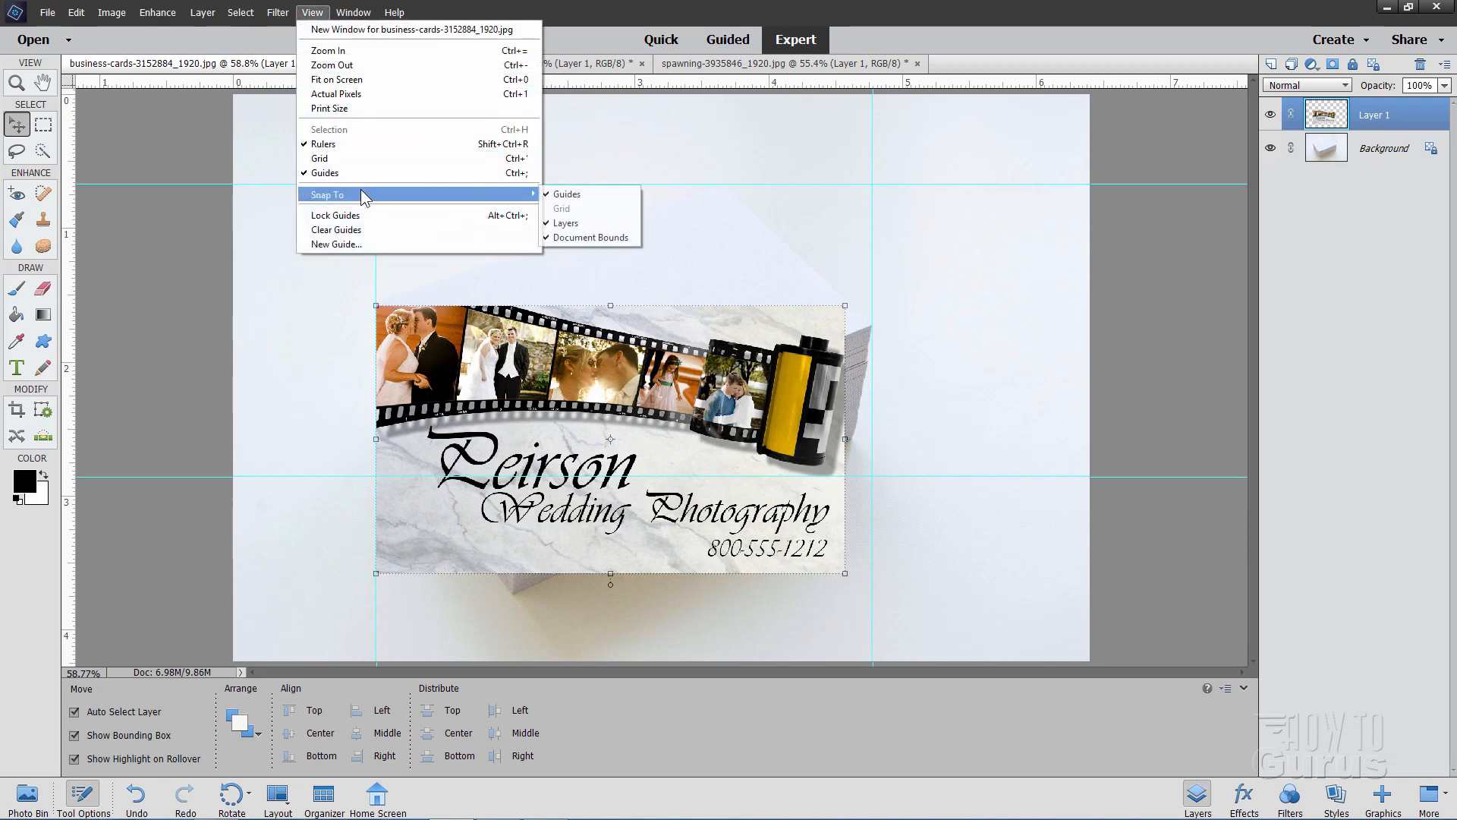
click(266, 294)
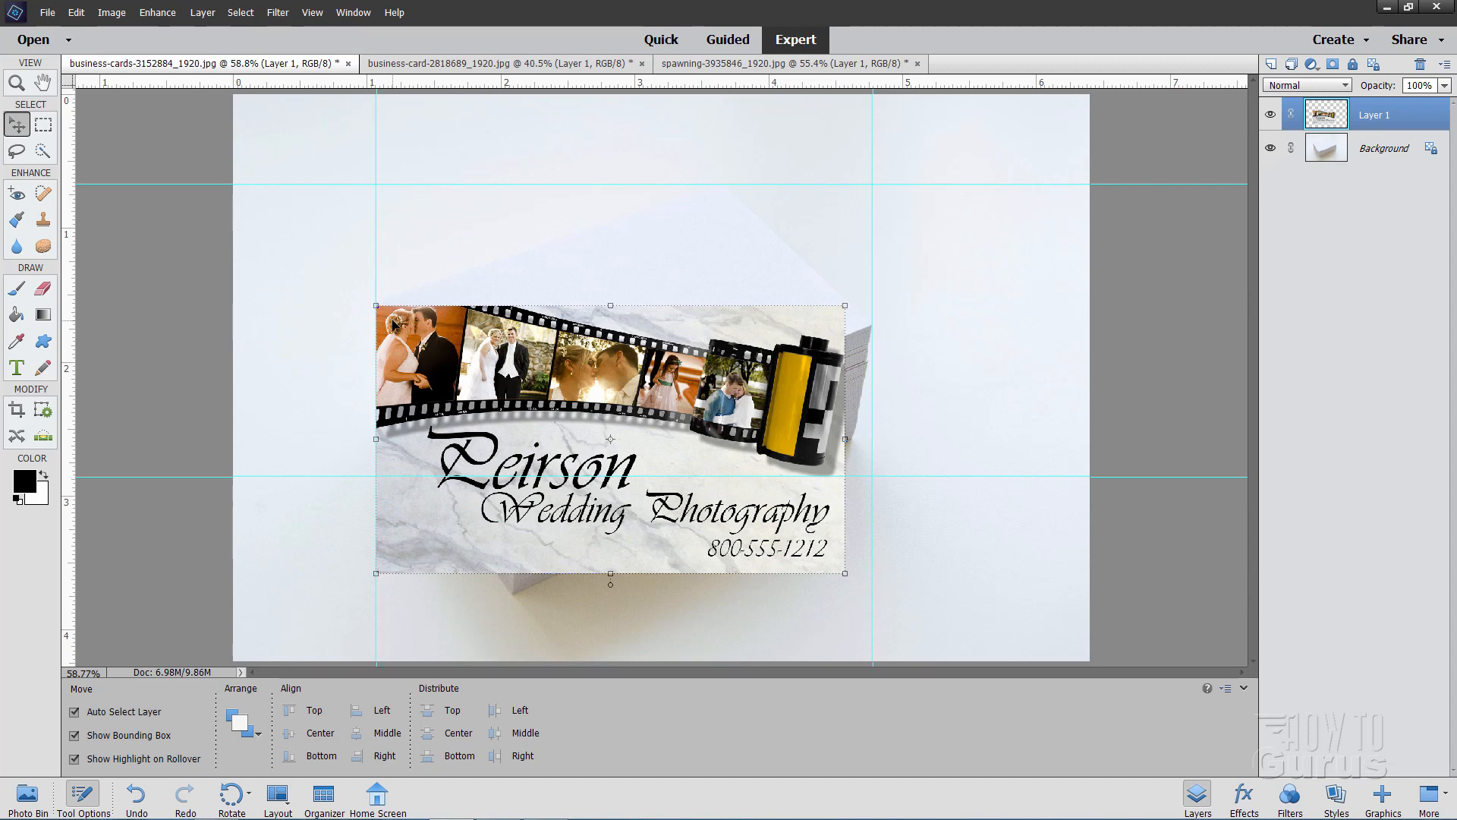
Nudge the card graphic up to the stack's left corner, then distort its other three corners onto the top card's remaining corners
mouse_move(392, 320)
mouse_down()
mouse_move(388, 333)
mouse_move(392, 317)
mouse_up()
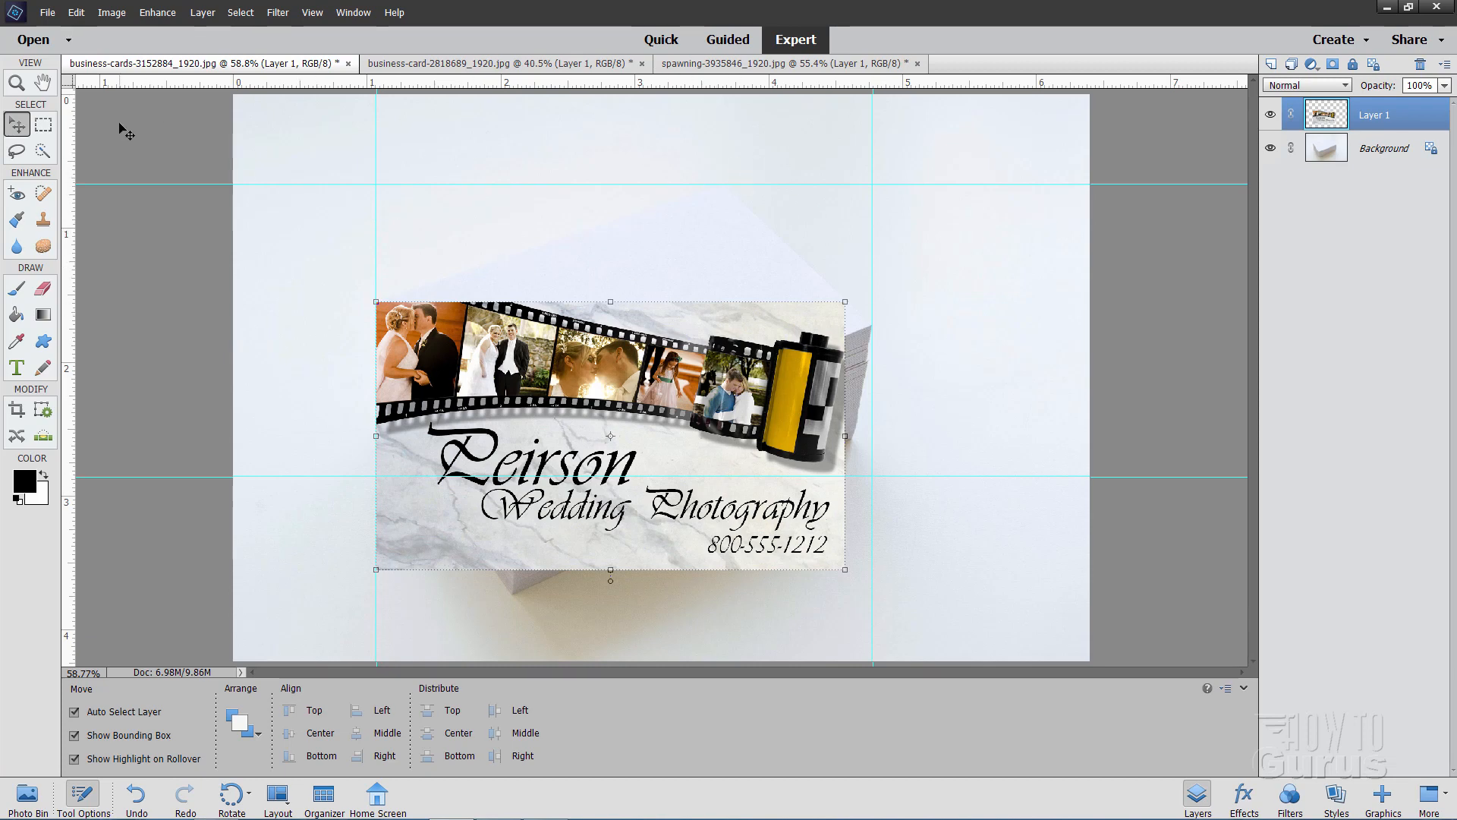
click(111, 12)
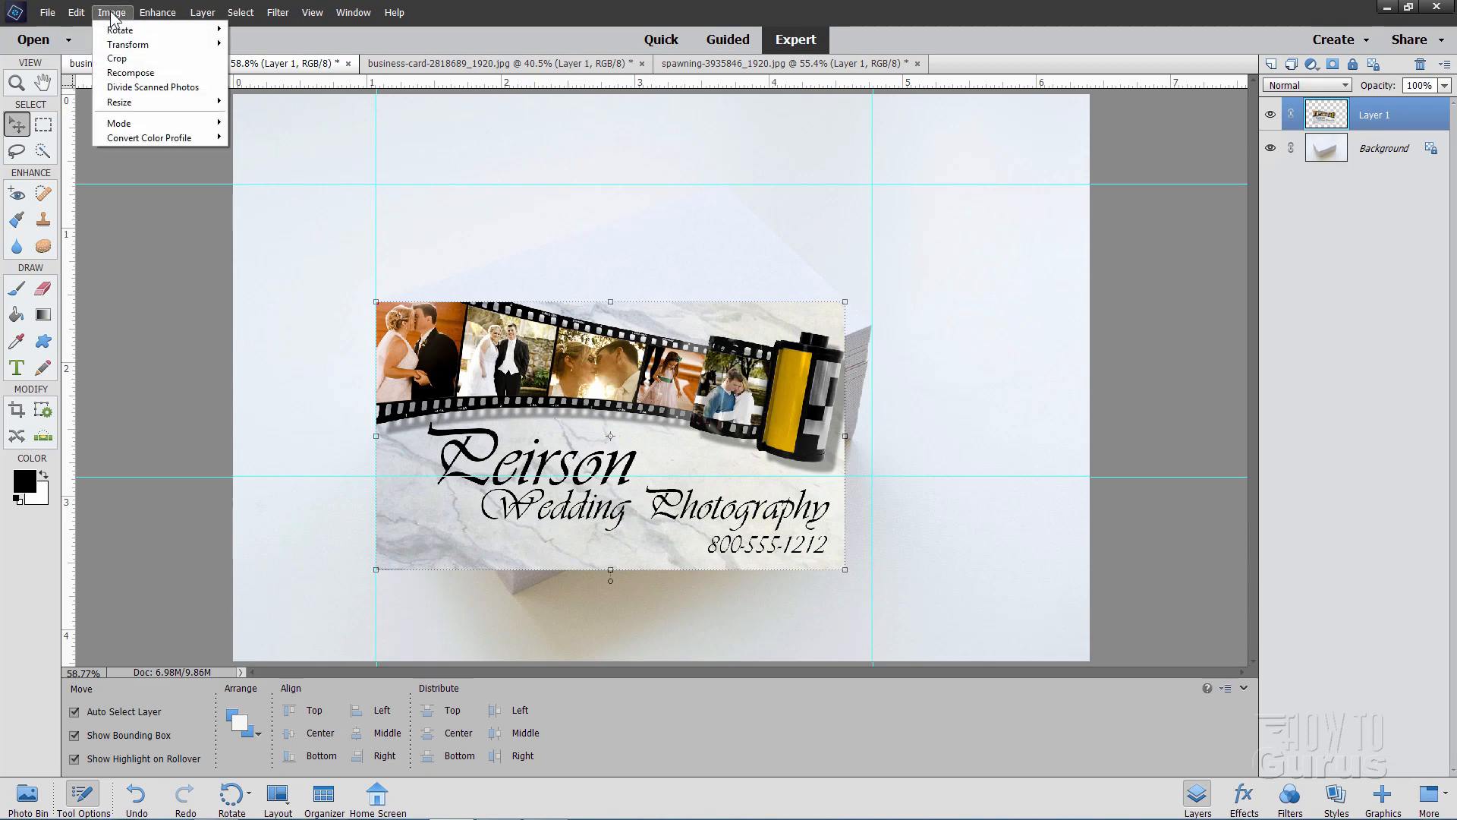
mouse_move(117, 44)
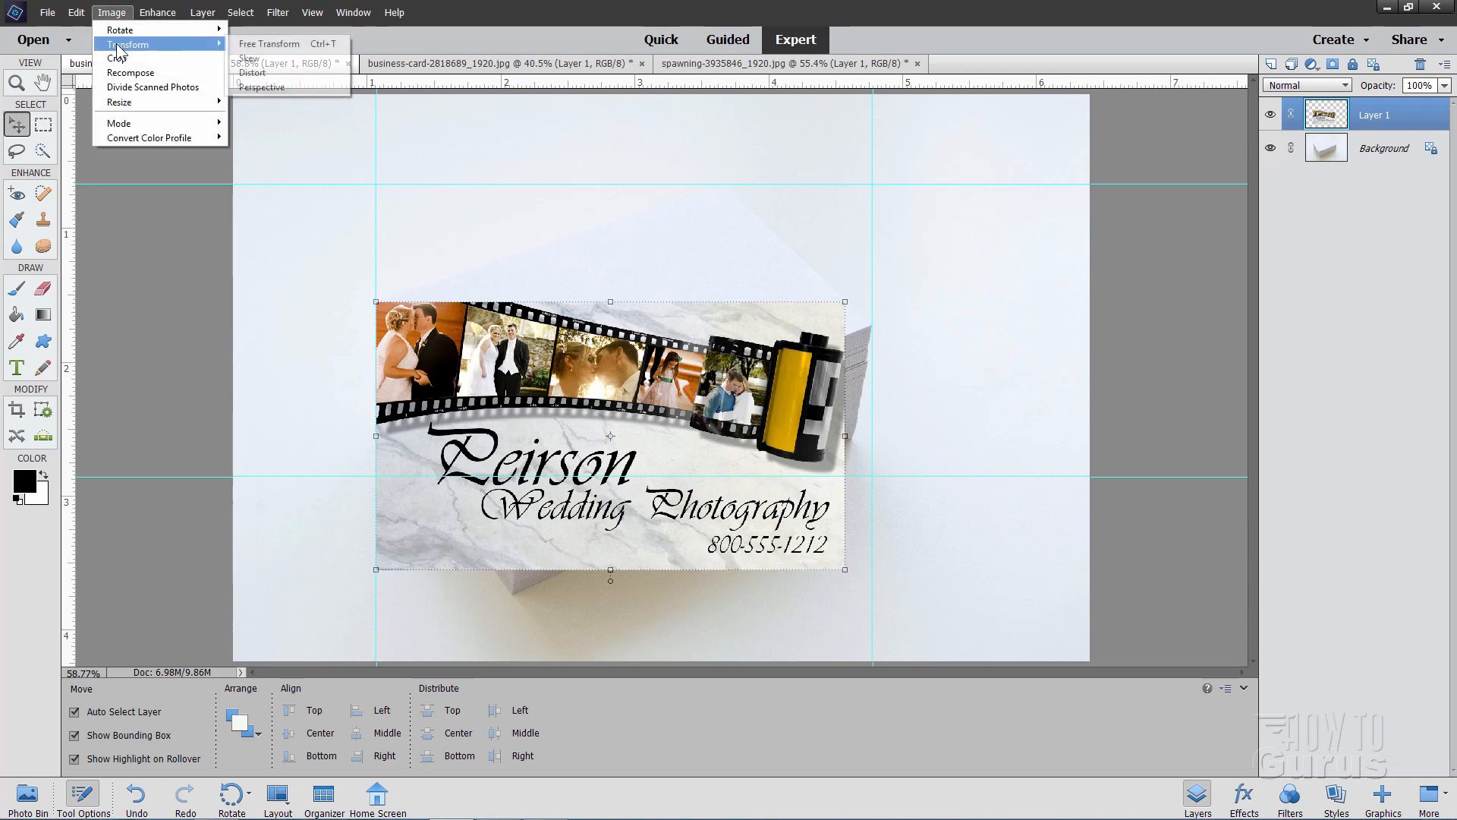
click(261, 73)
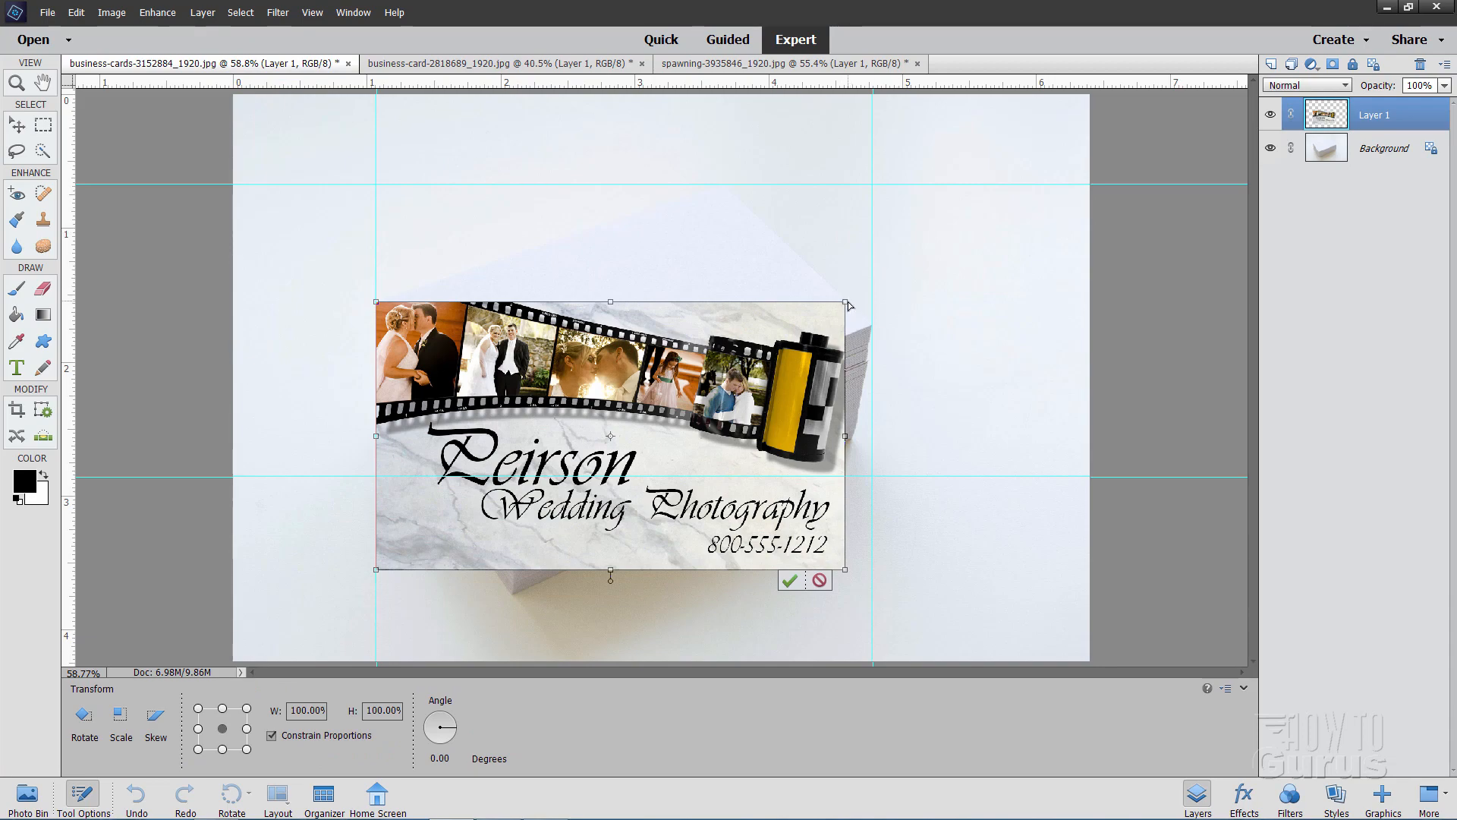
drag(846, 303, 722, 187)
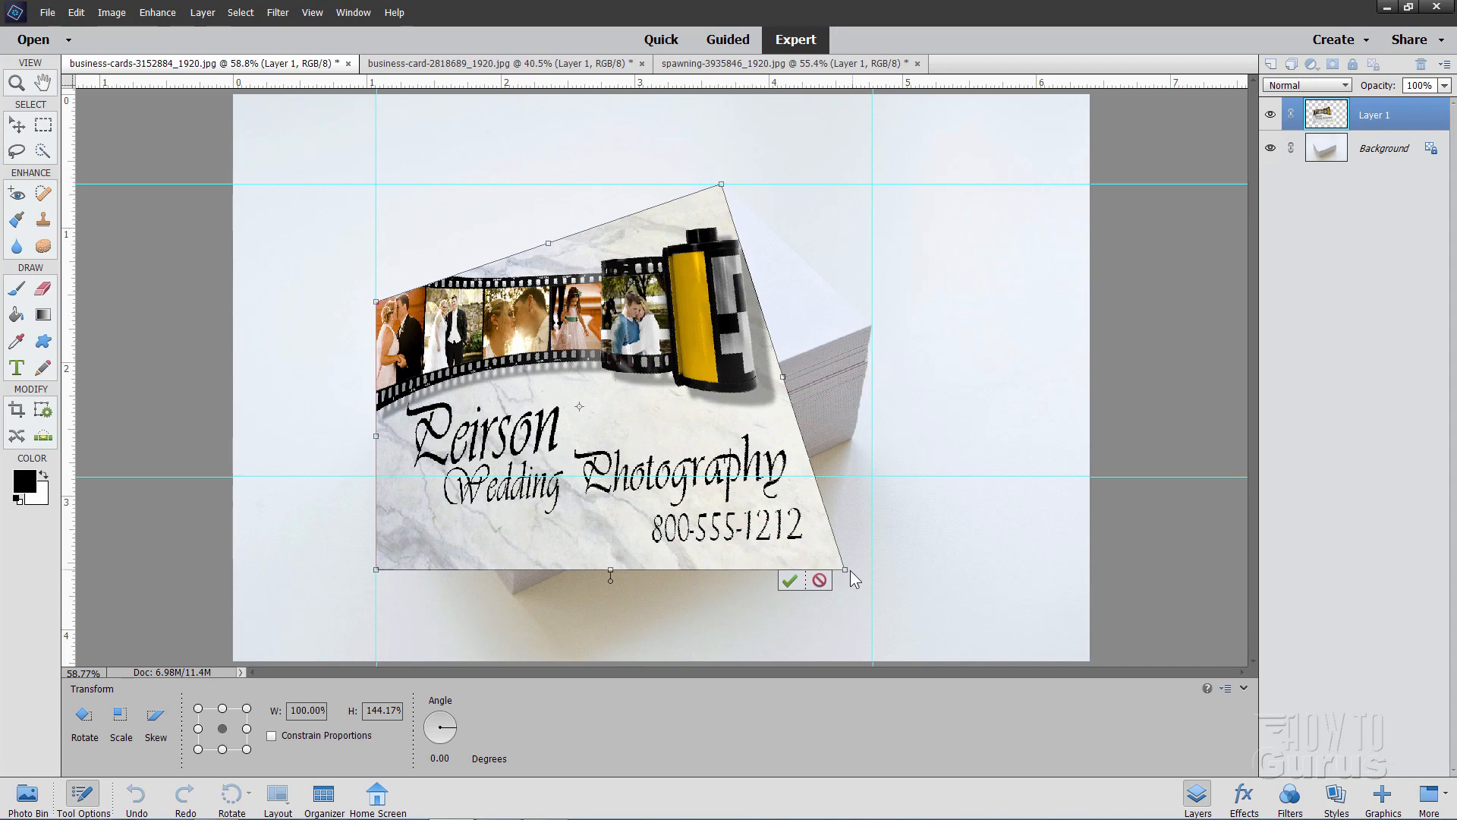
drag(846, 575, 876, 324)
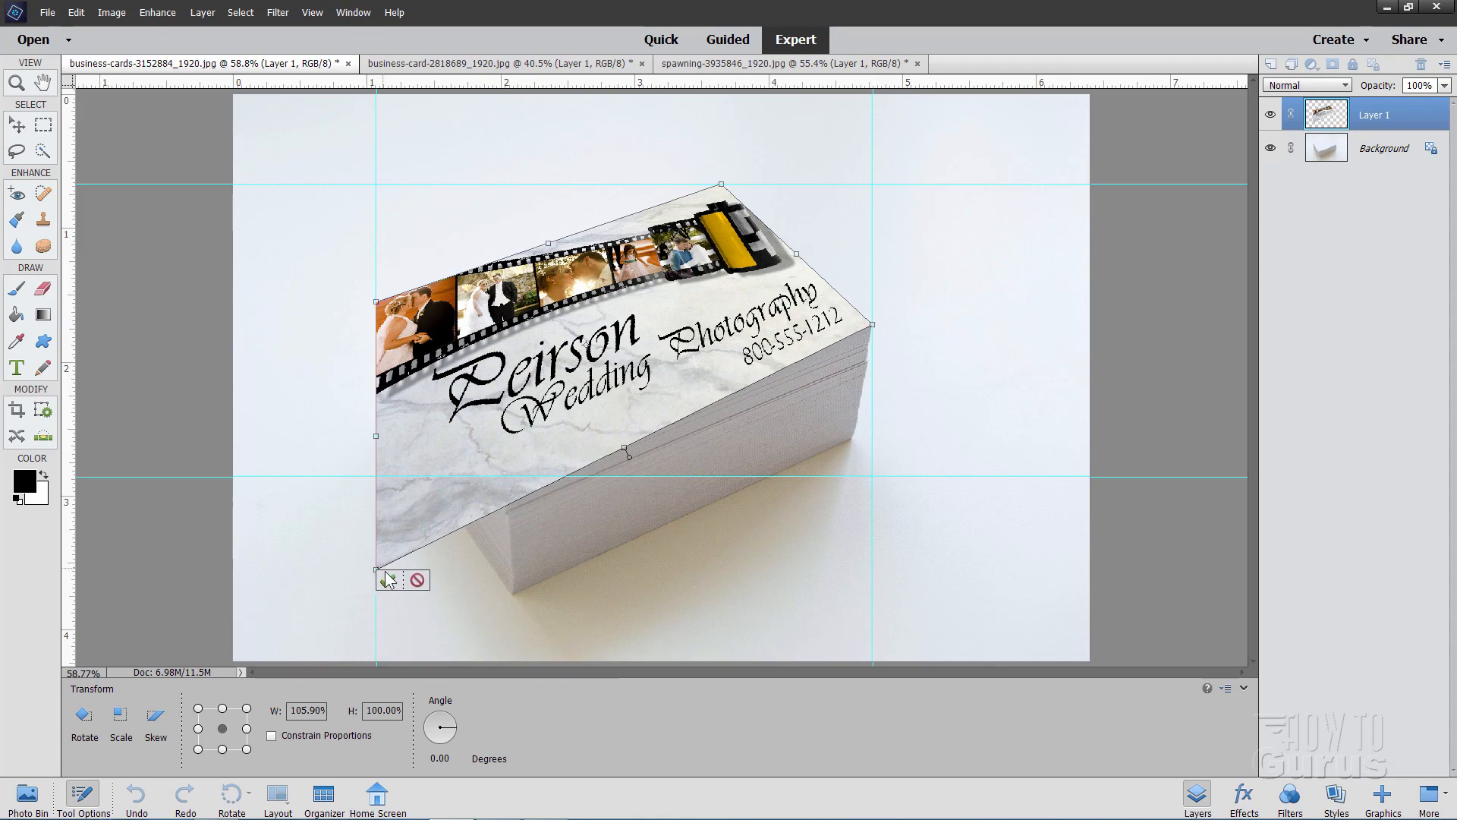
drag(375, 570, 501, 483)
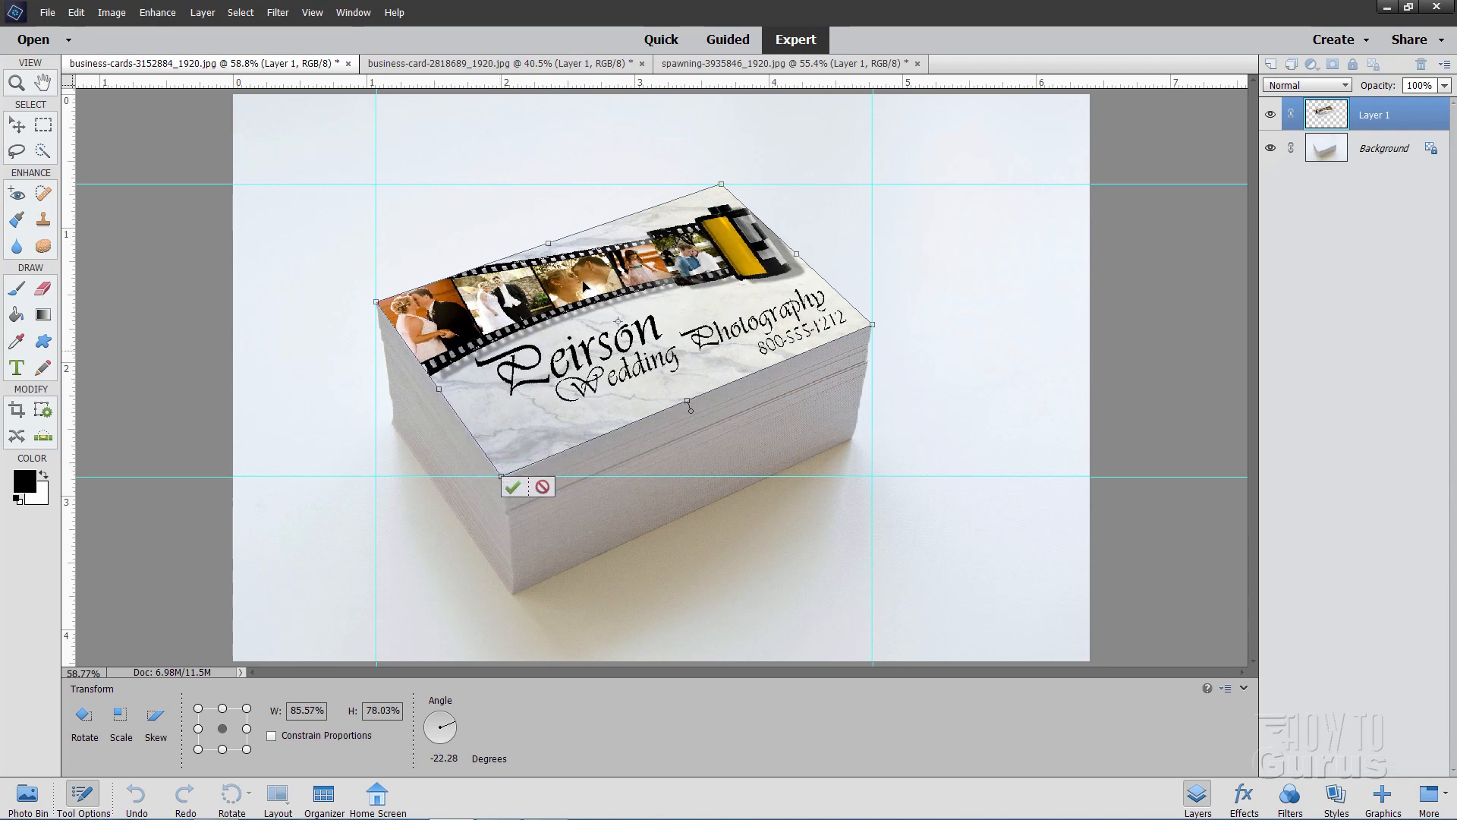
click(512, 487)
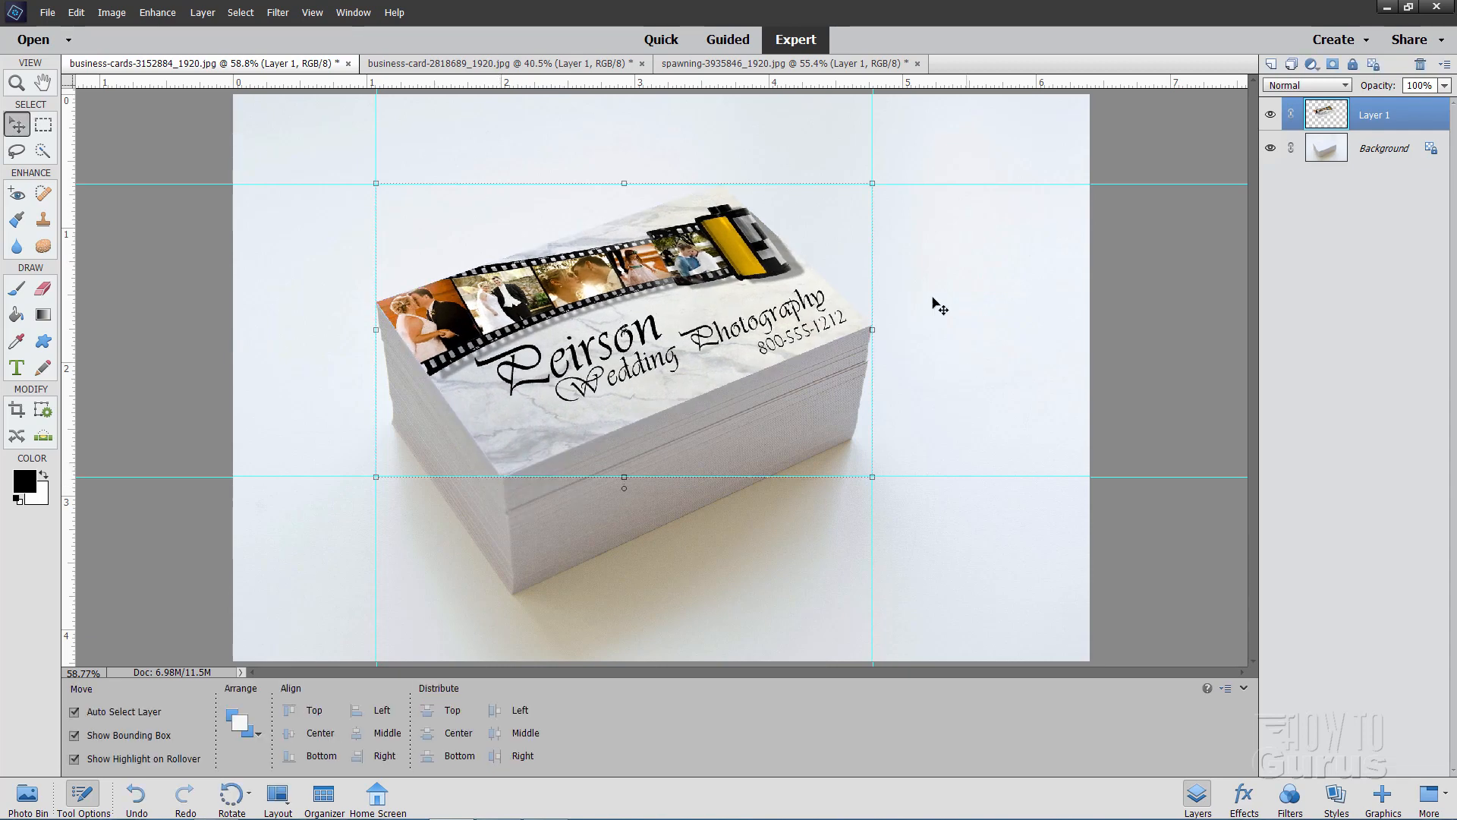
Select the Background layer and hide the guides in the card stack photo
click(292, 148)
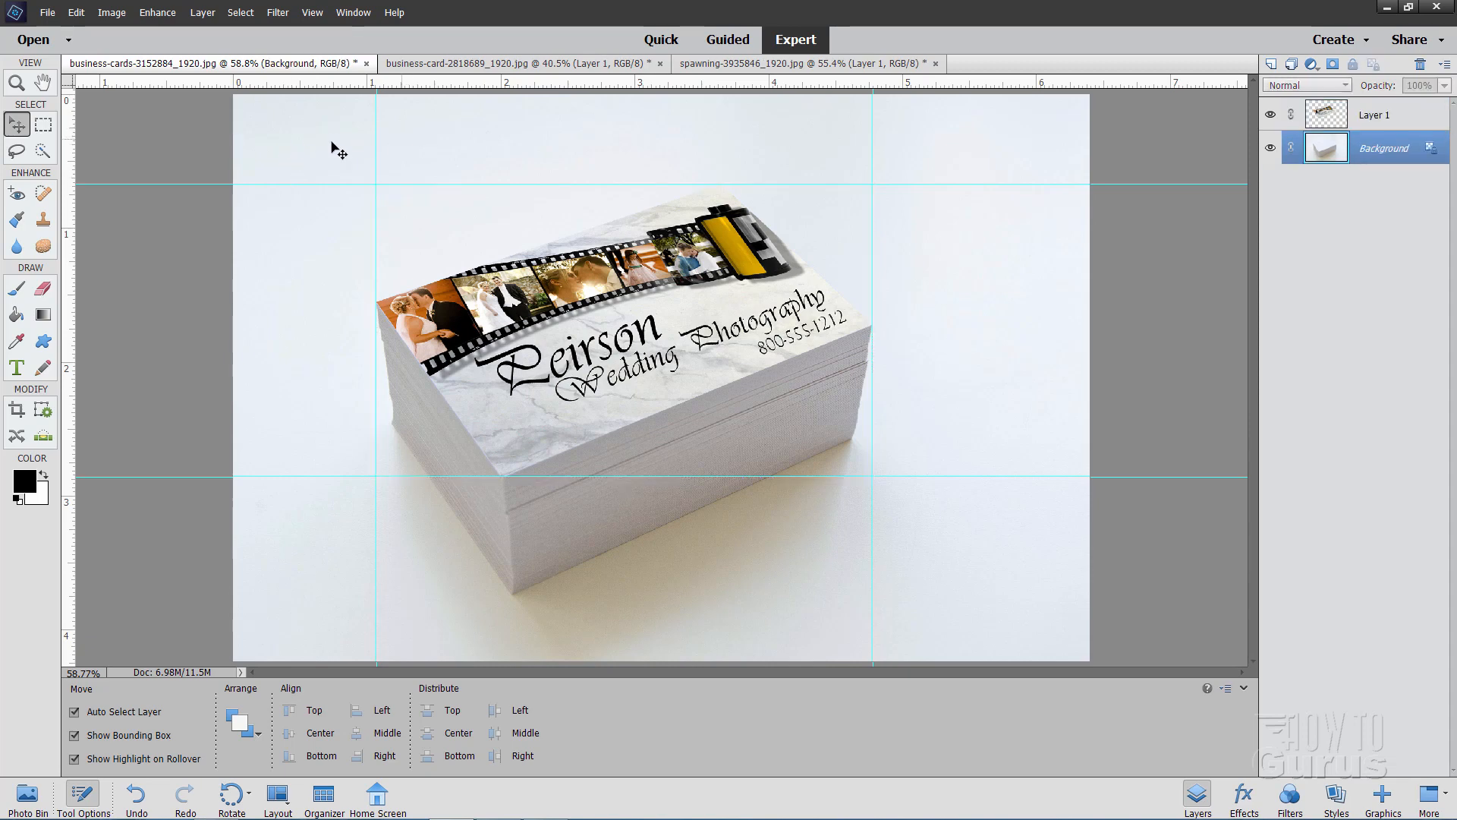
click(312, 13)
click(308, 173)
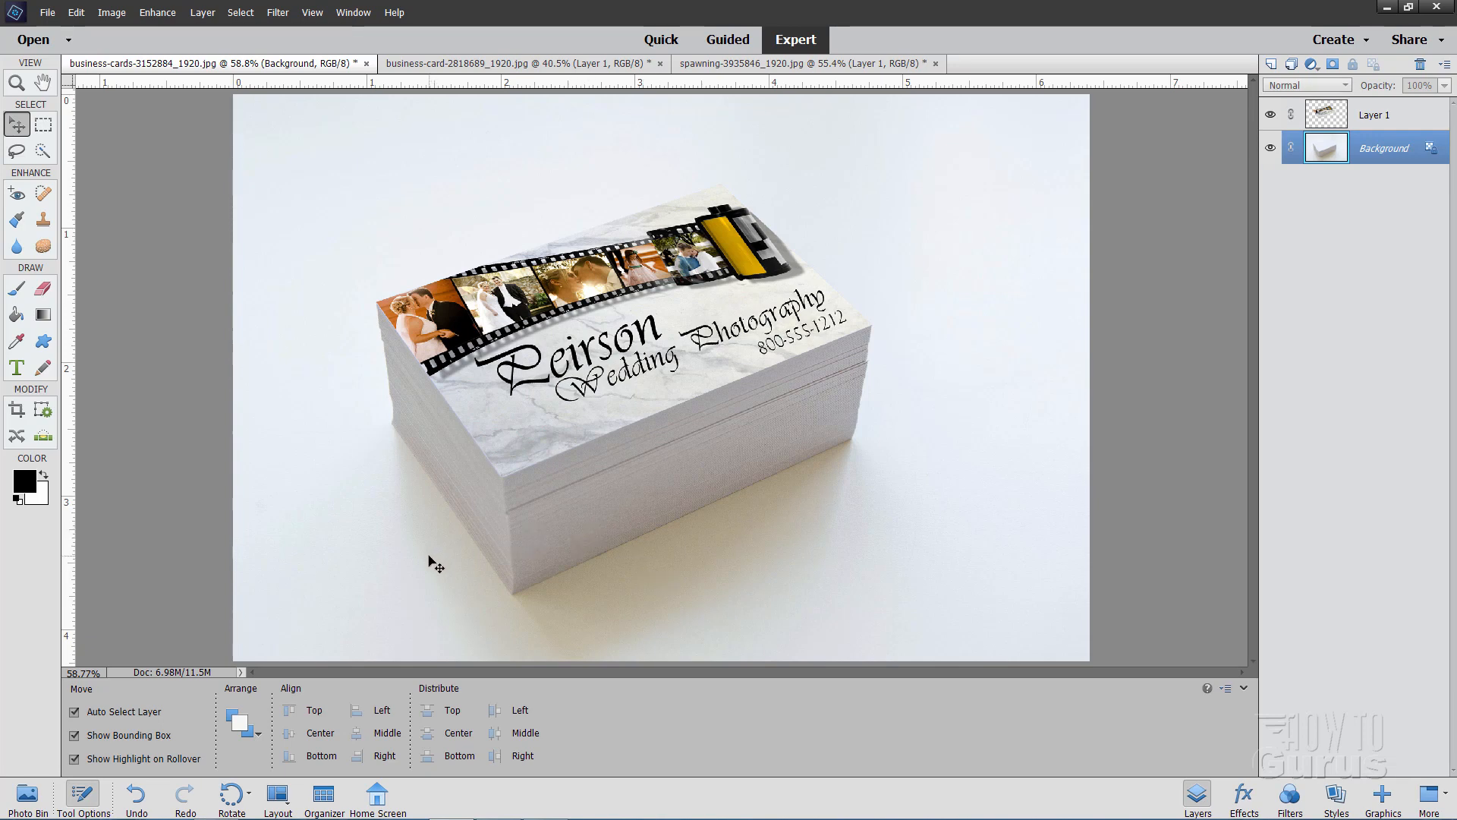
Switch to business-card-2818689_1920.jpg and move the card graphic clear of the blank card held in the hand
click(463, 64)
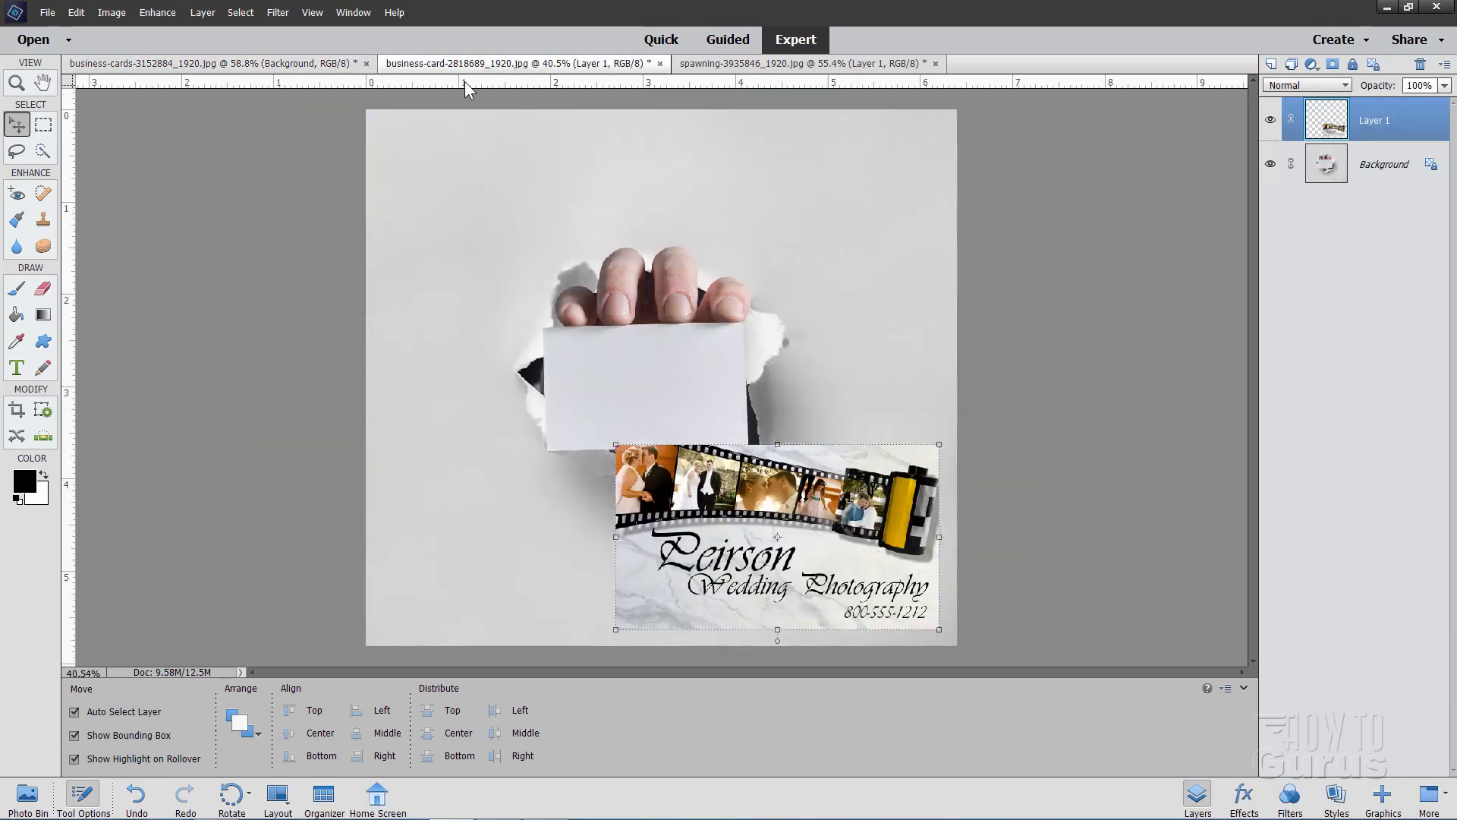
drag(659, 503, 841, 568)
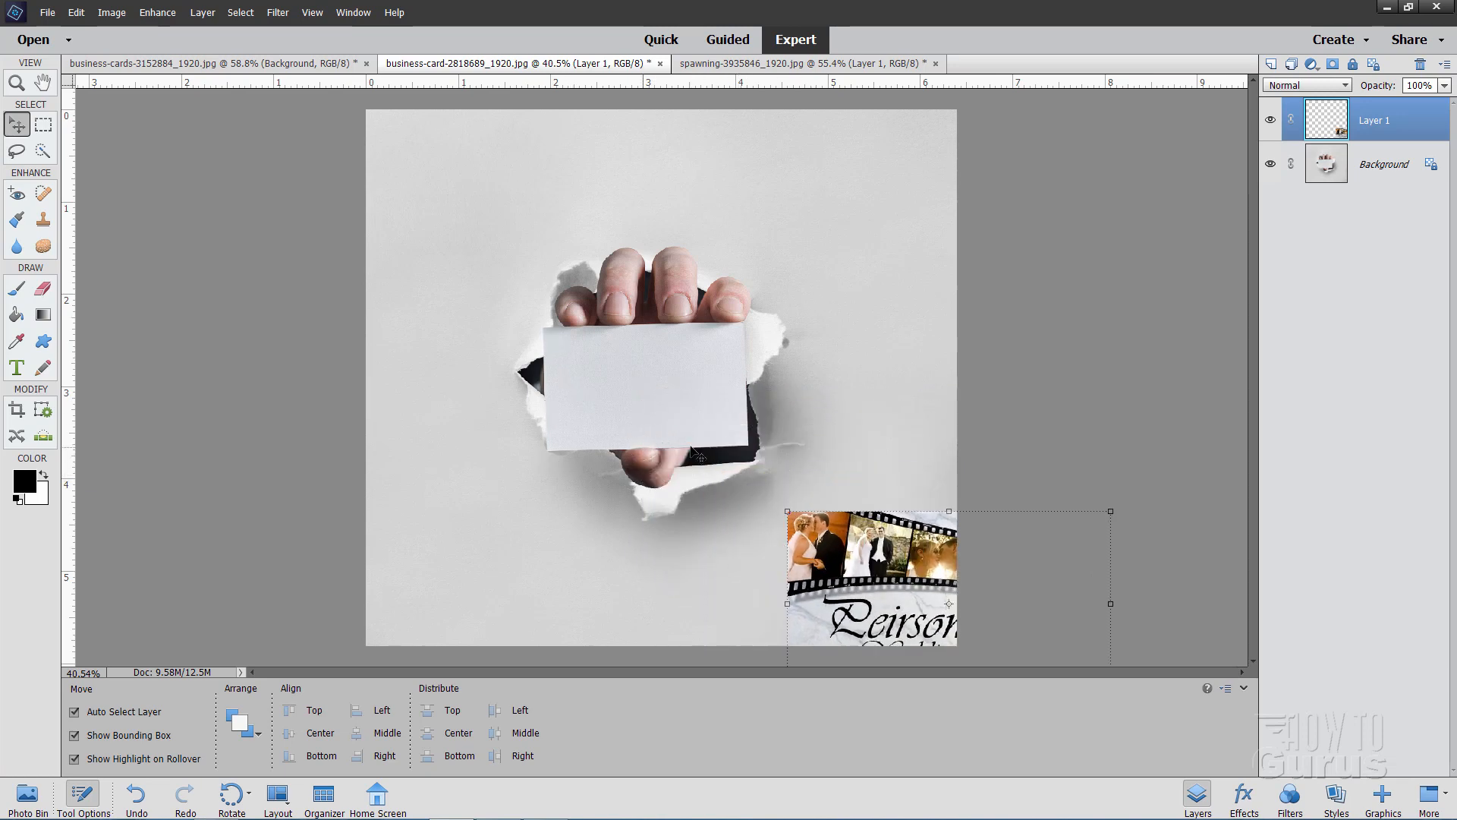
Add two vertical guides at the held card's left and right extents and two horizontal guides at its upper-right and lower-left corners
click(16, 85)
click(650, 399)
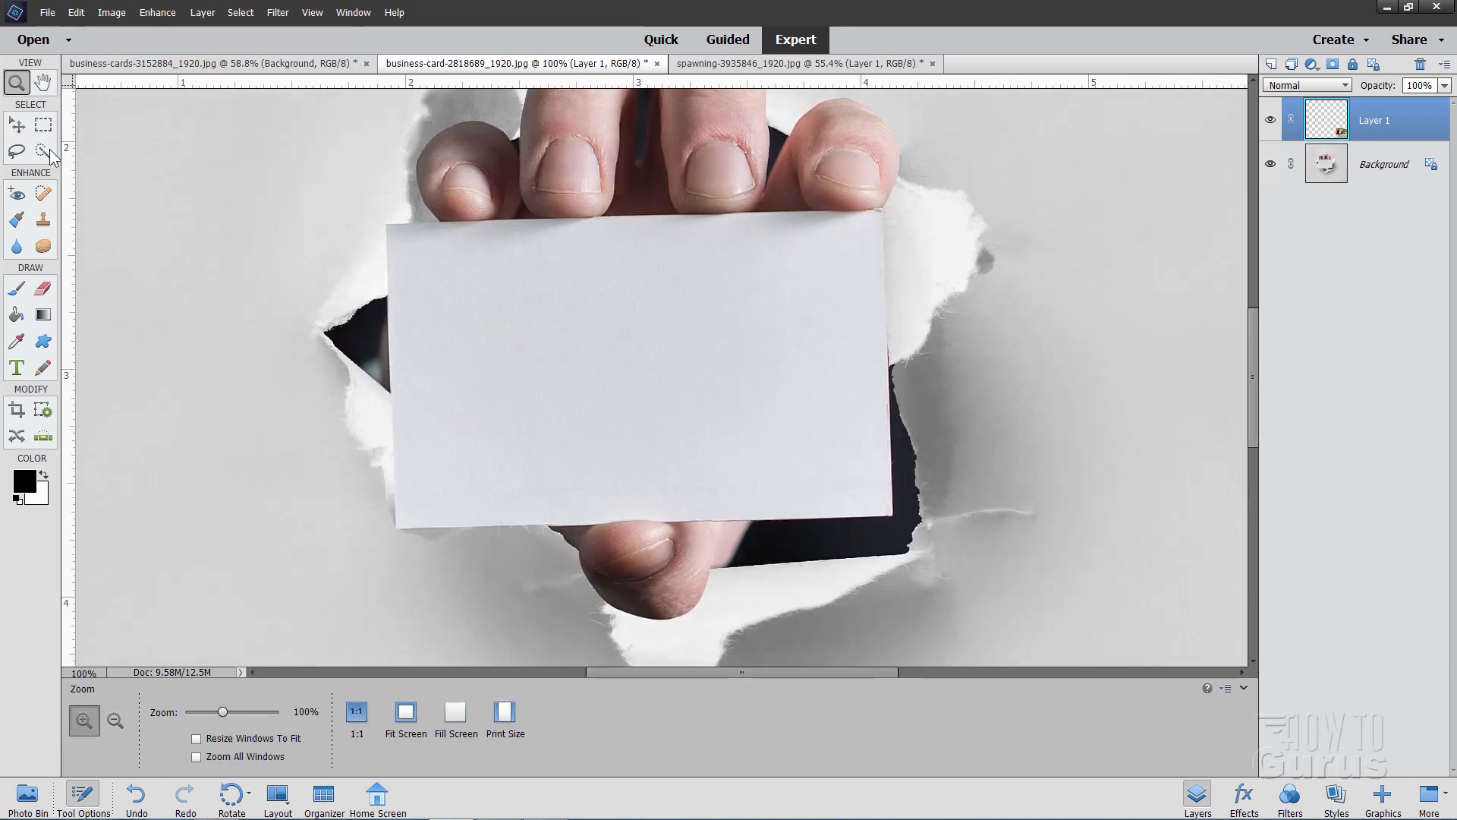
key(v)
drag(72, 340, 387, 318)
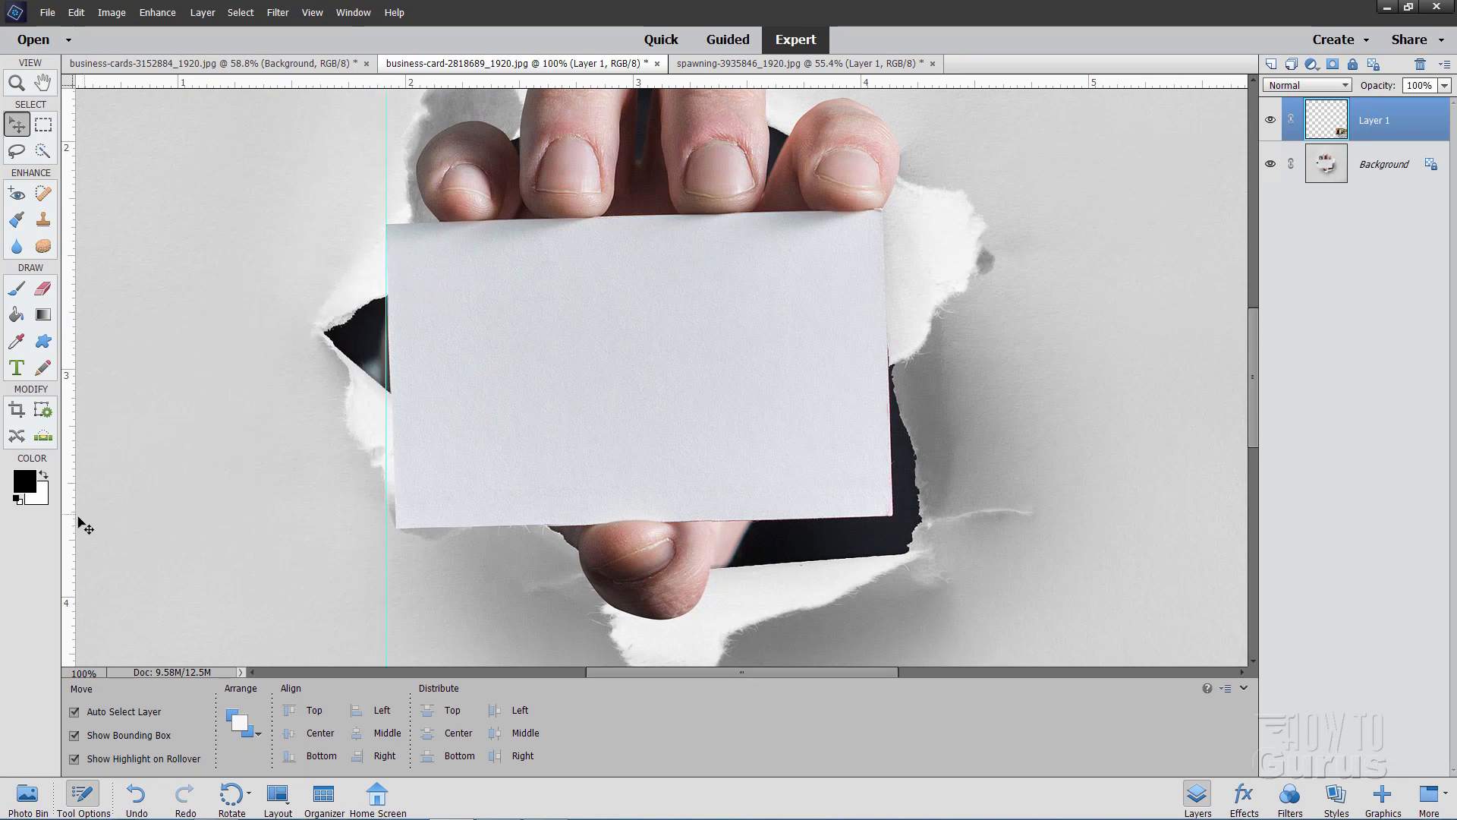
drag(67, 507, 893, 486)
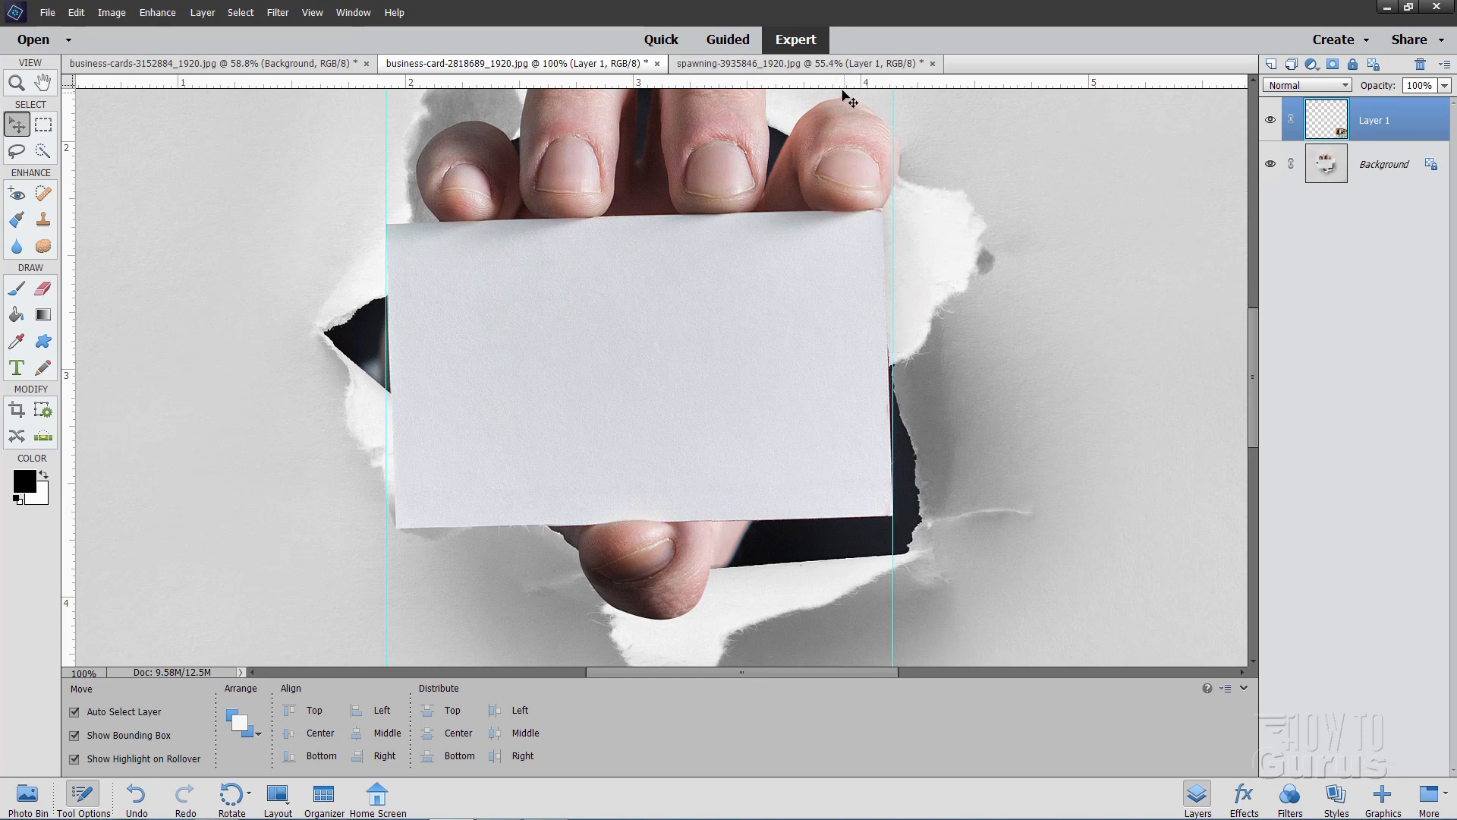
drag(834, 85, 805, 210)
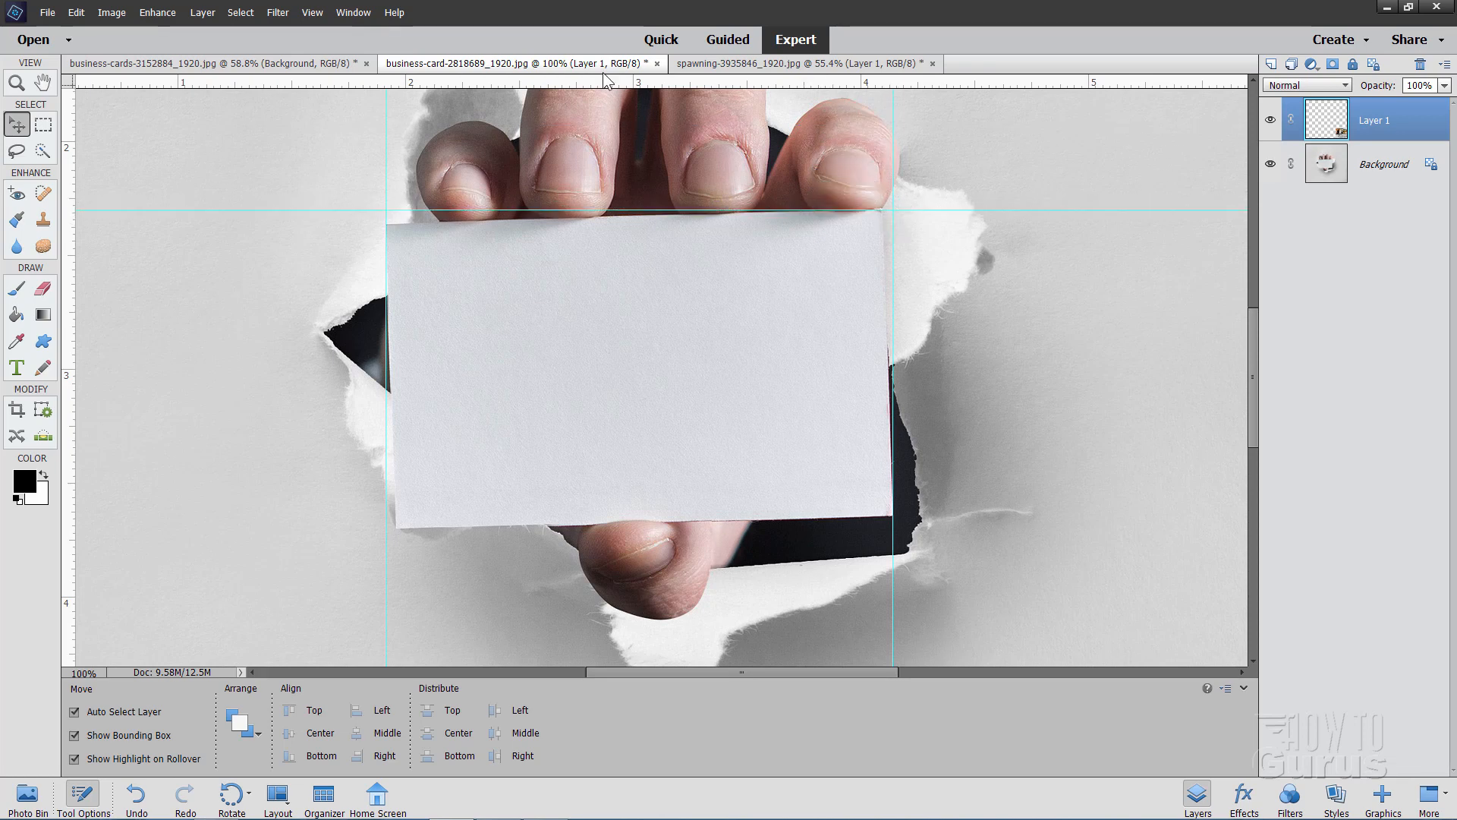
drag(611, 87, 413, 530)
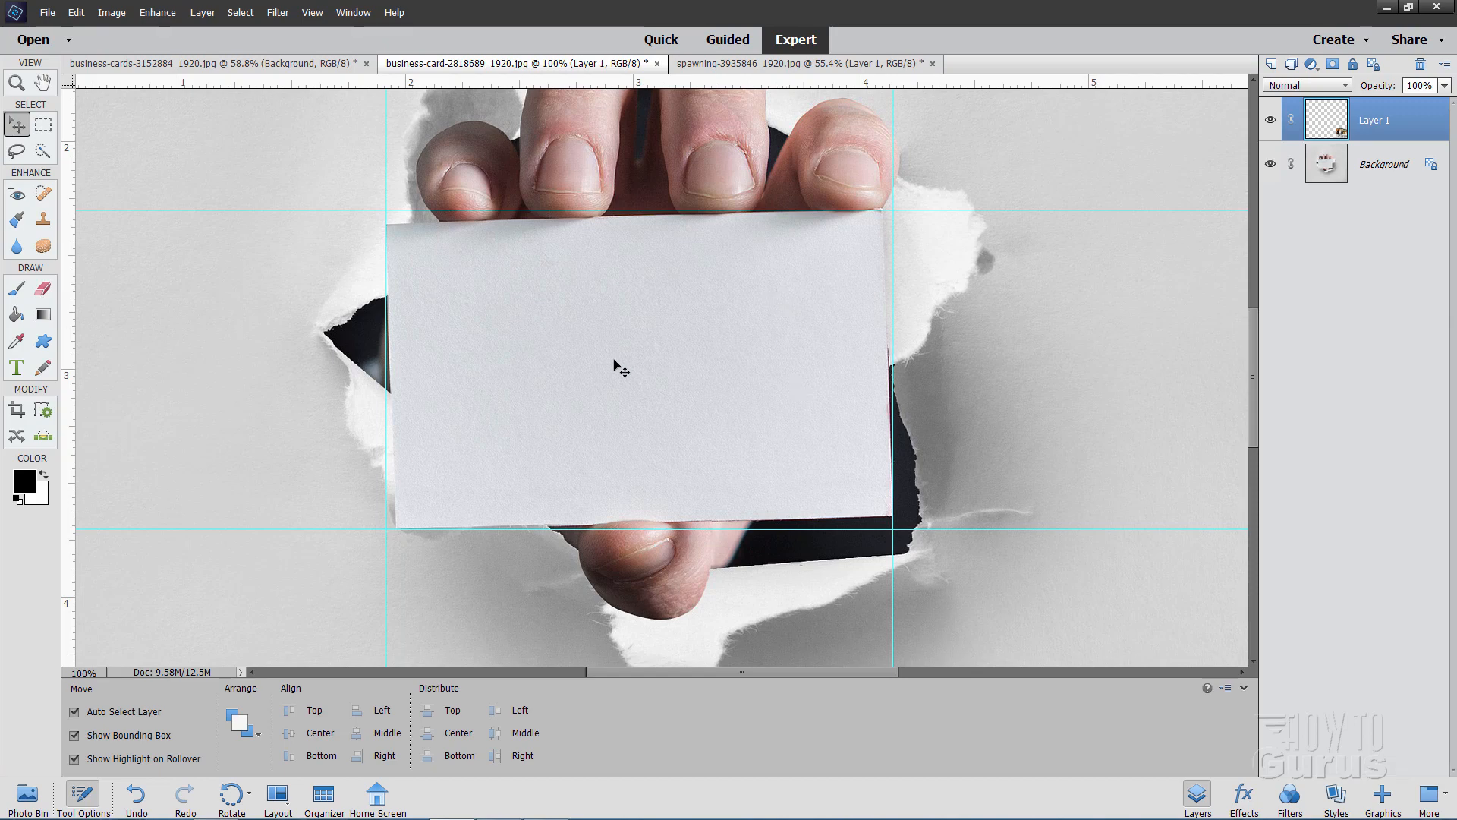
Move the card graphic over the blank card, scale it proportionally to about 53.5%, and align its upper-left corner with the blank card's
drag(1249, 345, 1221, 426)
drag(1058, 550, 671, 276)
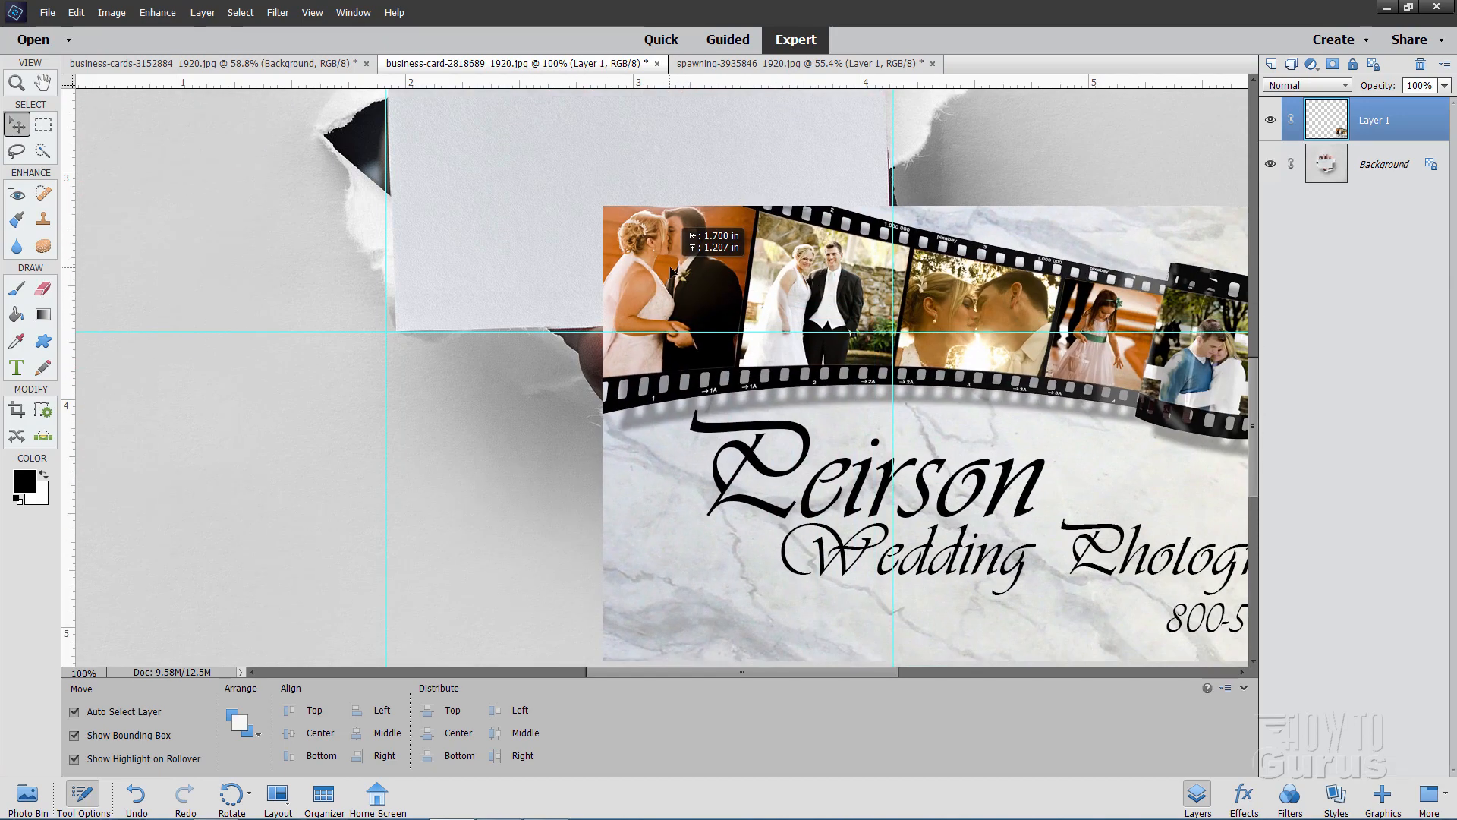
drag(1254, 395, 1252, 315)
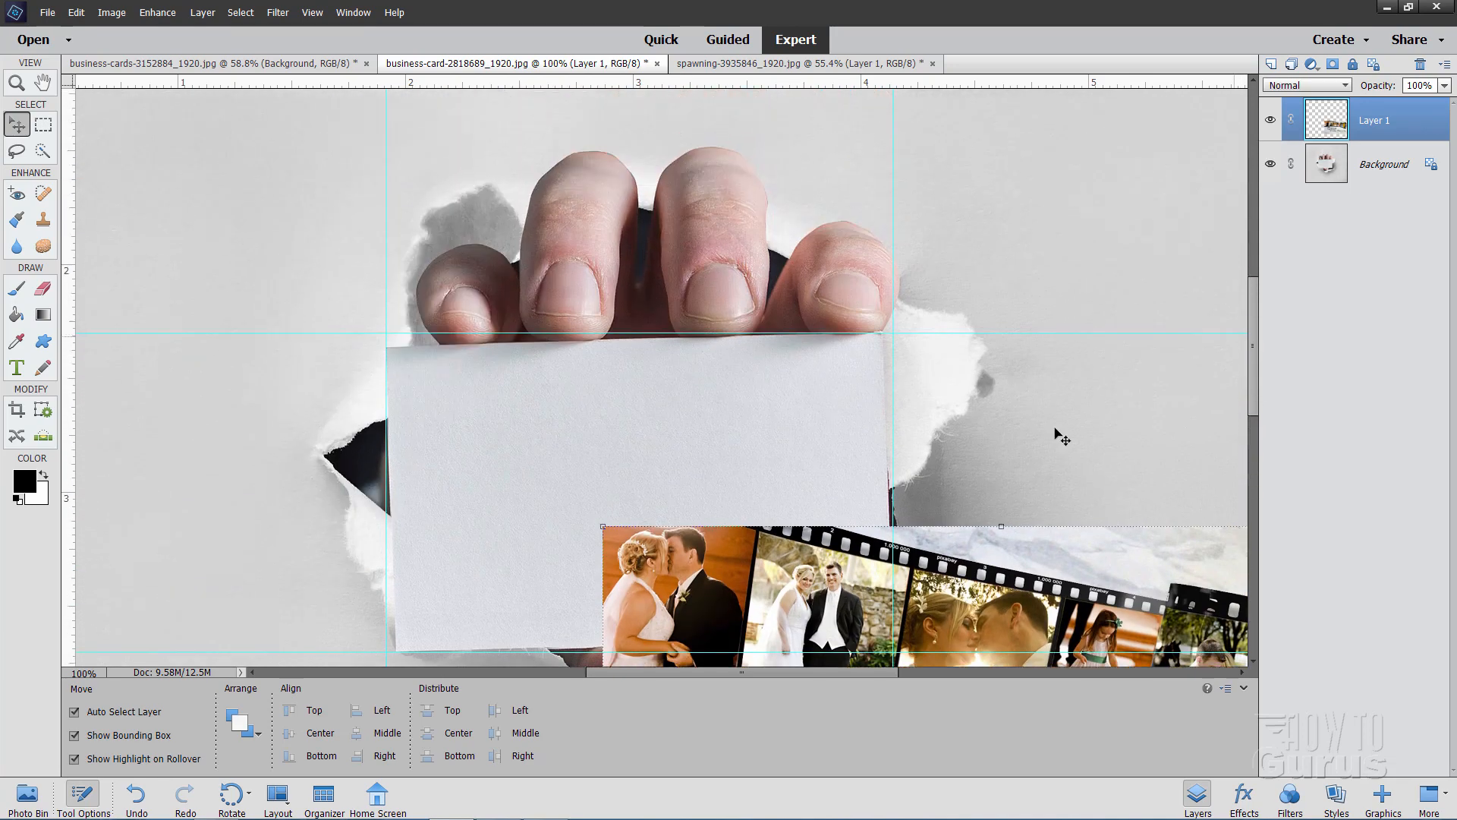
drag(735, 563, 546, 200)
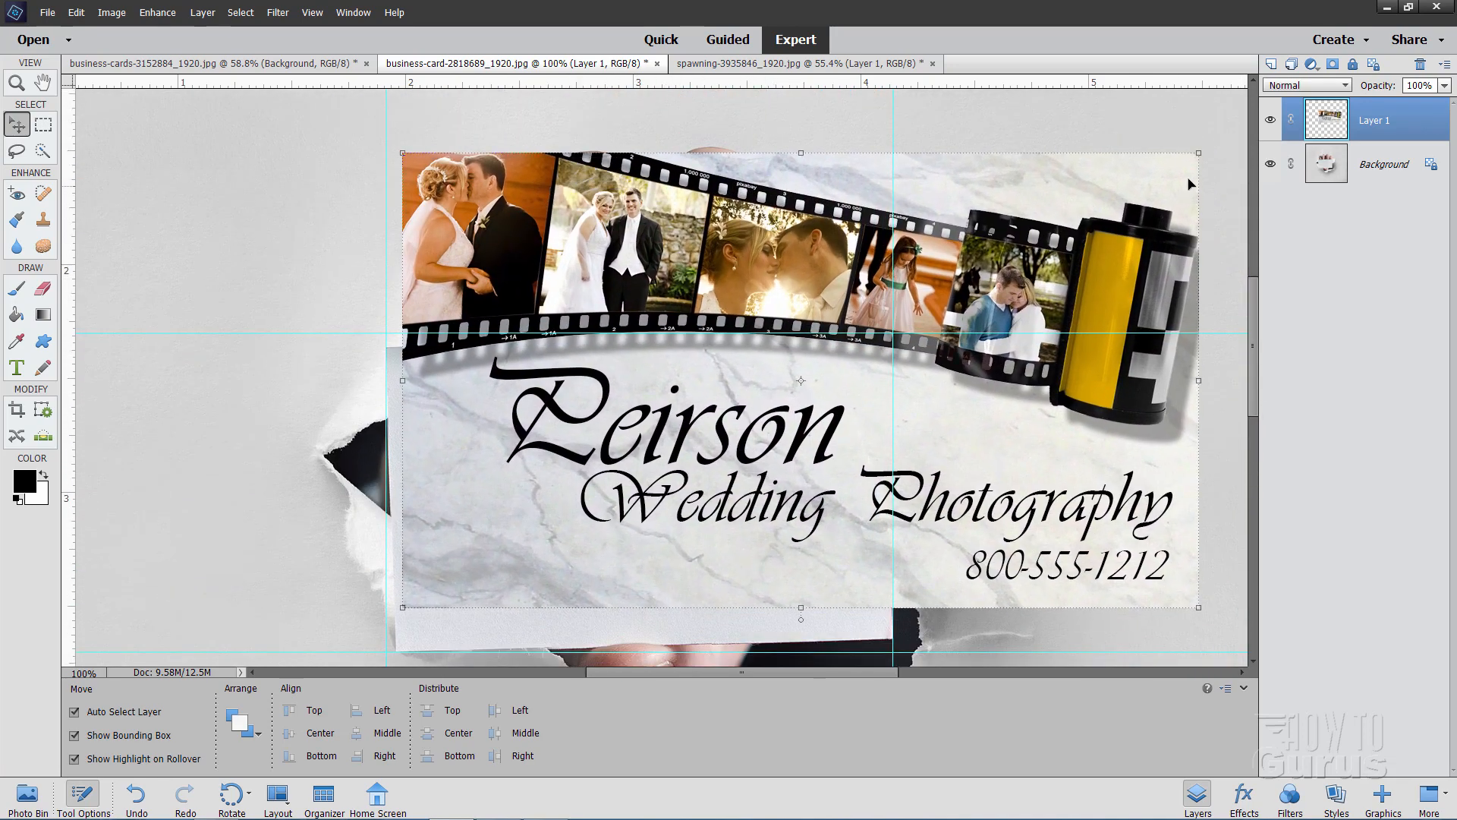
drag(1196, 152, 827, 365)
drag(495, 458, 478, 441)
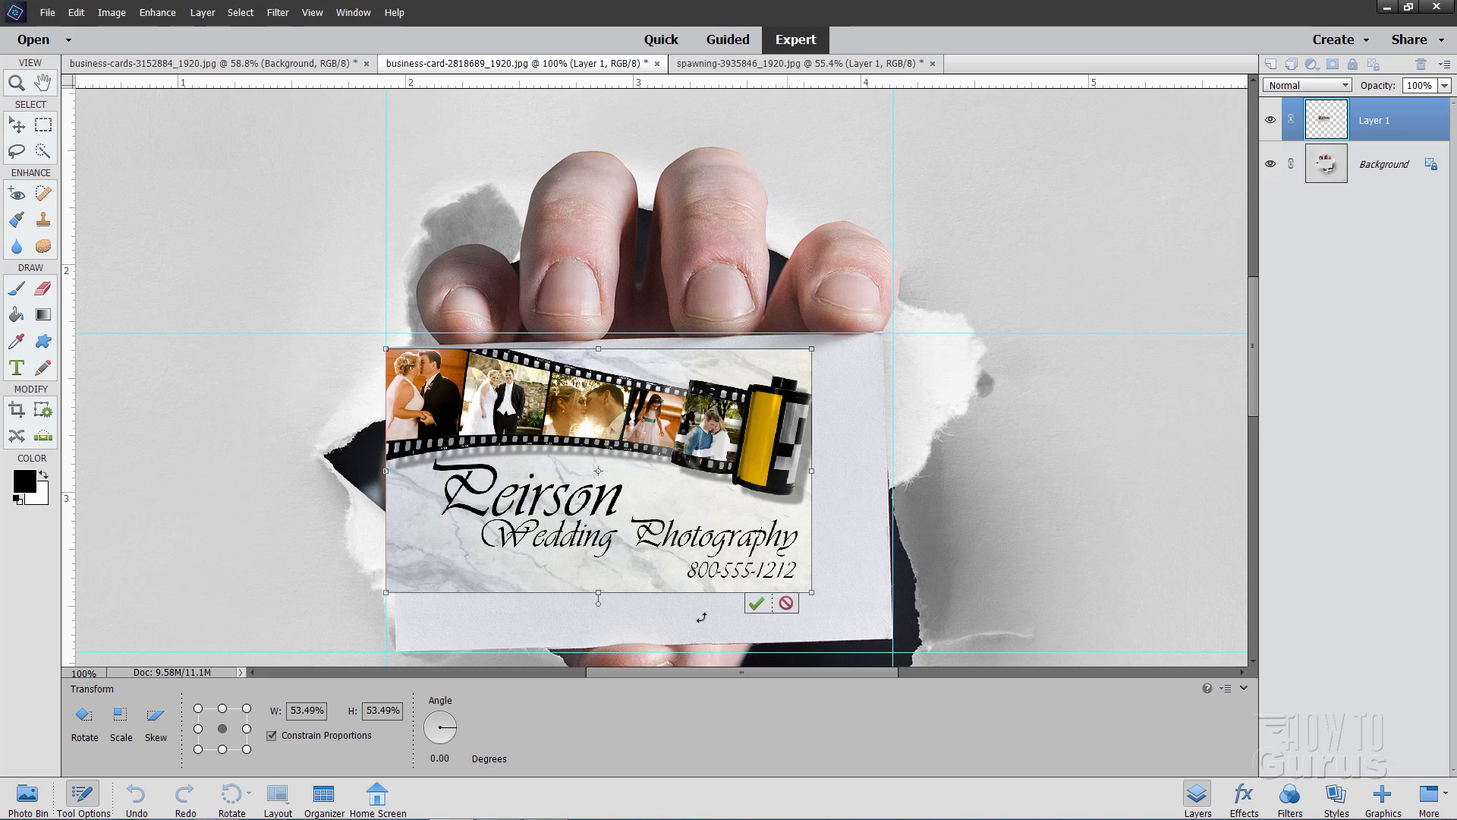
Distort the card graphic so its other three corners match the held card's corners, and apply the transformation
click(113, 13)
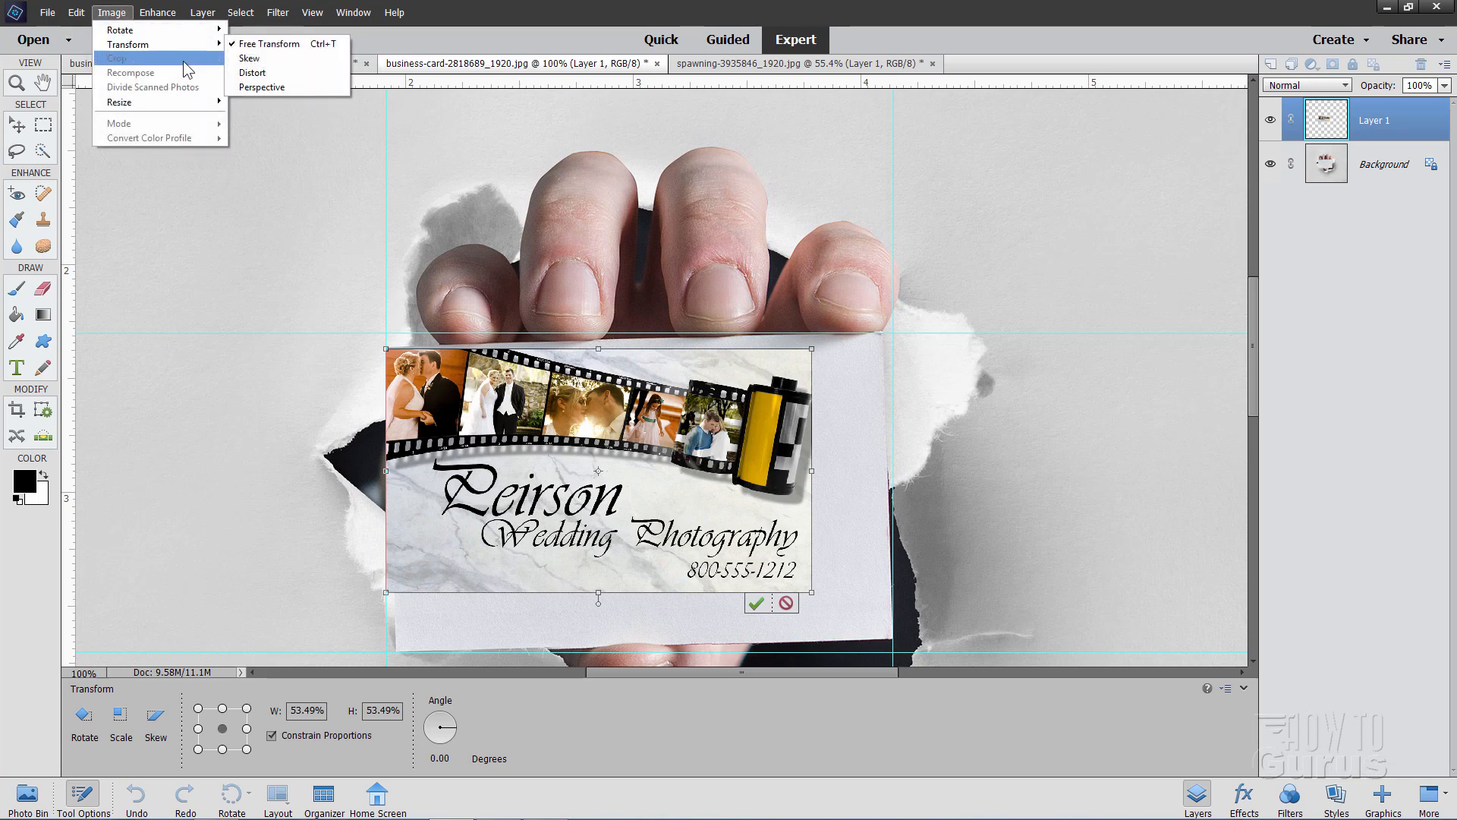
click(263, 71)
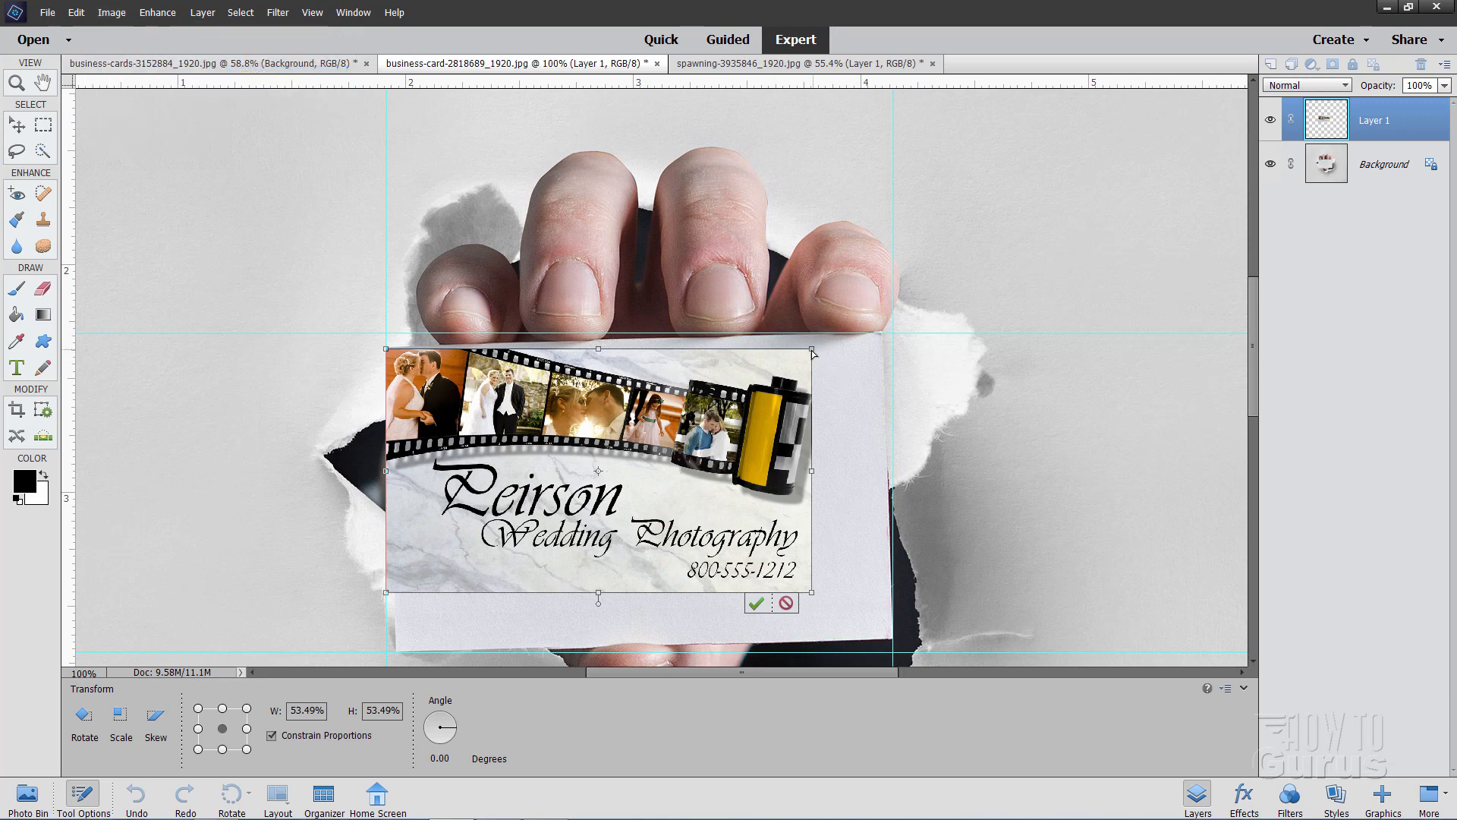
drag(812, 353, 880, 341)
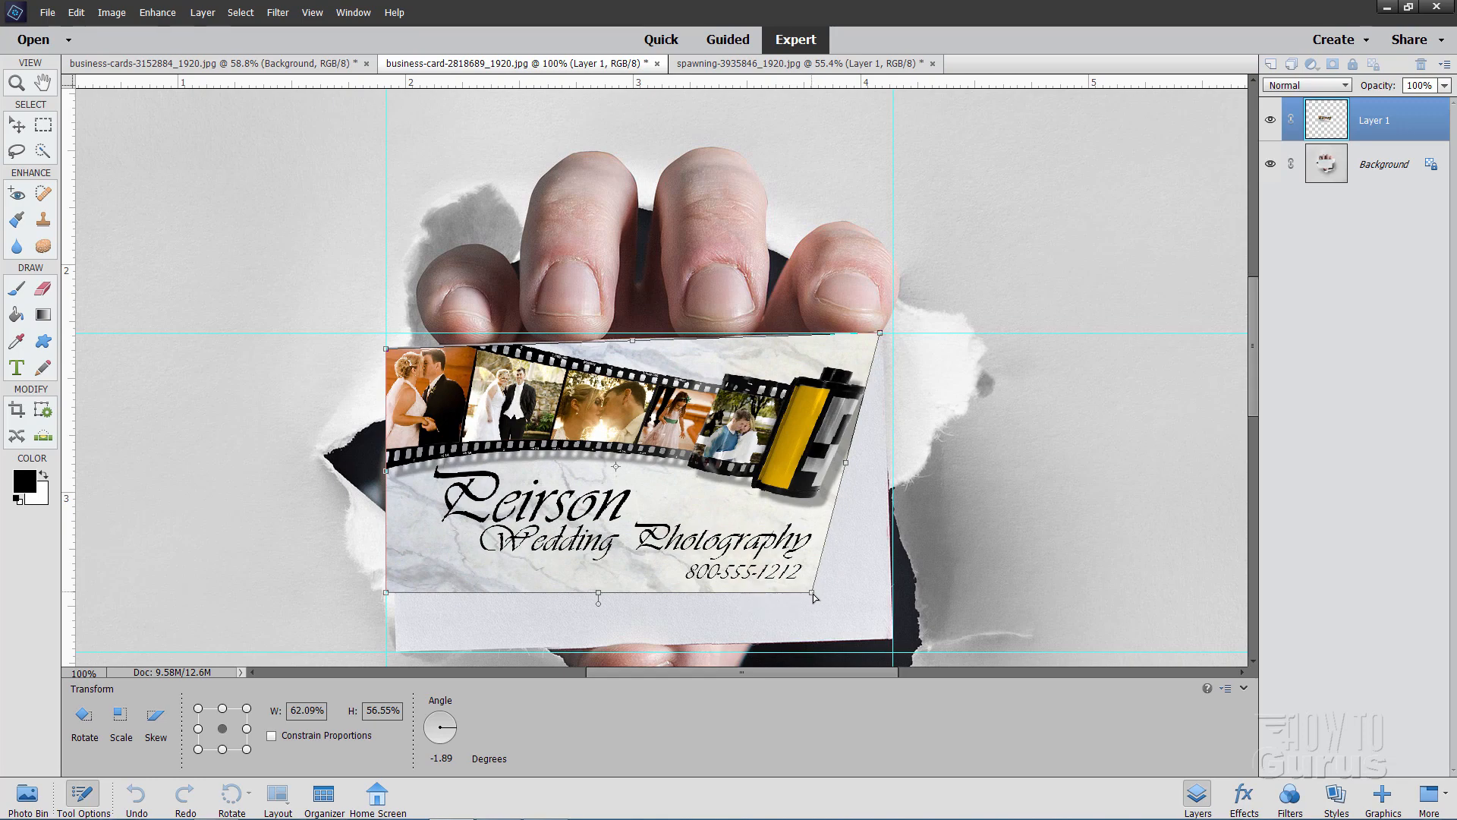
drag(814, 597, 893, 638)
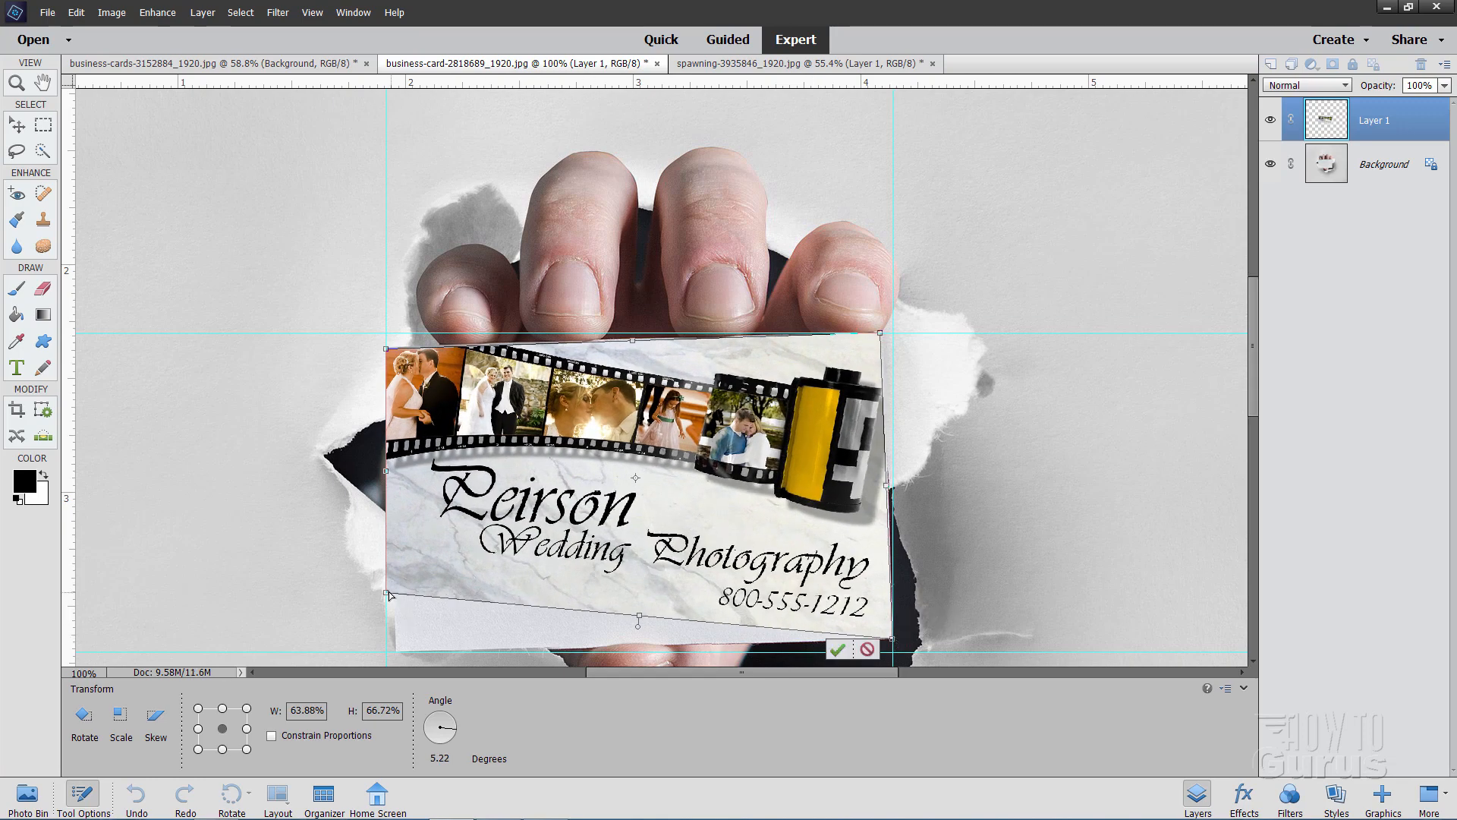
drag(387, 593, 399, 659)
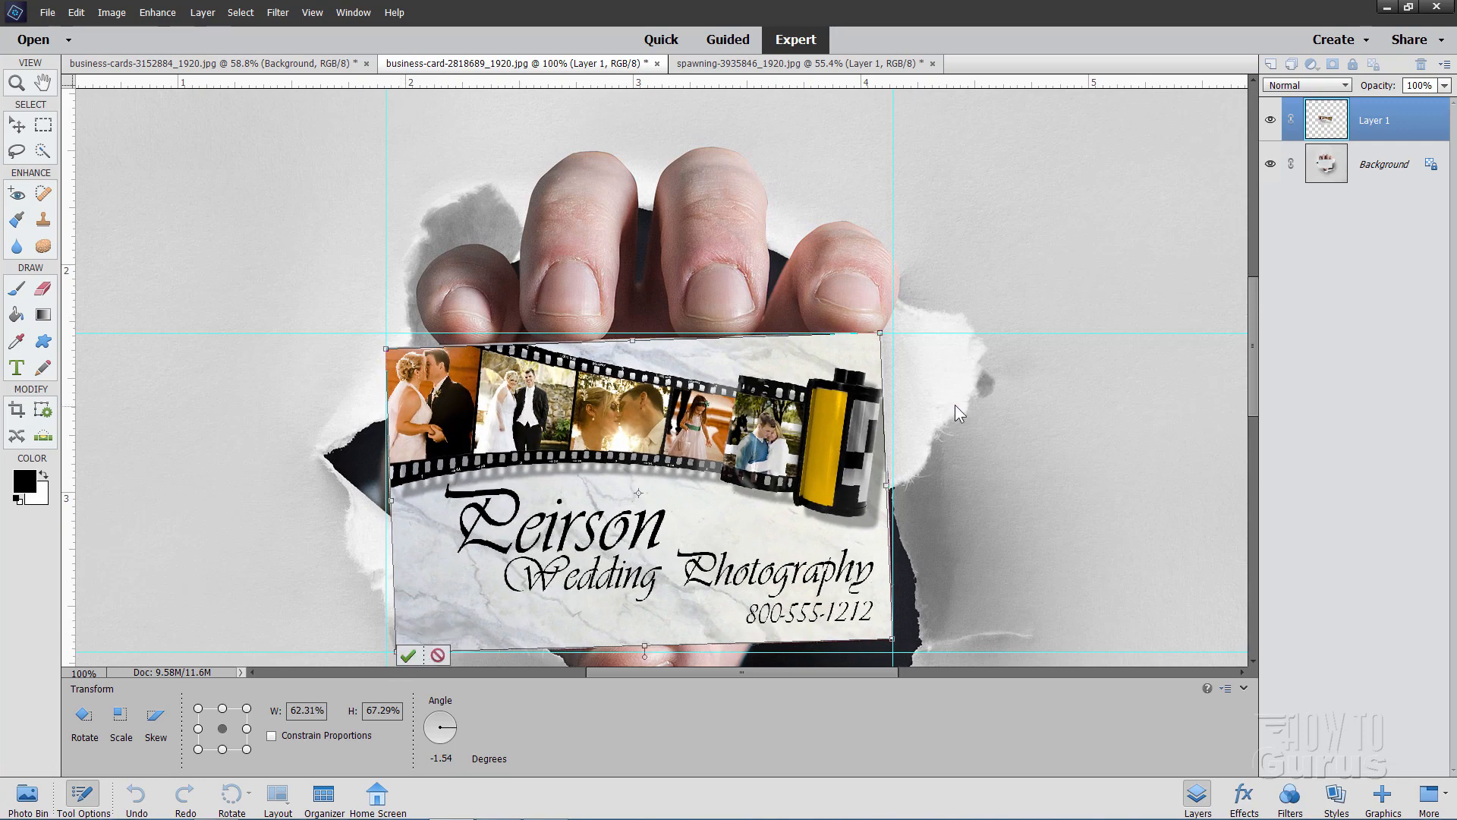
click(408, 655)
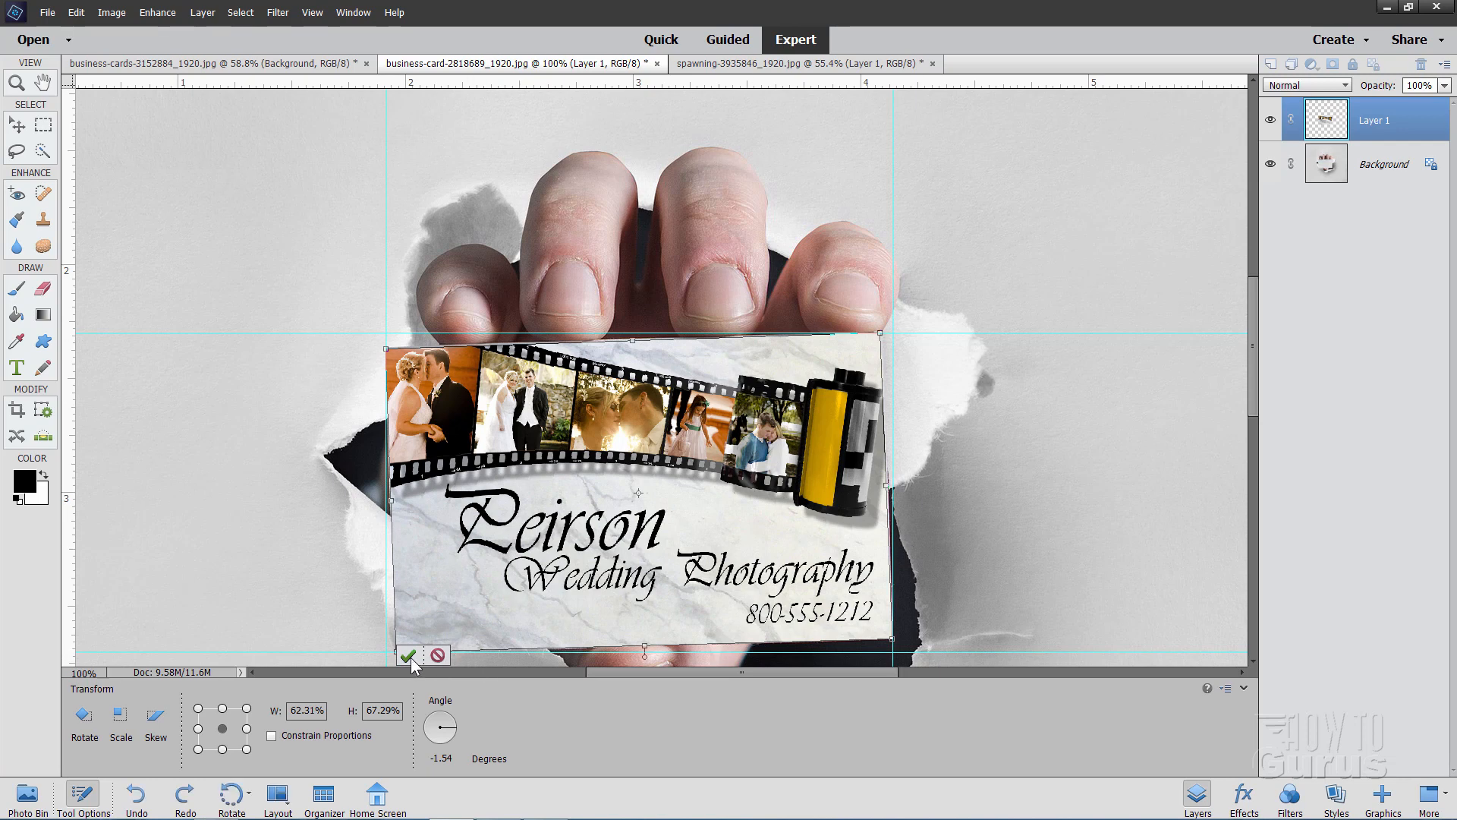
Hide the guides, fit the held card photo on screen, and select its Background layer
click(303, 12)
click(320, 171)
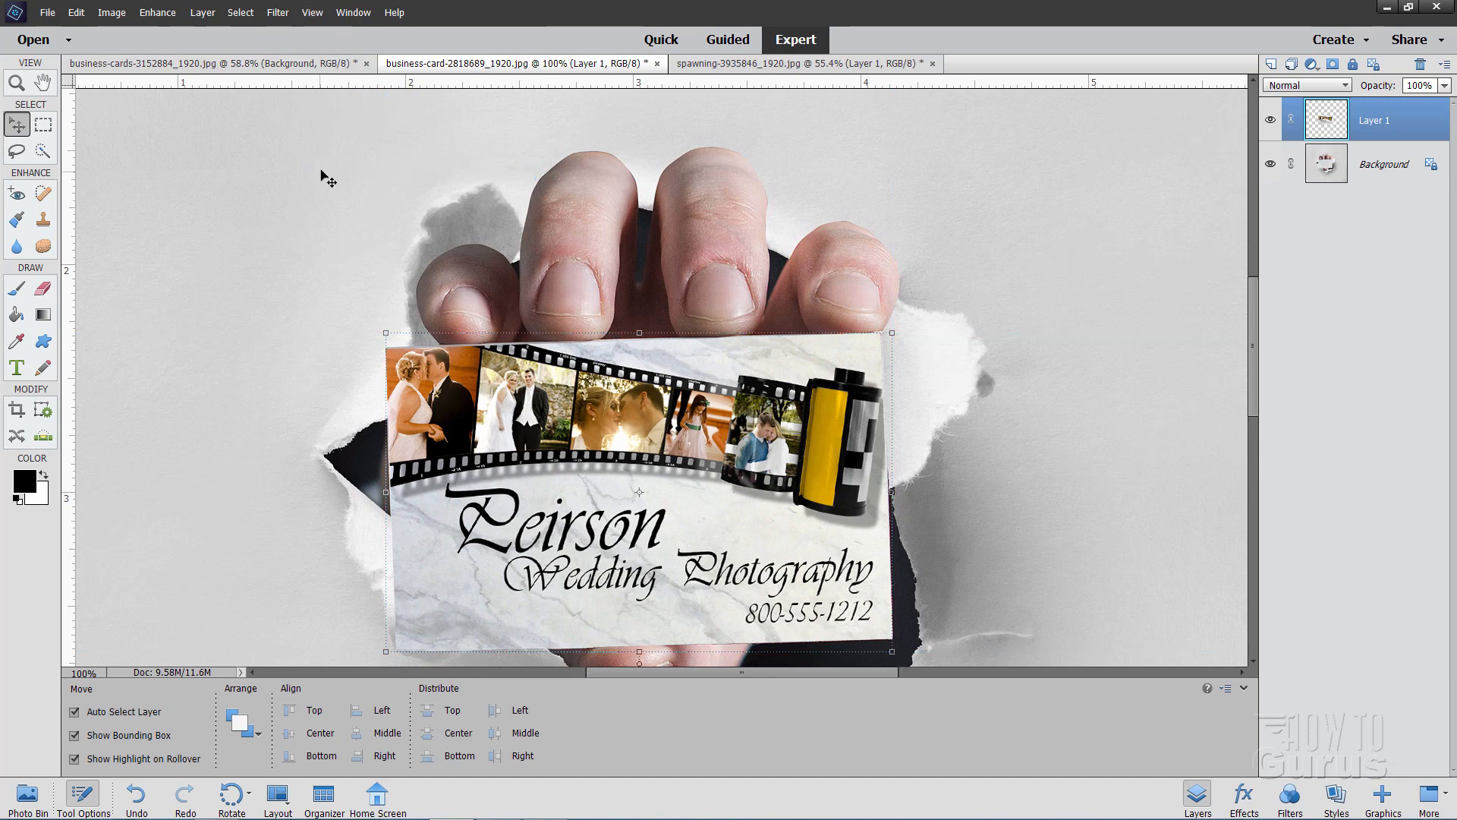
key(z)
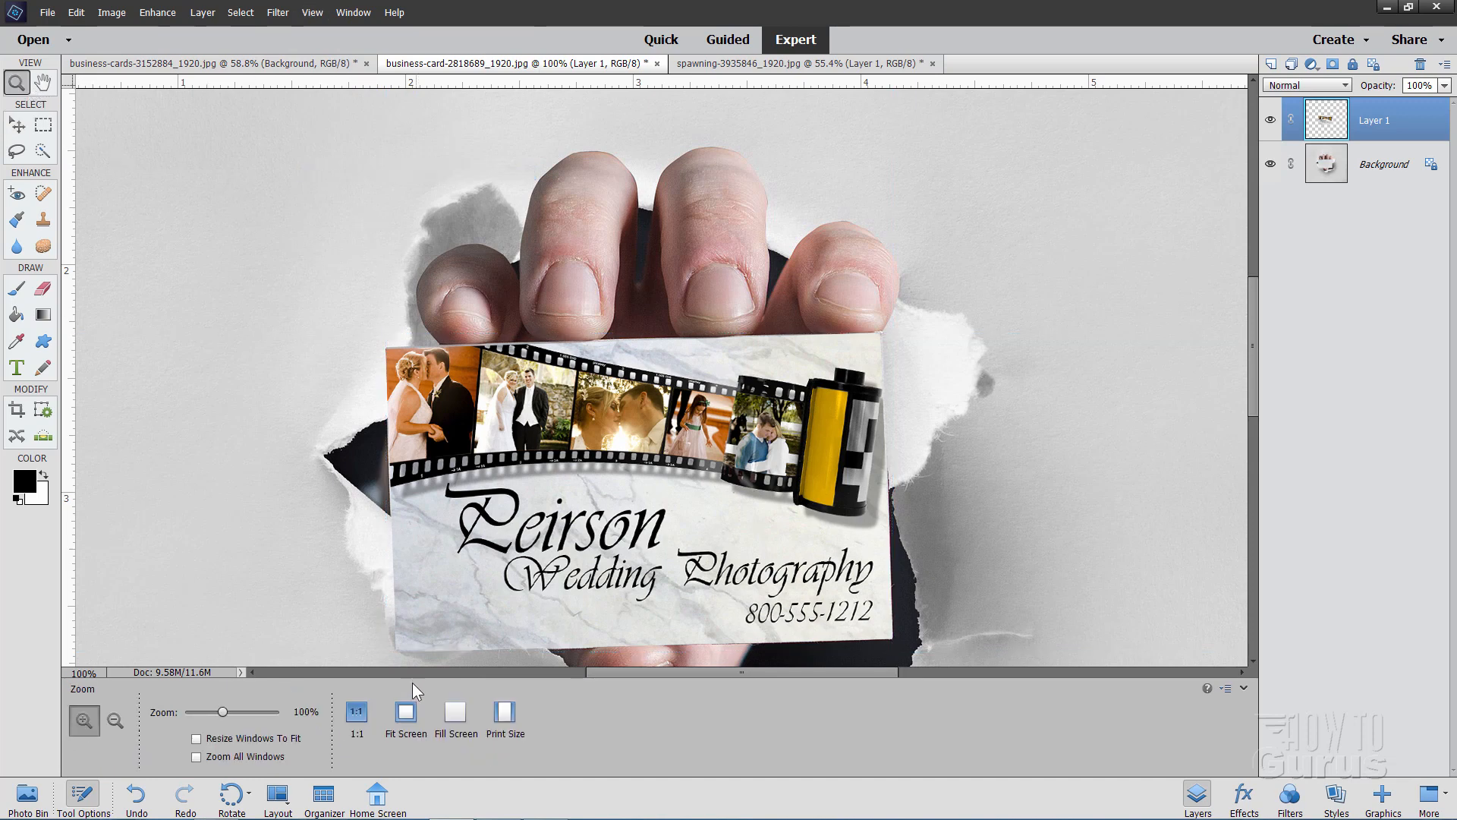
click(406, 711)
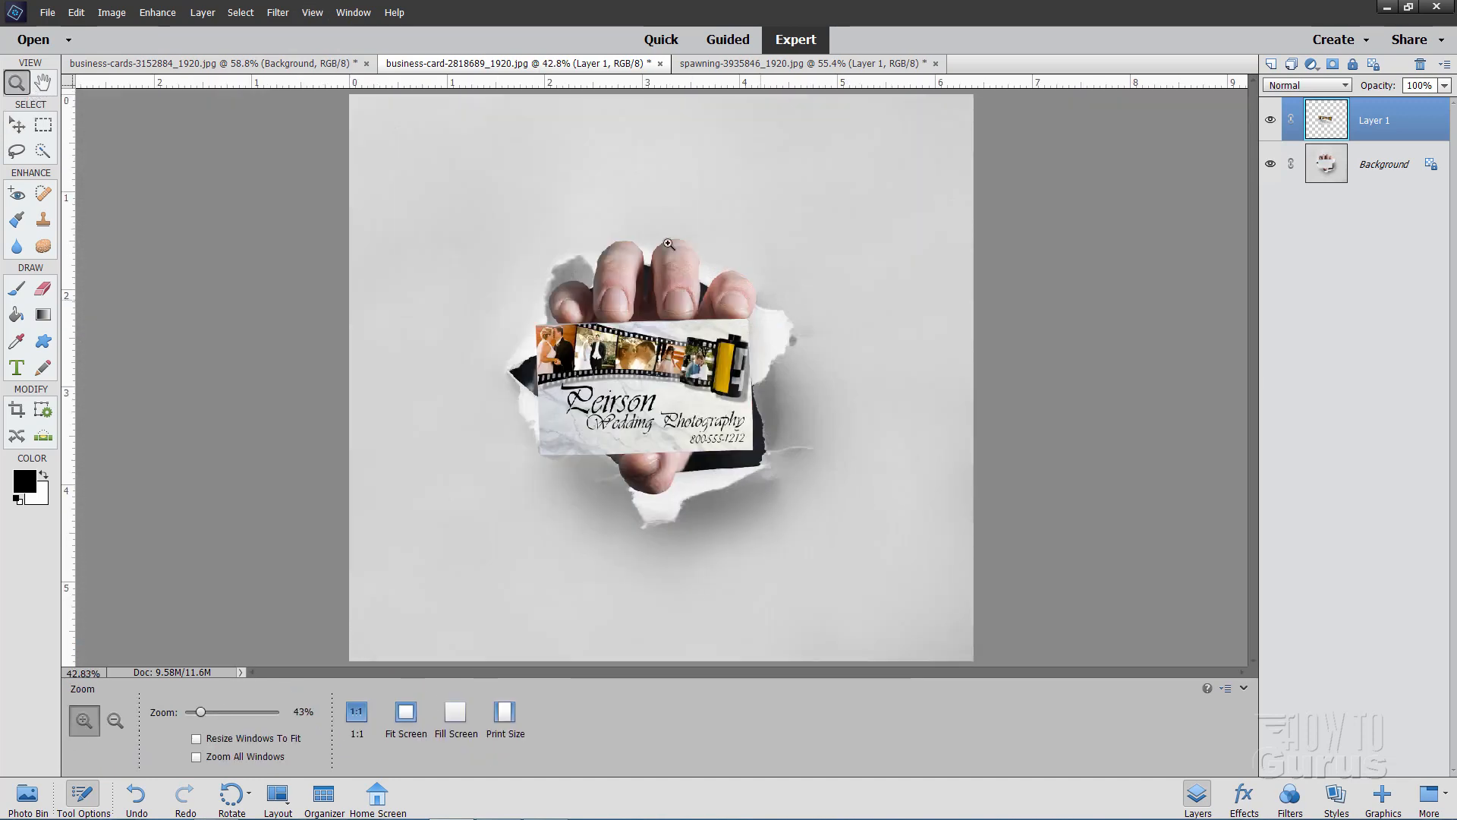
click(16, 125)
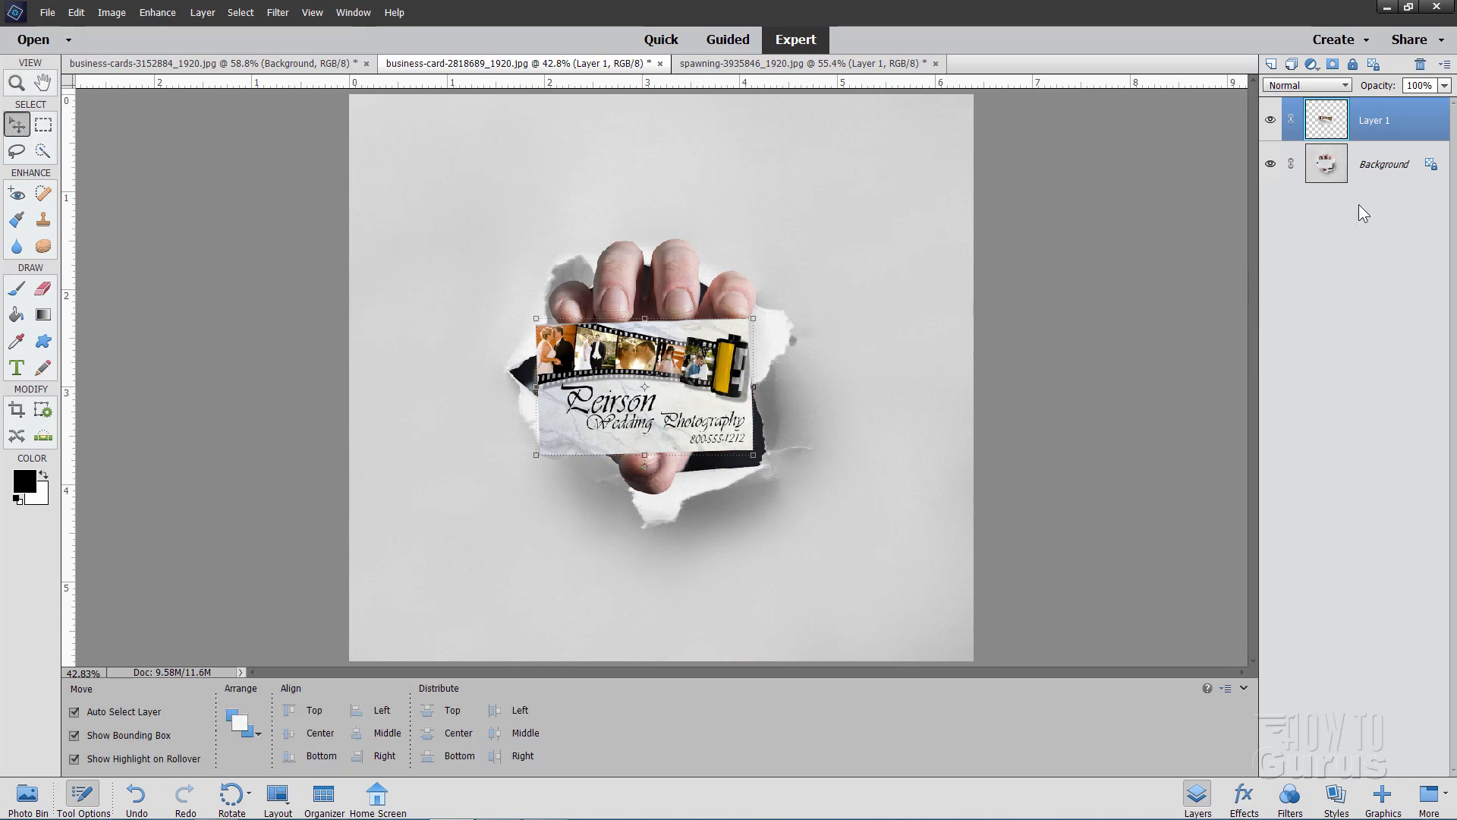
click(1383, 166)
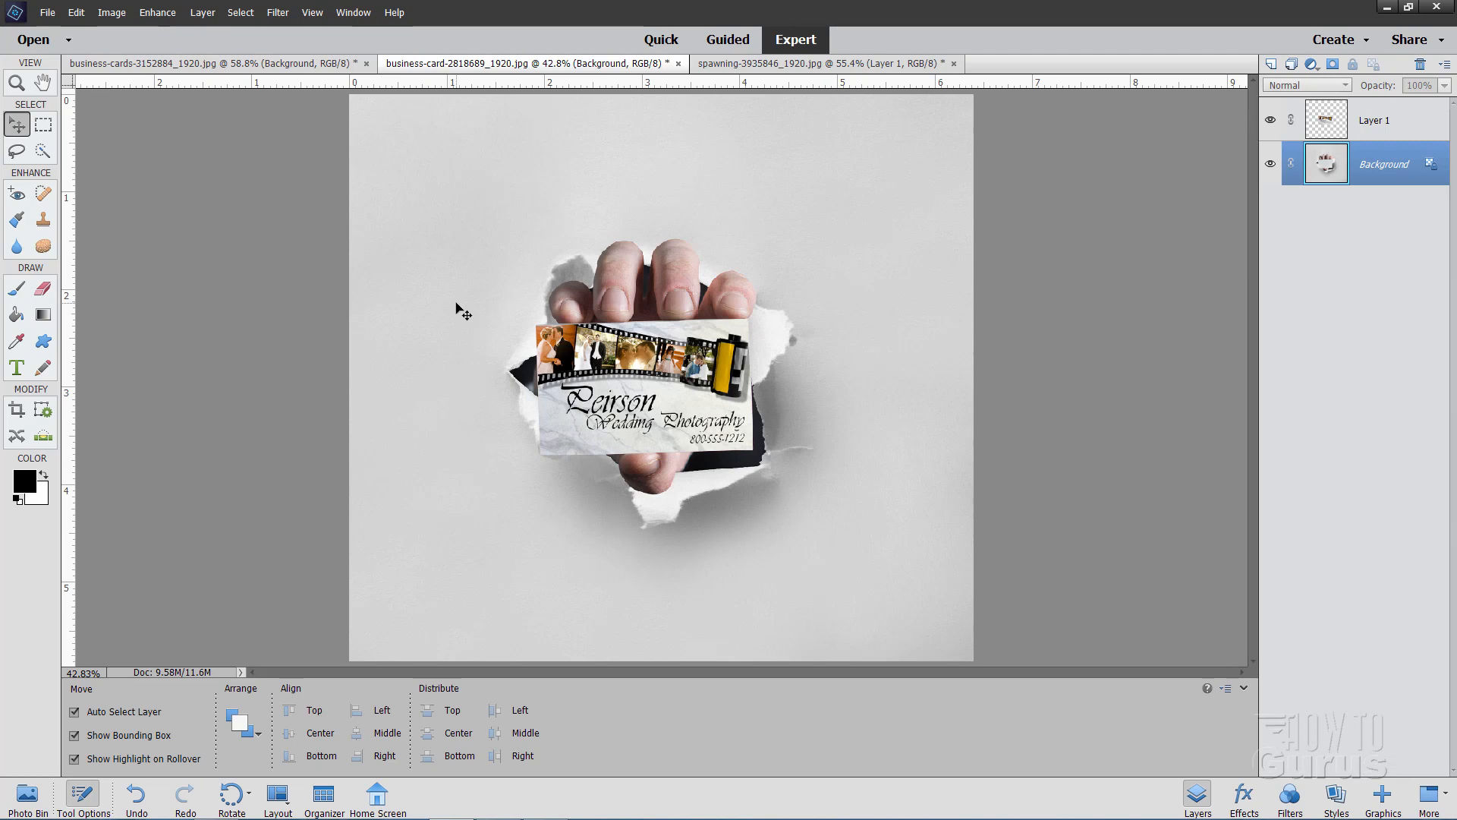
Revisit the two business card photos, then switch to spawning-3935846_1920.jpg and nudge the magazine cover graphic slightly down on the mug
click(292, 63)
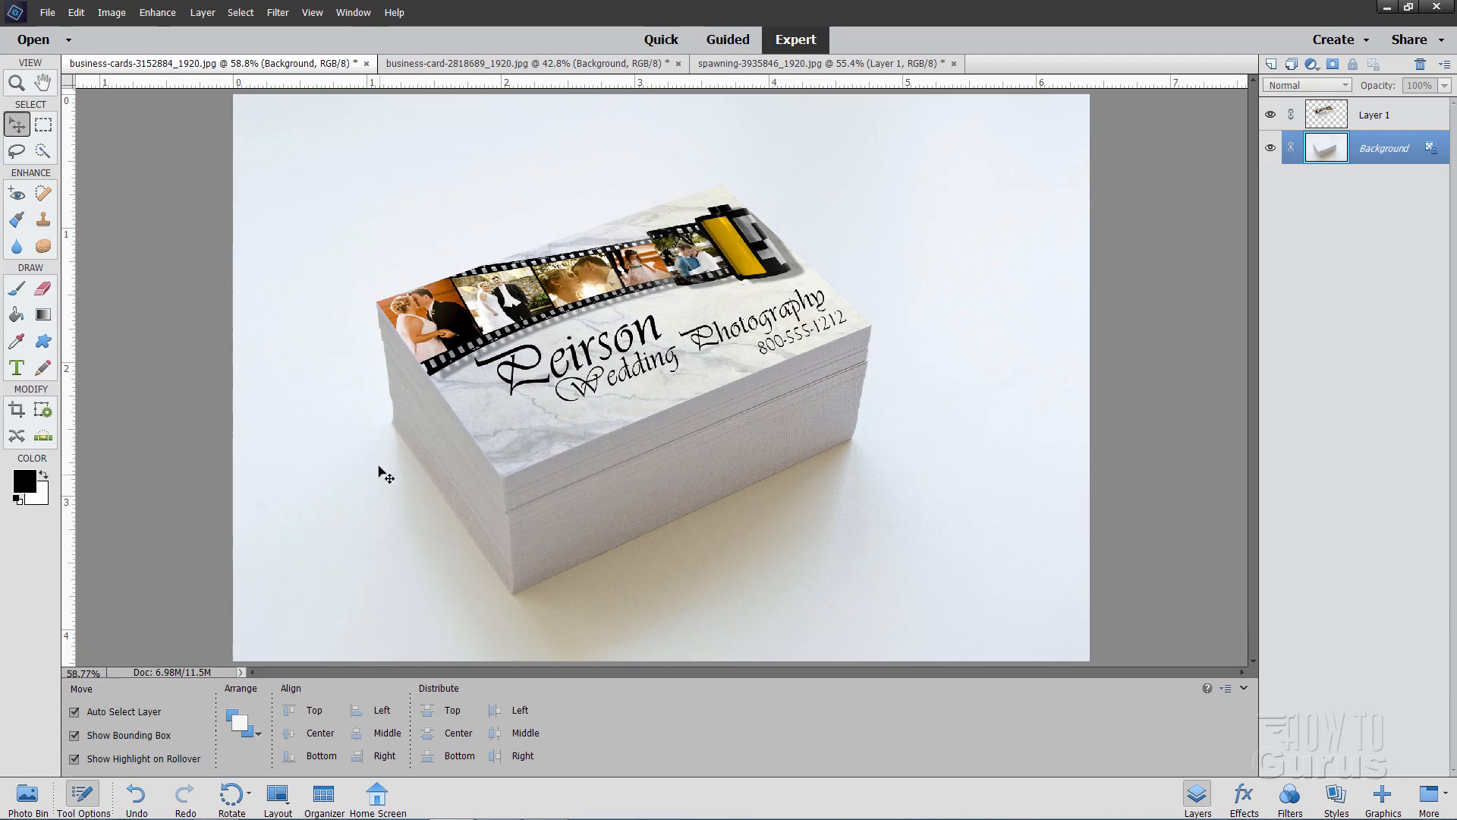
click(436, 63)
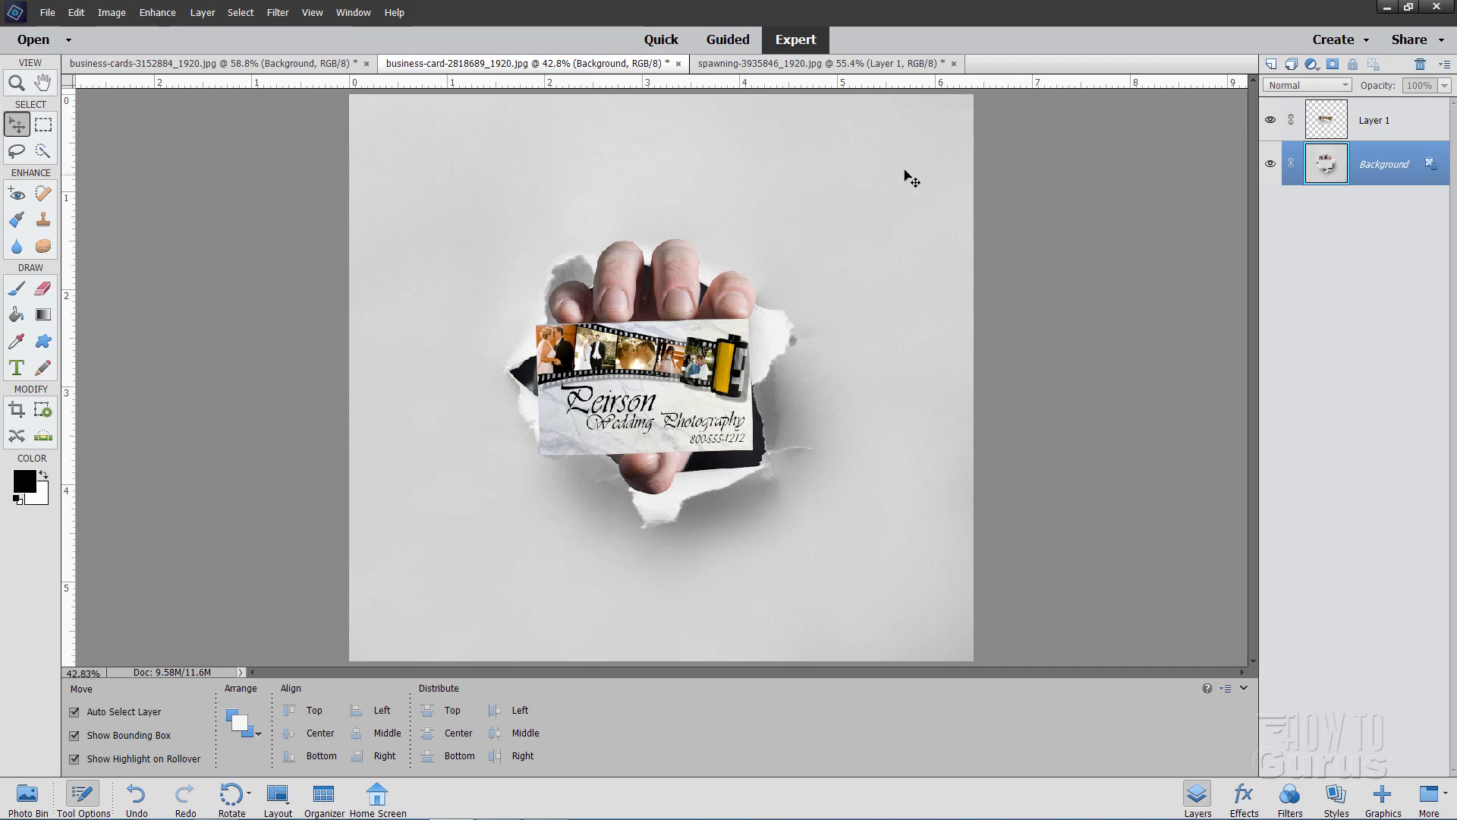
click(807, 64)
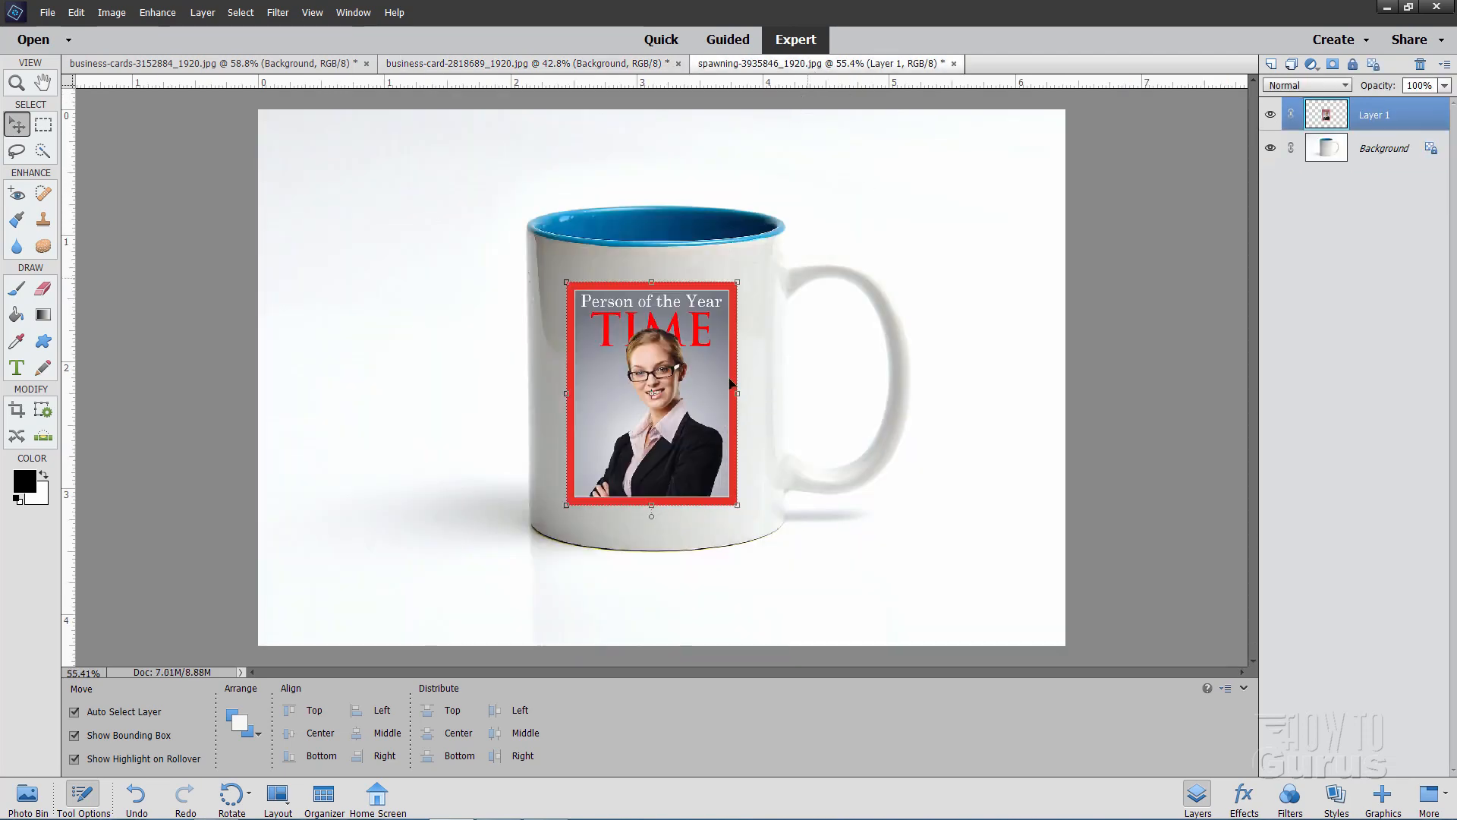
drag(667, 415, 671, 416)
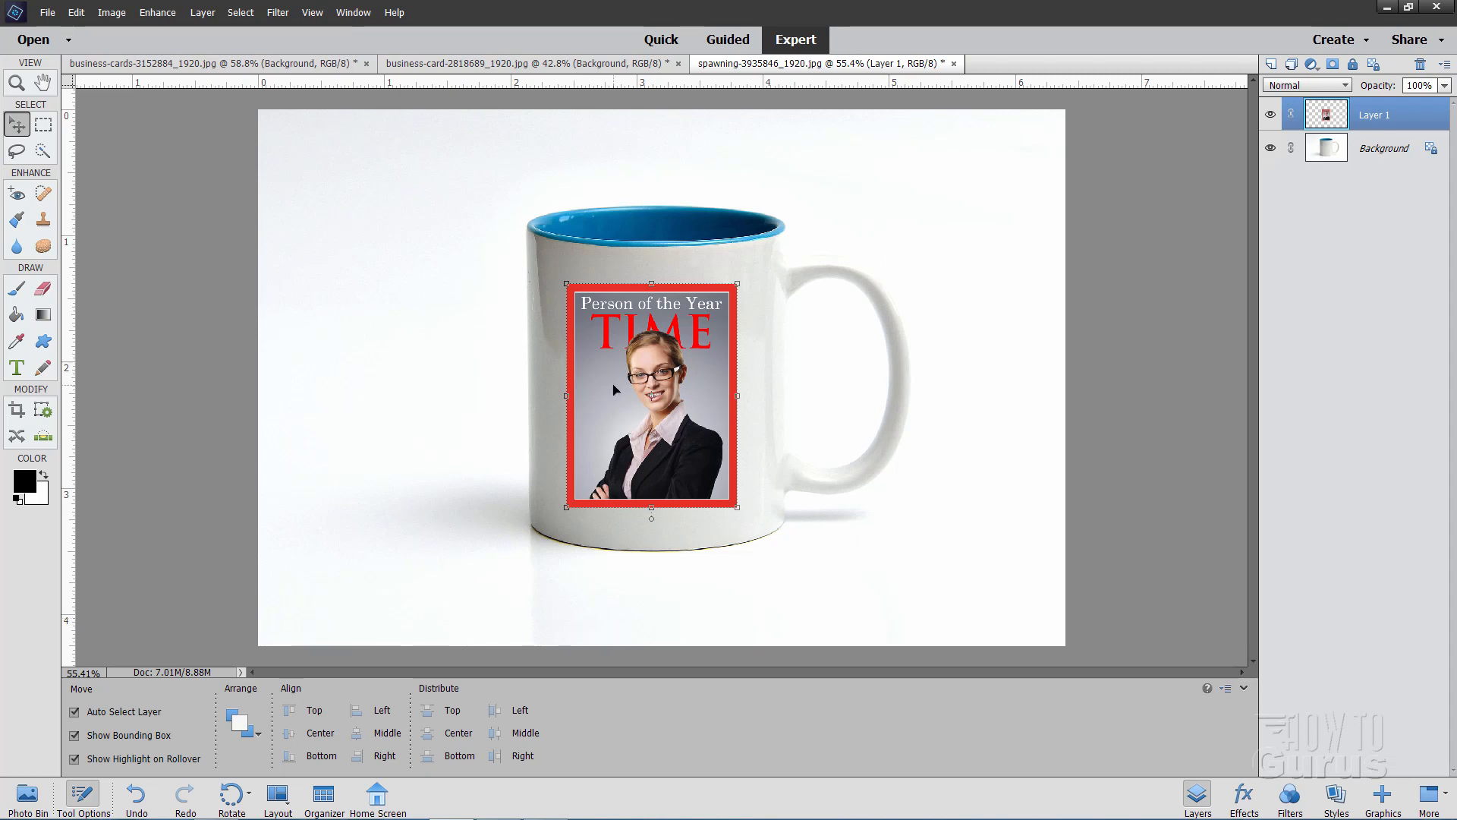
Open the magazine cover layer in the Liquify filter and set up the Warp tool with a brush size of 600
click(278, 13)
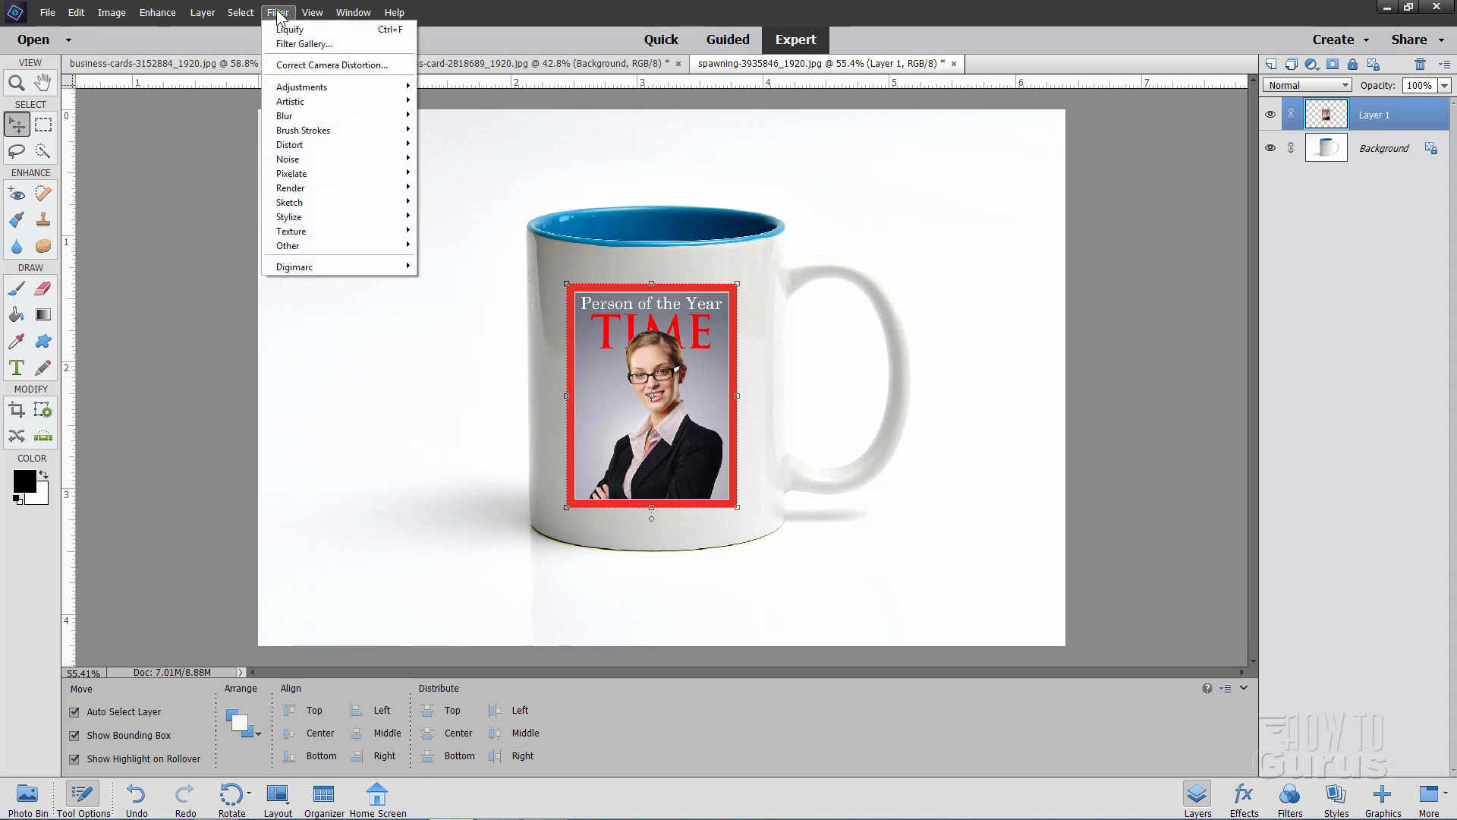
mouse_move(328, 144)
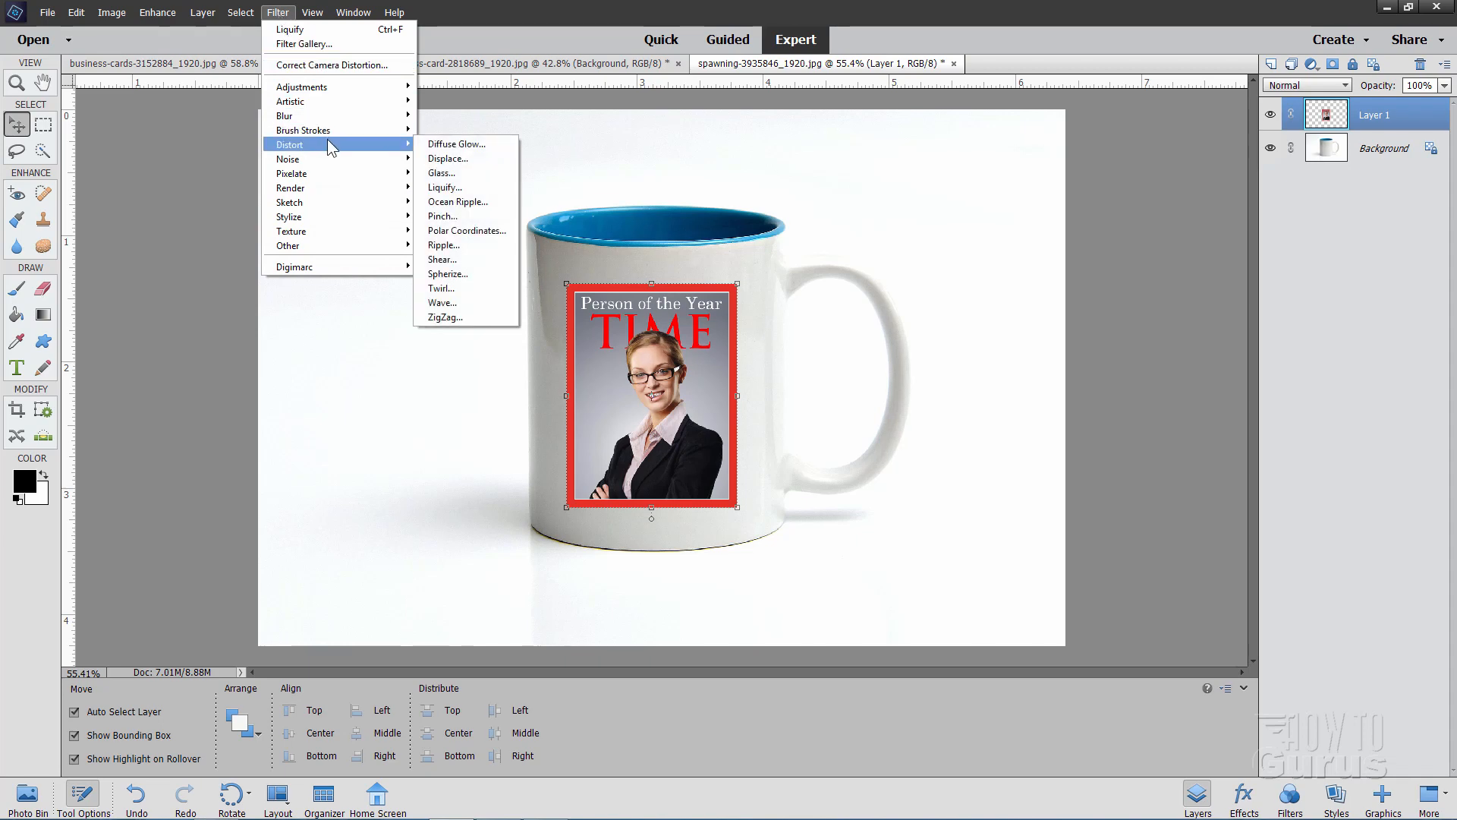
click(443, 188)
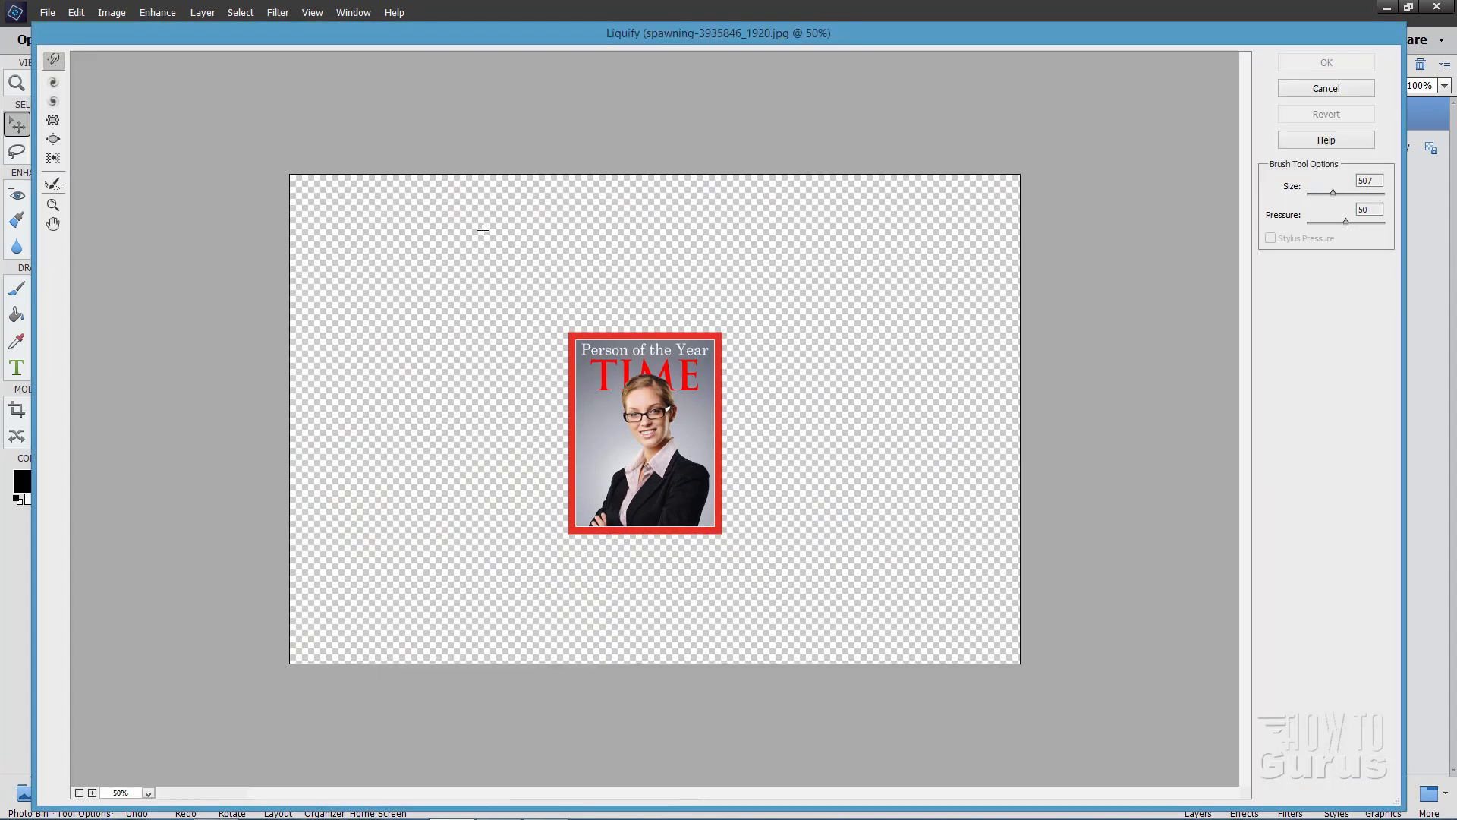
mouse_move(845, 39)
mouse_down()
mouse_move(812, 252)
mouse_move(838, 33)
mouse_up()
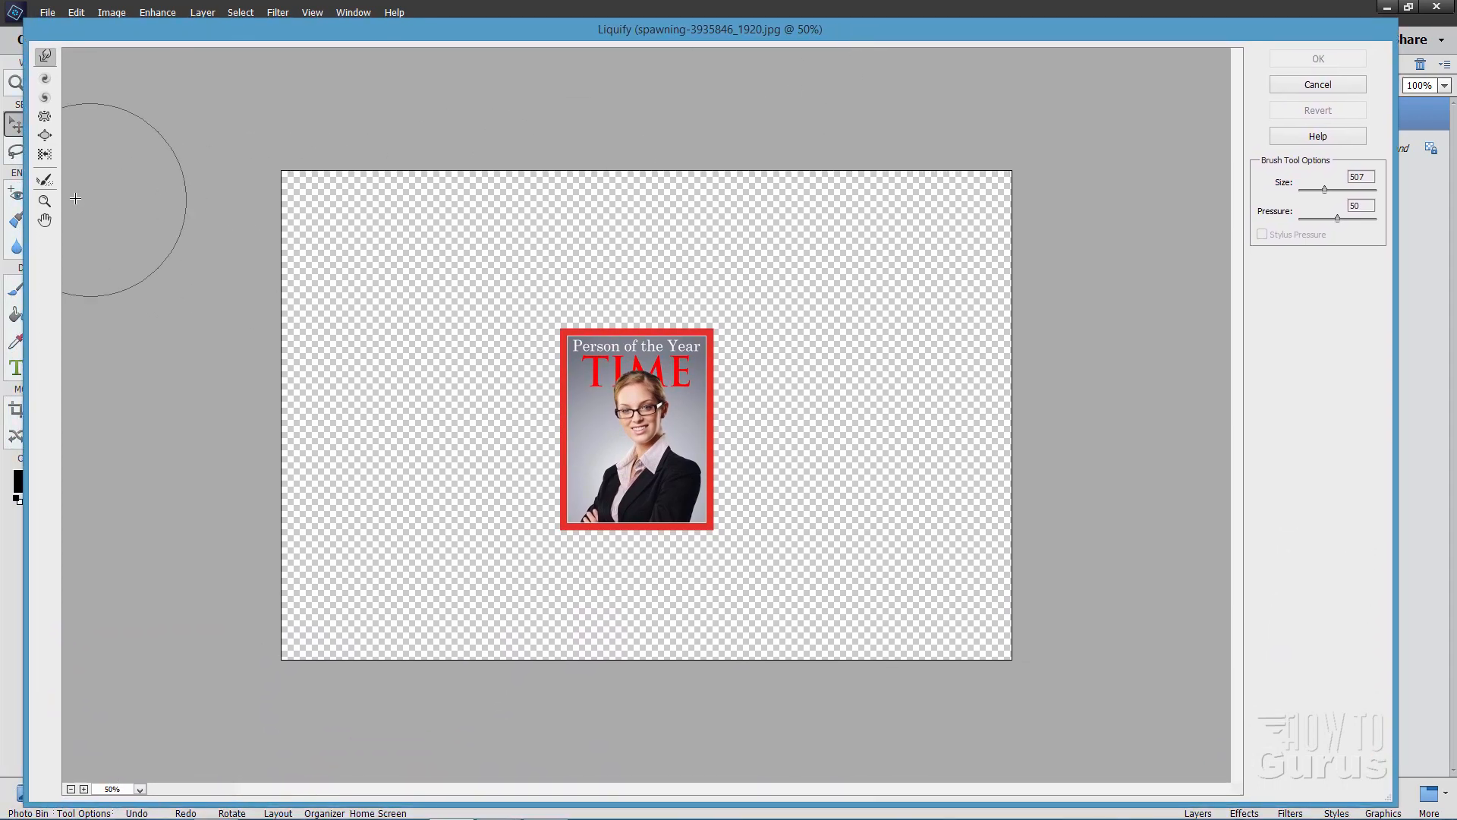
click(45, 201)
click(611, 421)
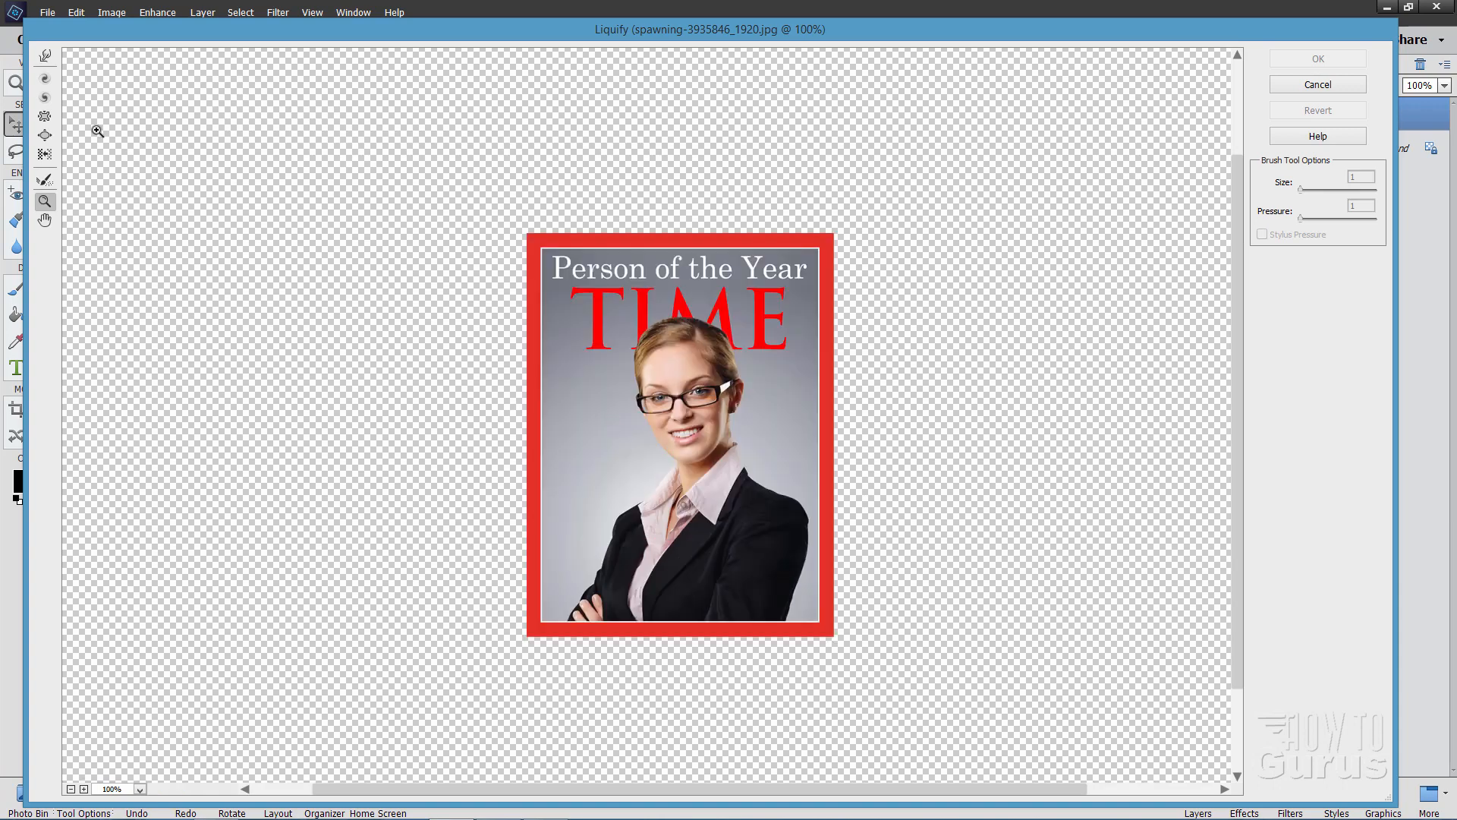
click(47, 58)
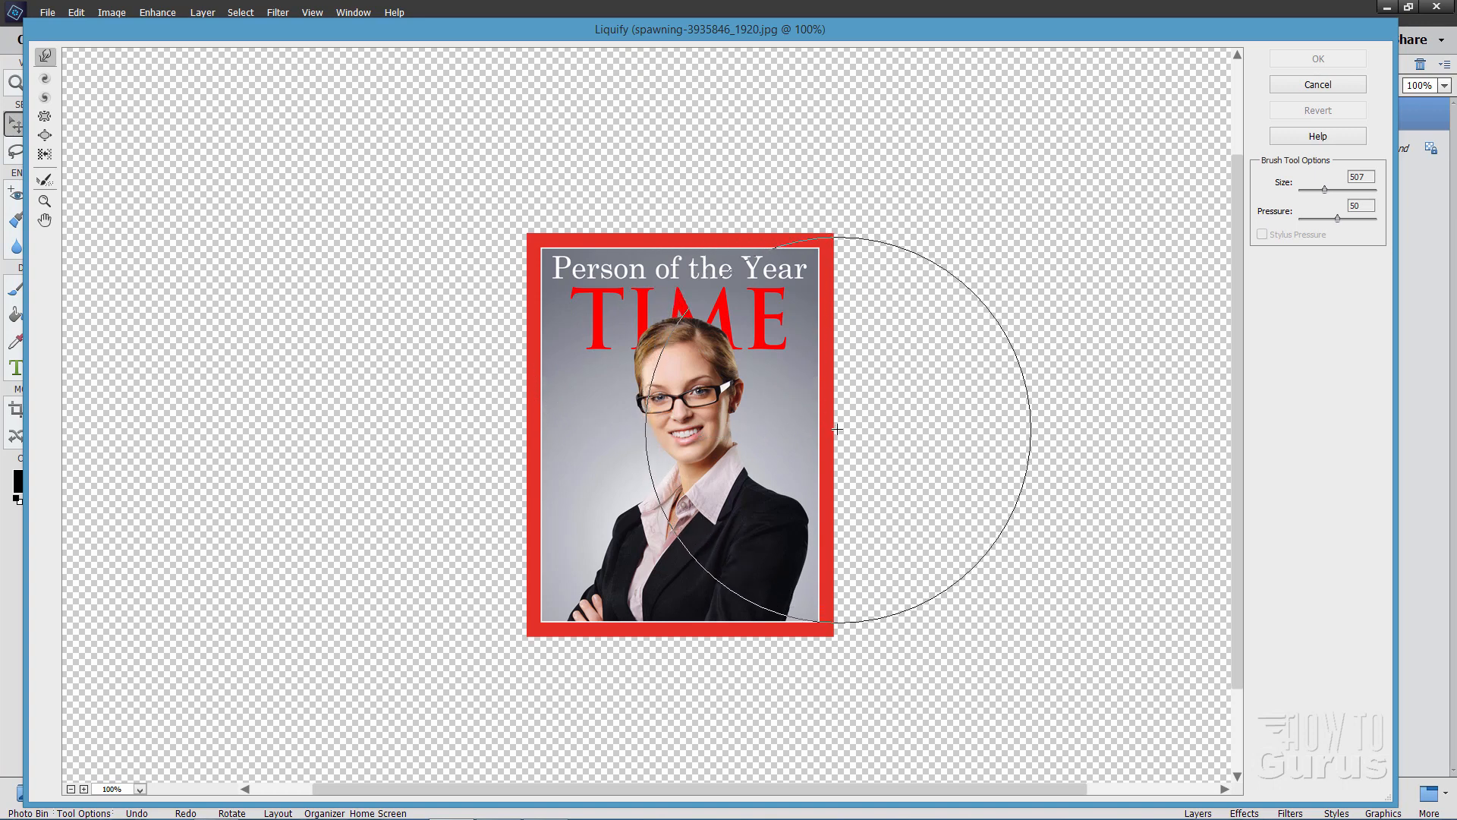
double_click(1364, 176)
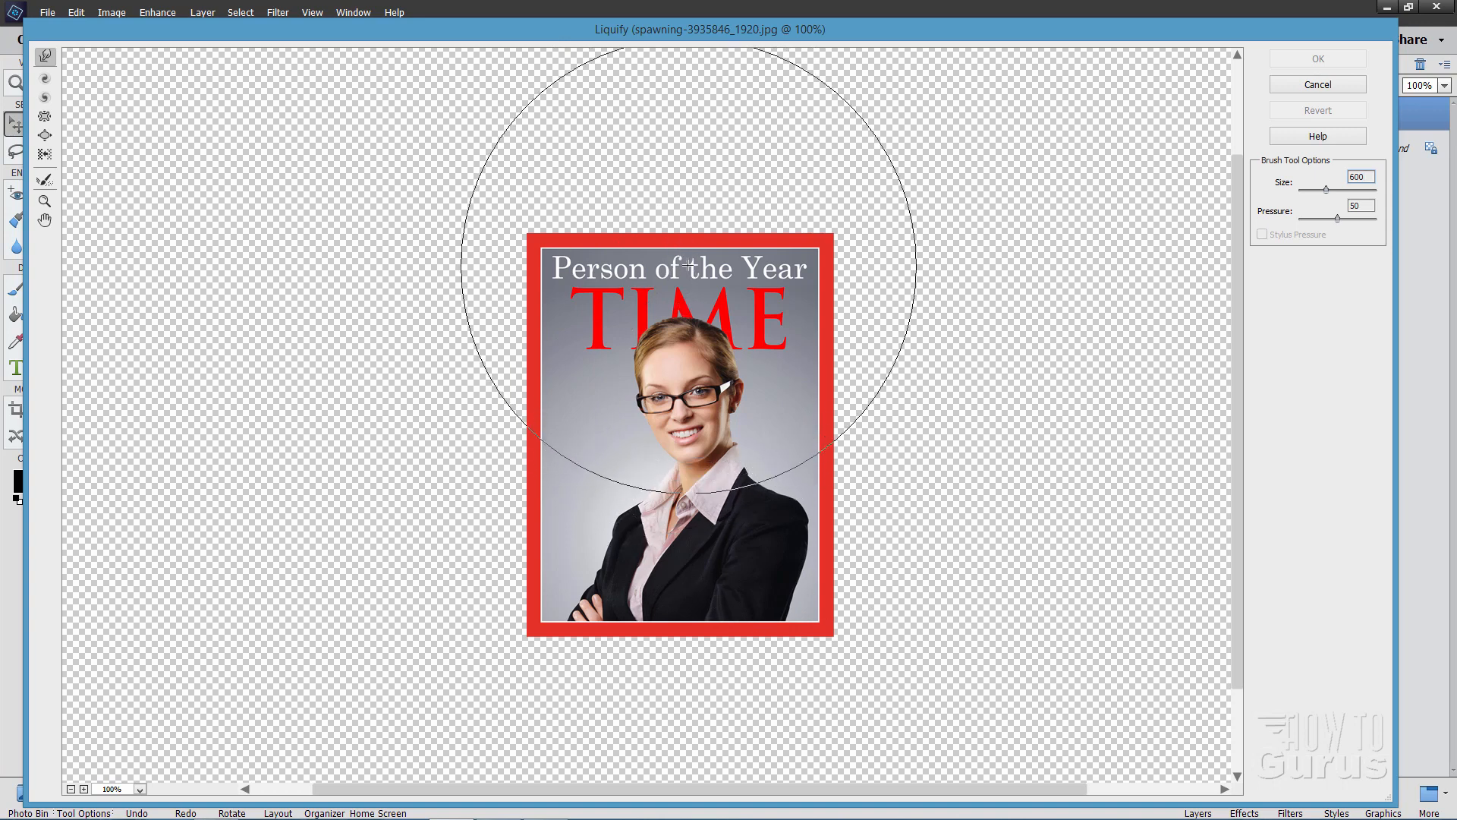
Warp the cover's upper edge, lower edge and middle downward into a curve matching the mug, and apply the Liquify filter
drag(682, 239, 684, 369)
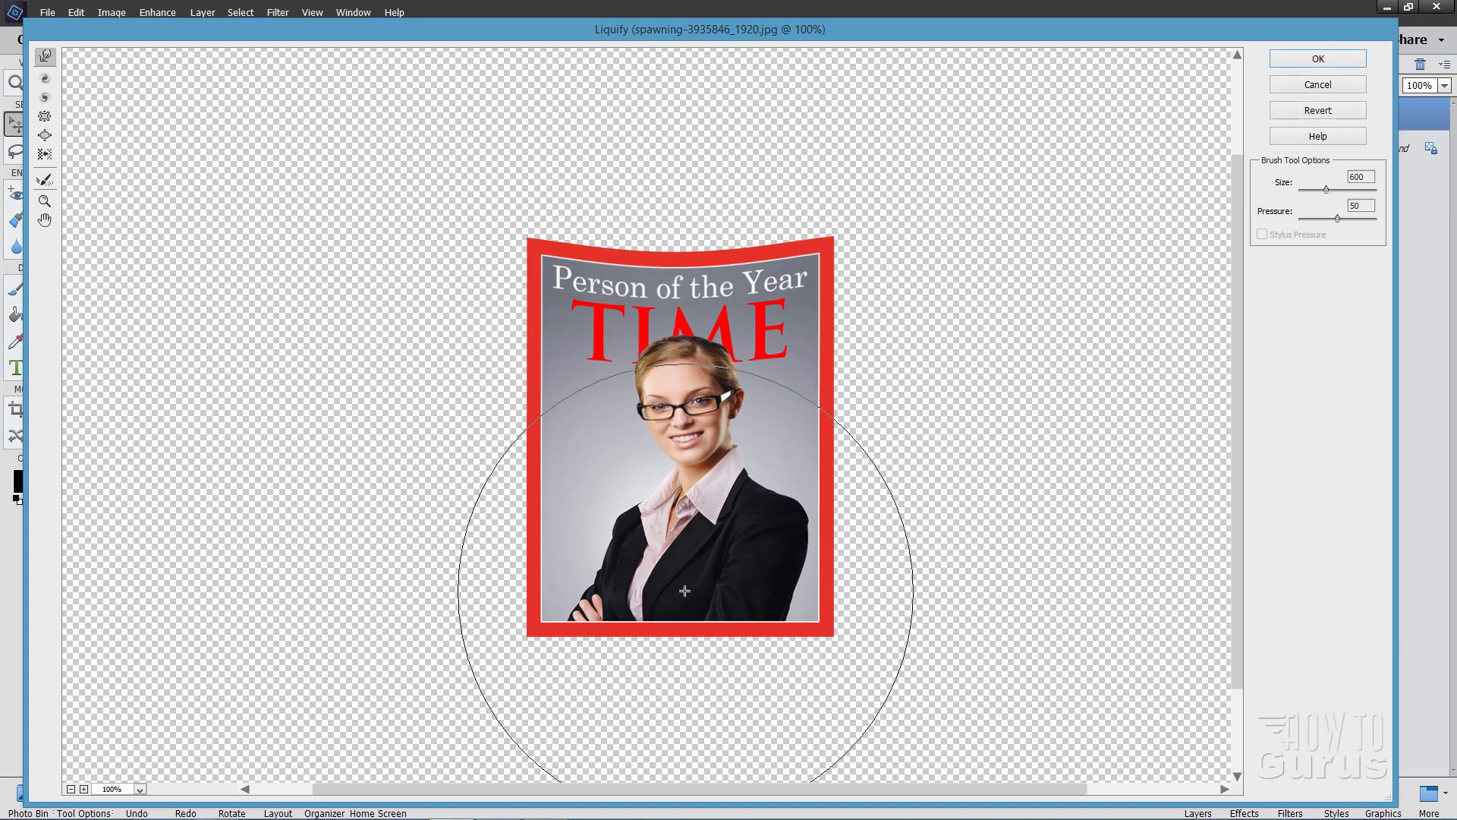
drag(679, 597, 683, 664)
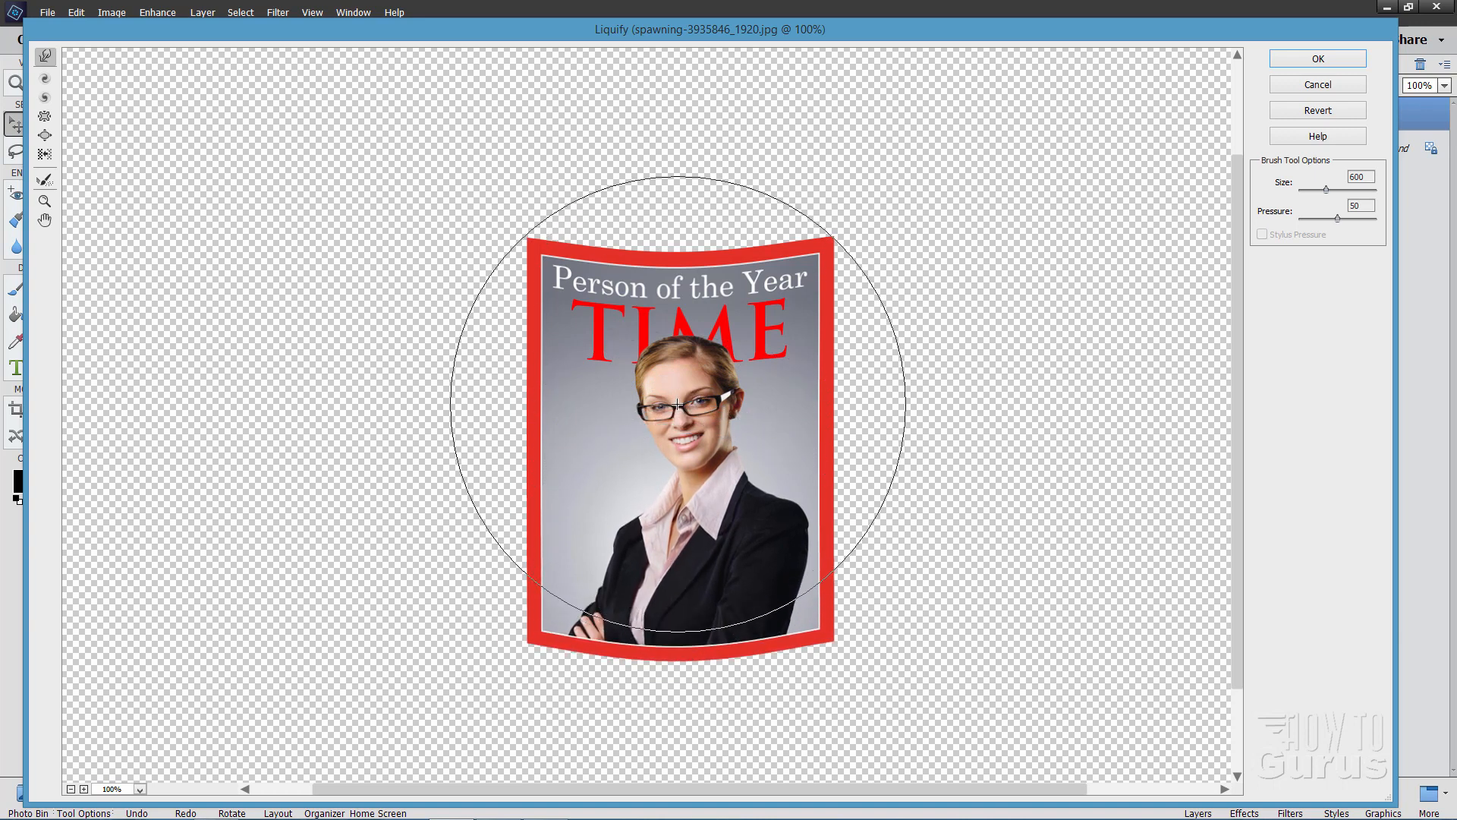
mouse_move(681, 459)
mouse_down()
mouse_move(681, 494)
mouse_move(671, 482)
mouse_up()
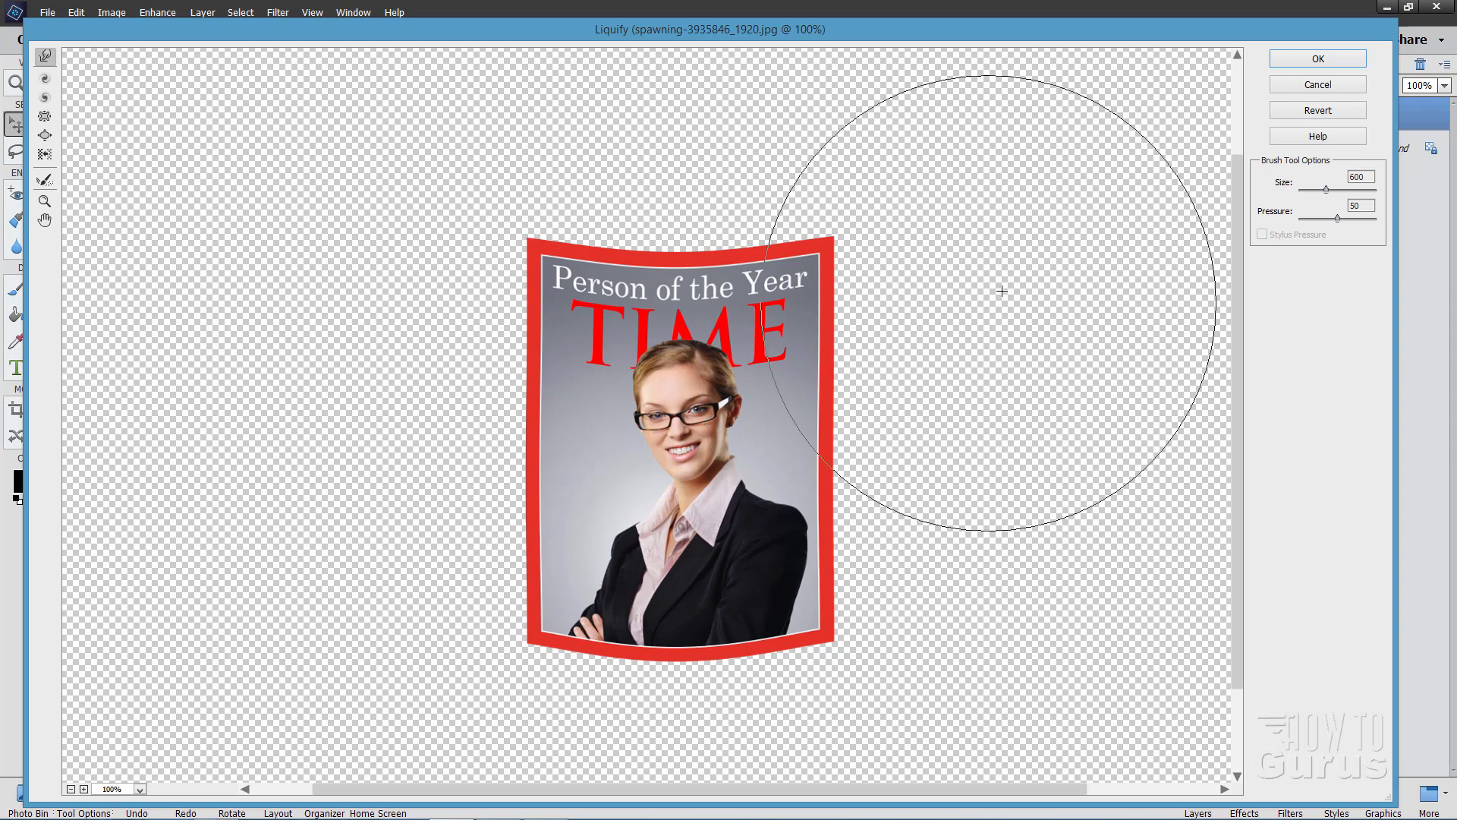
click(1317, 59)
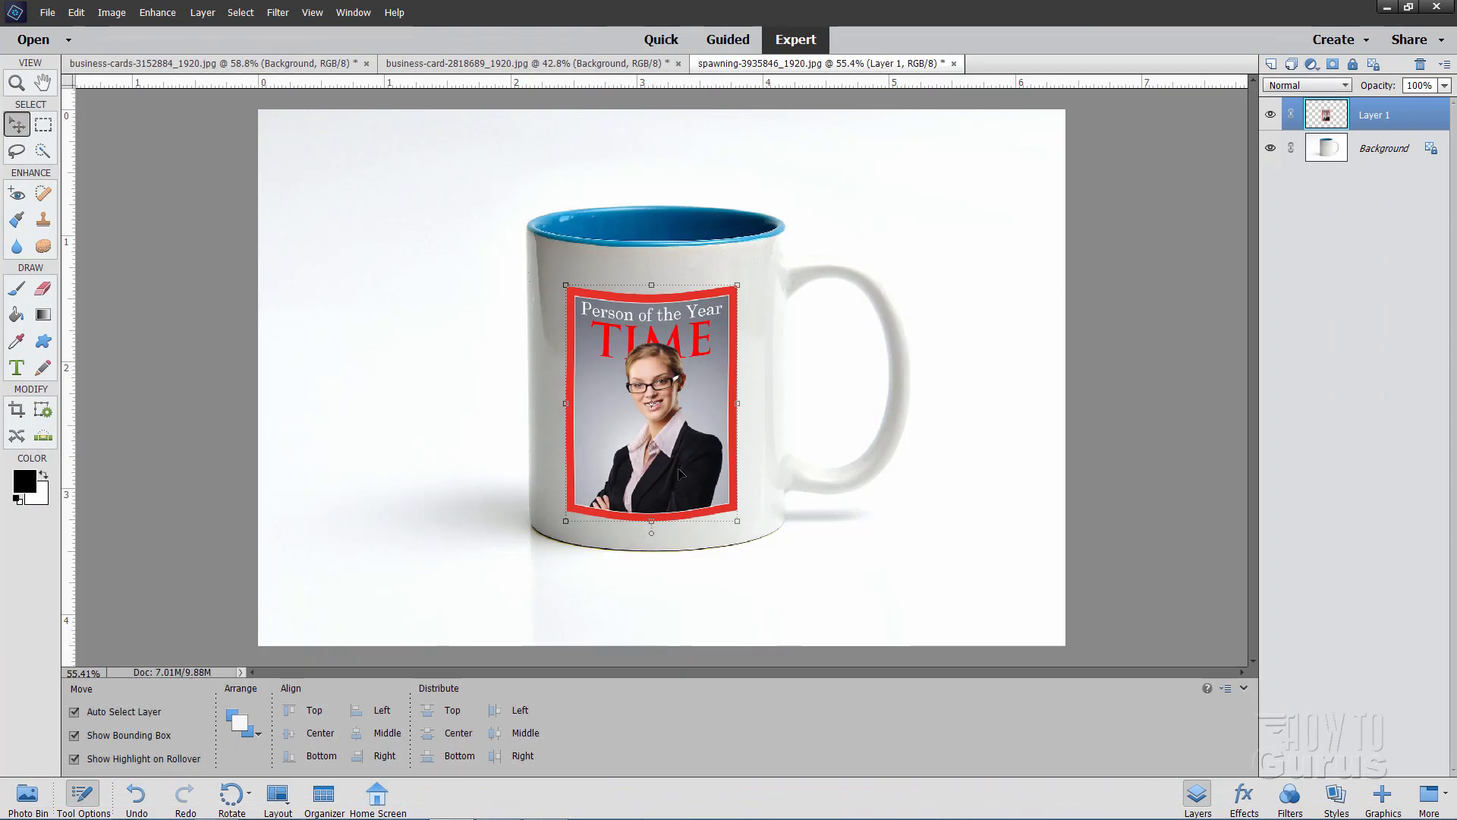
Nudge the curved magazine cover into its final position on the mug and select the Background layer
drag(679, 474, 685, 478)
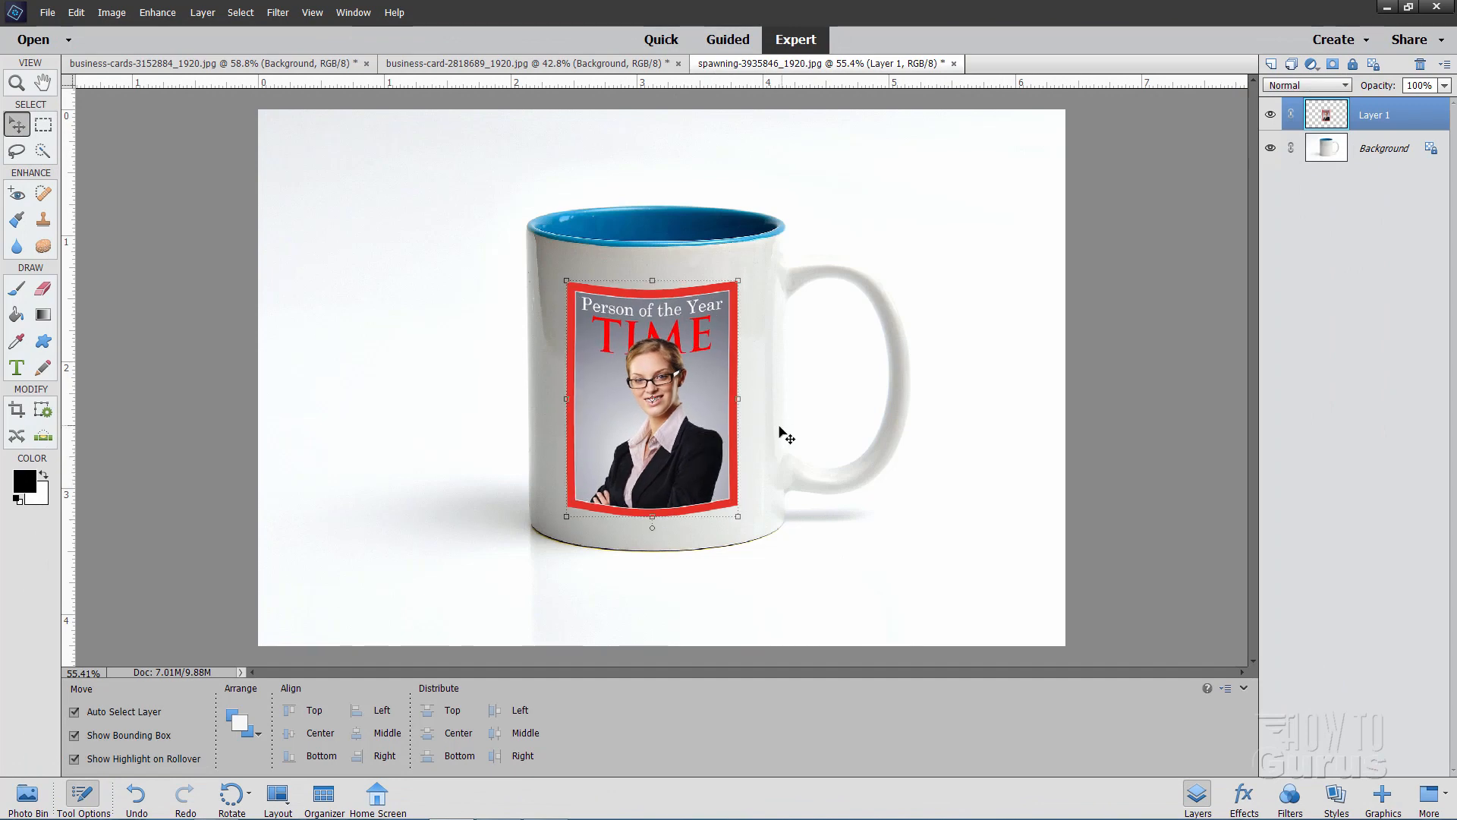
drag(699, 456, 702, 451)
click(990, 308)
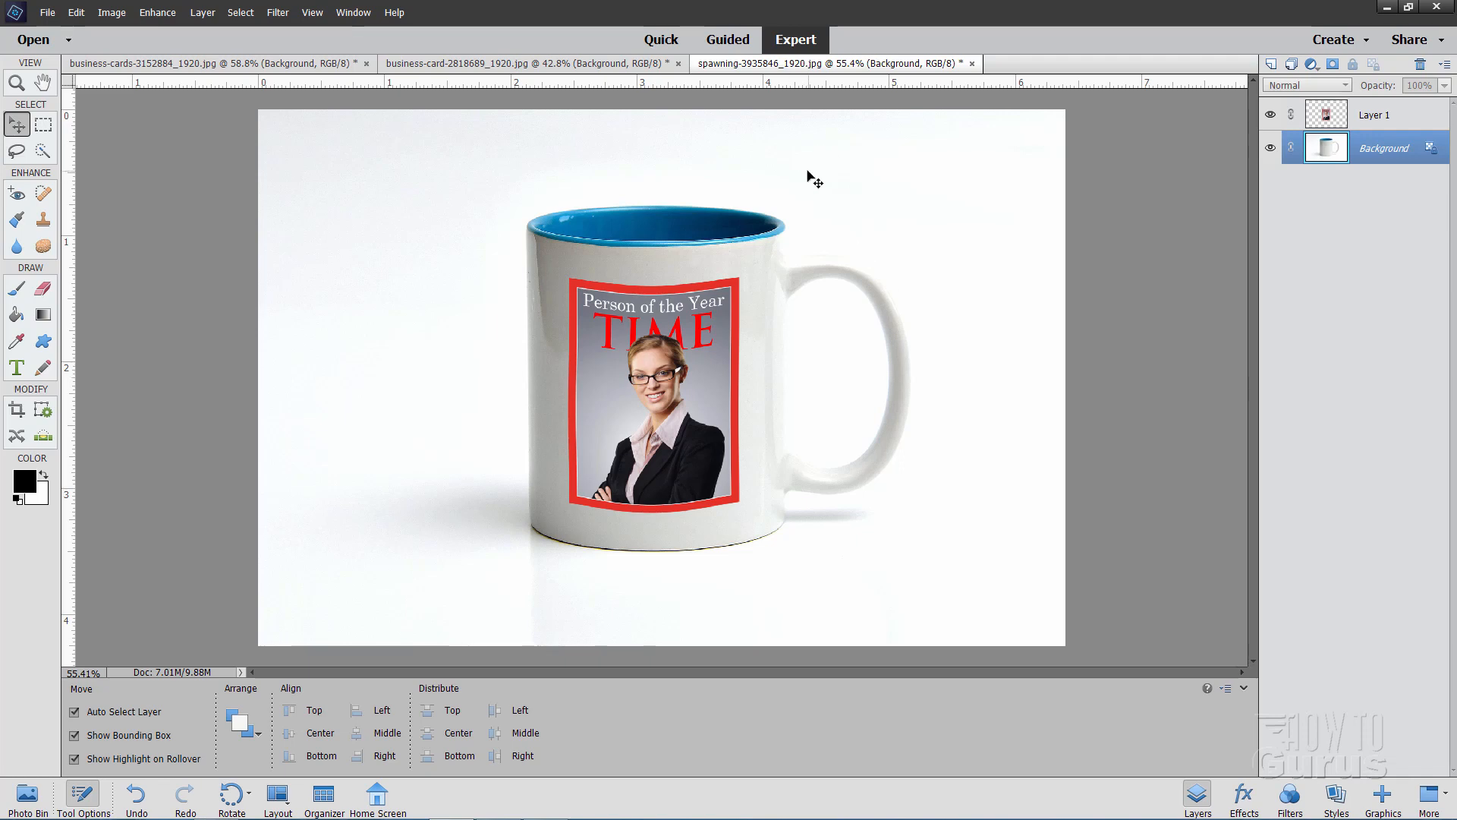
Review the finished composites of the card stack, the held card and the mug, ending on business-cards-3152884_1920.jpg
click(124, 65)
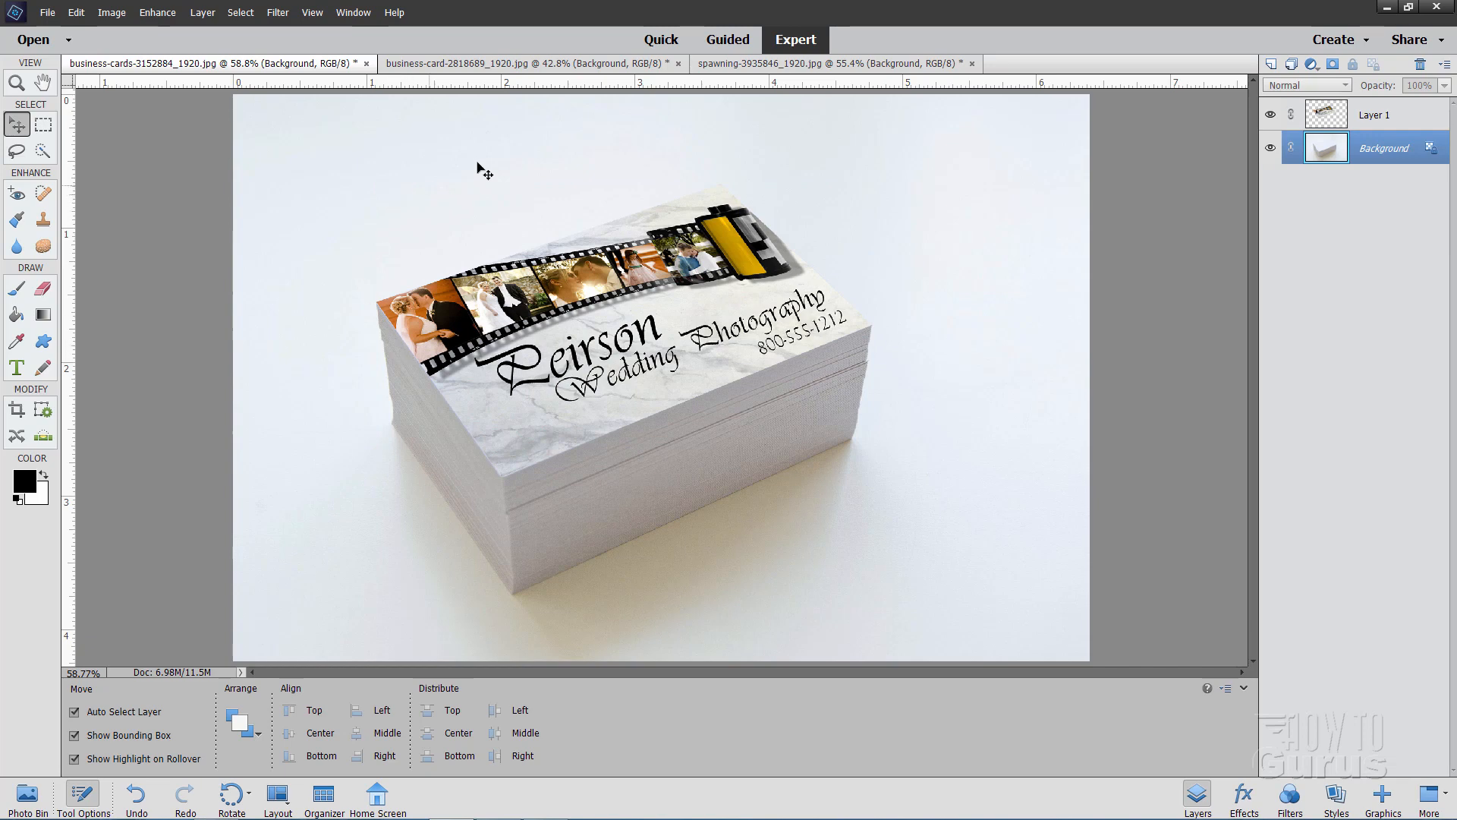
click(476, 63)
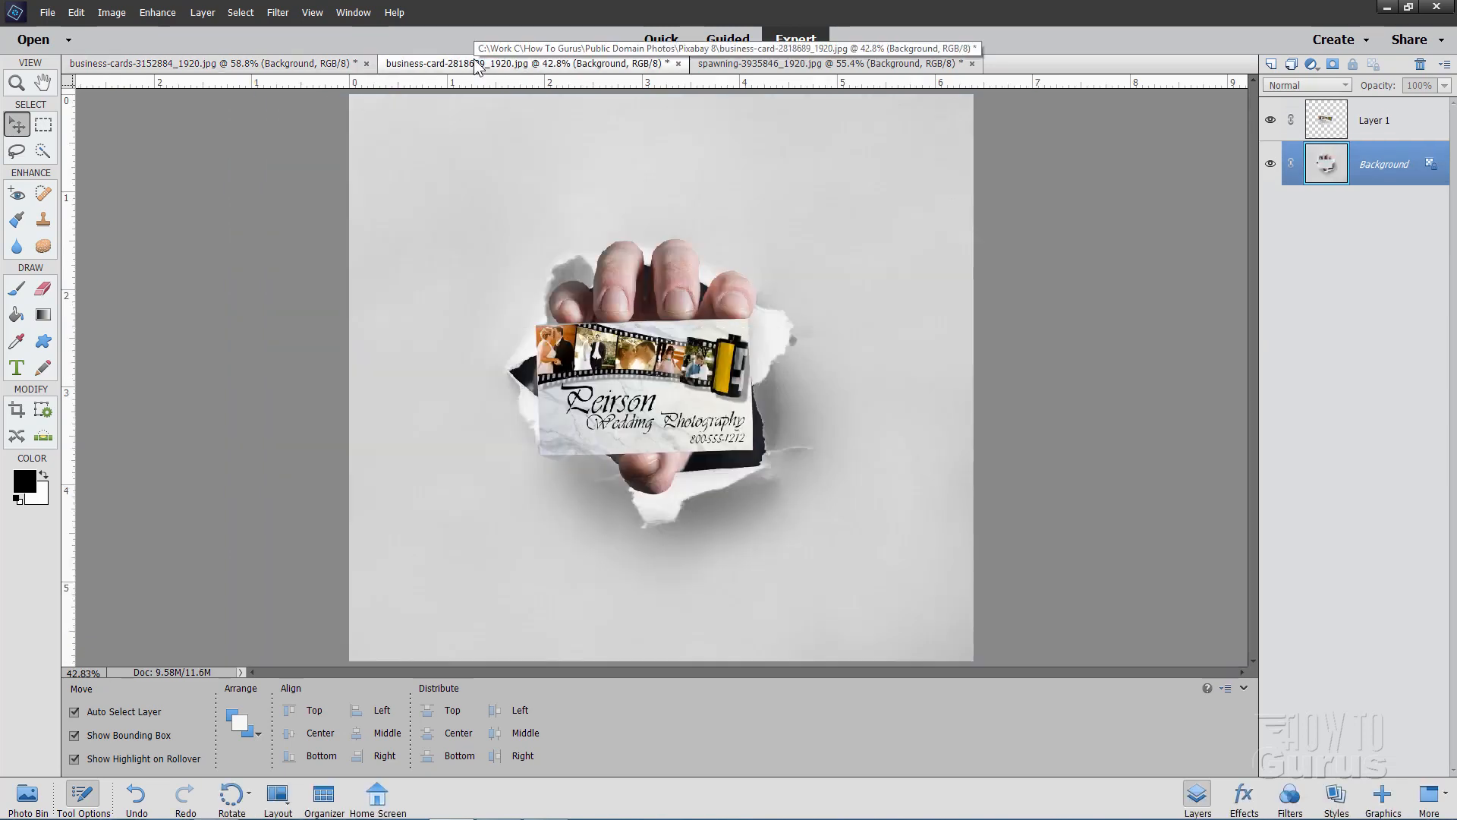
click(787, 64)
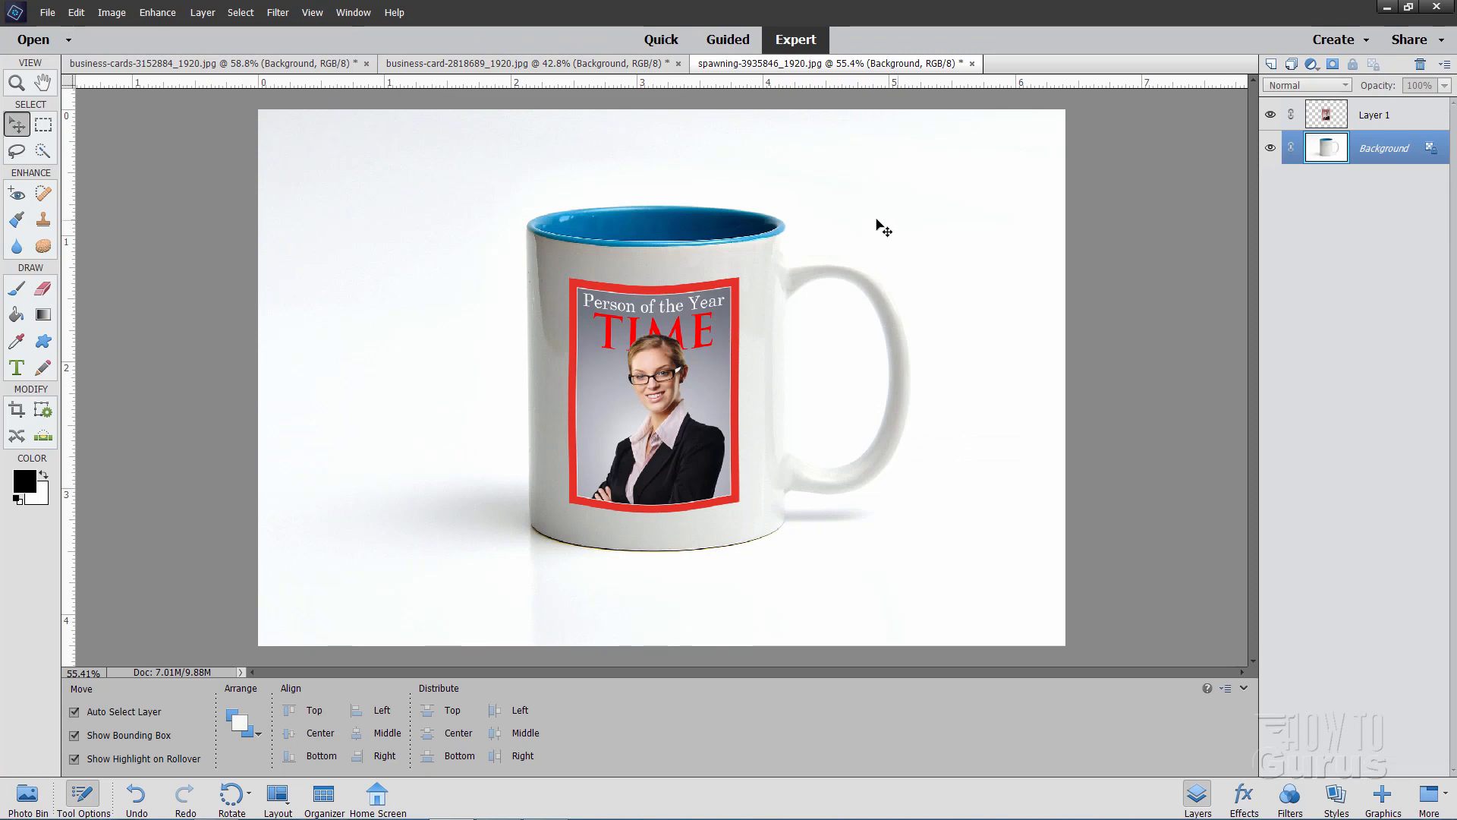
click(198, 63)
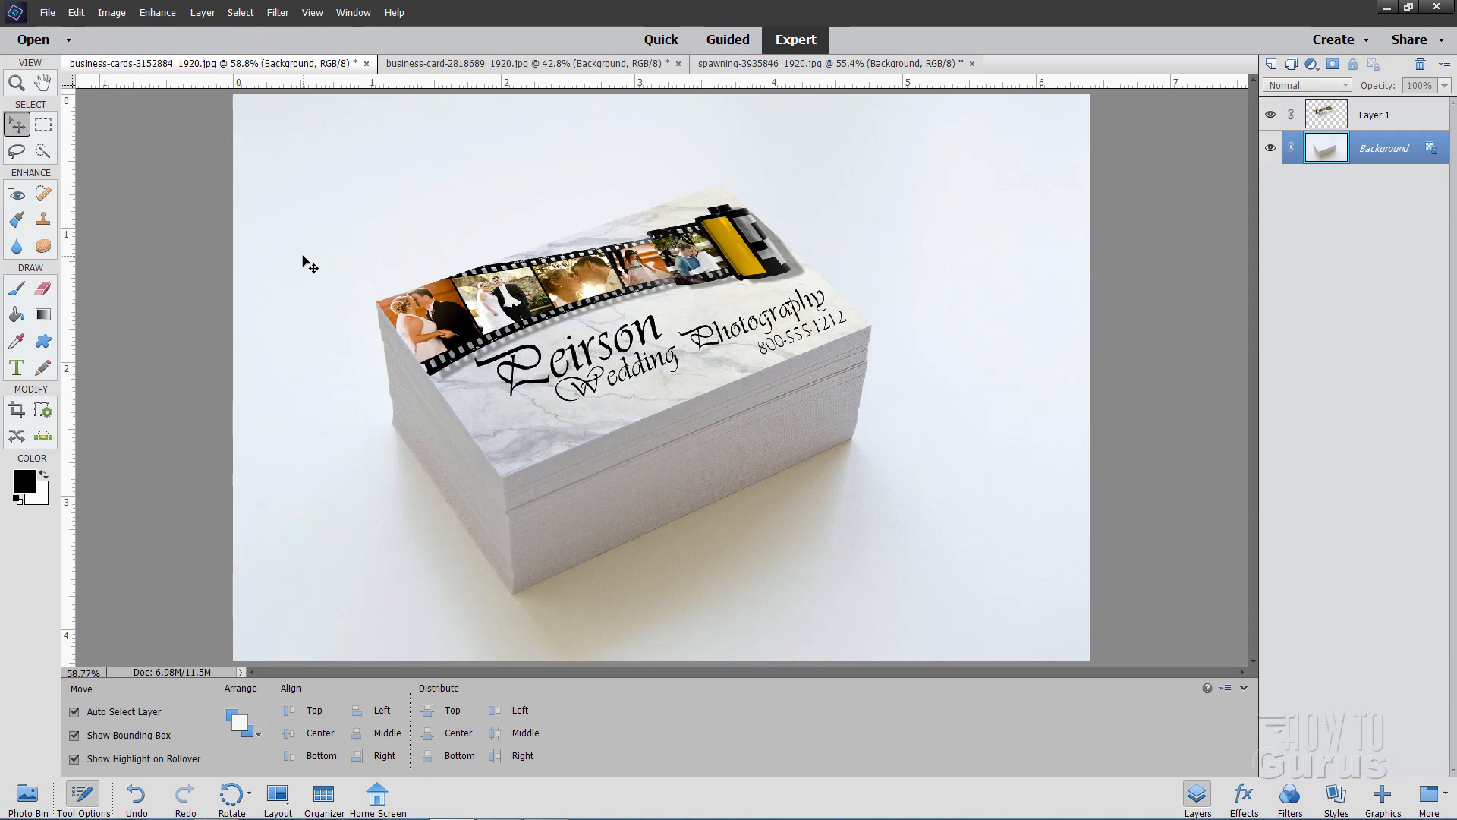